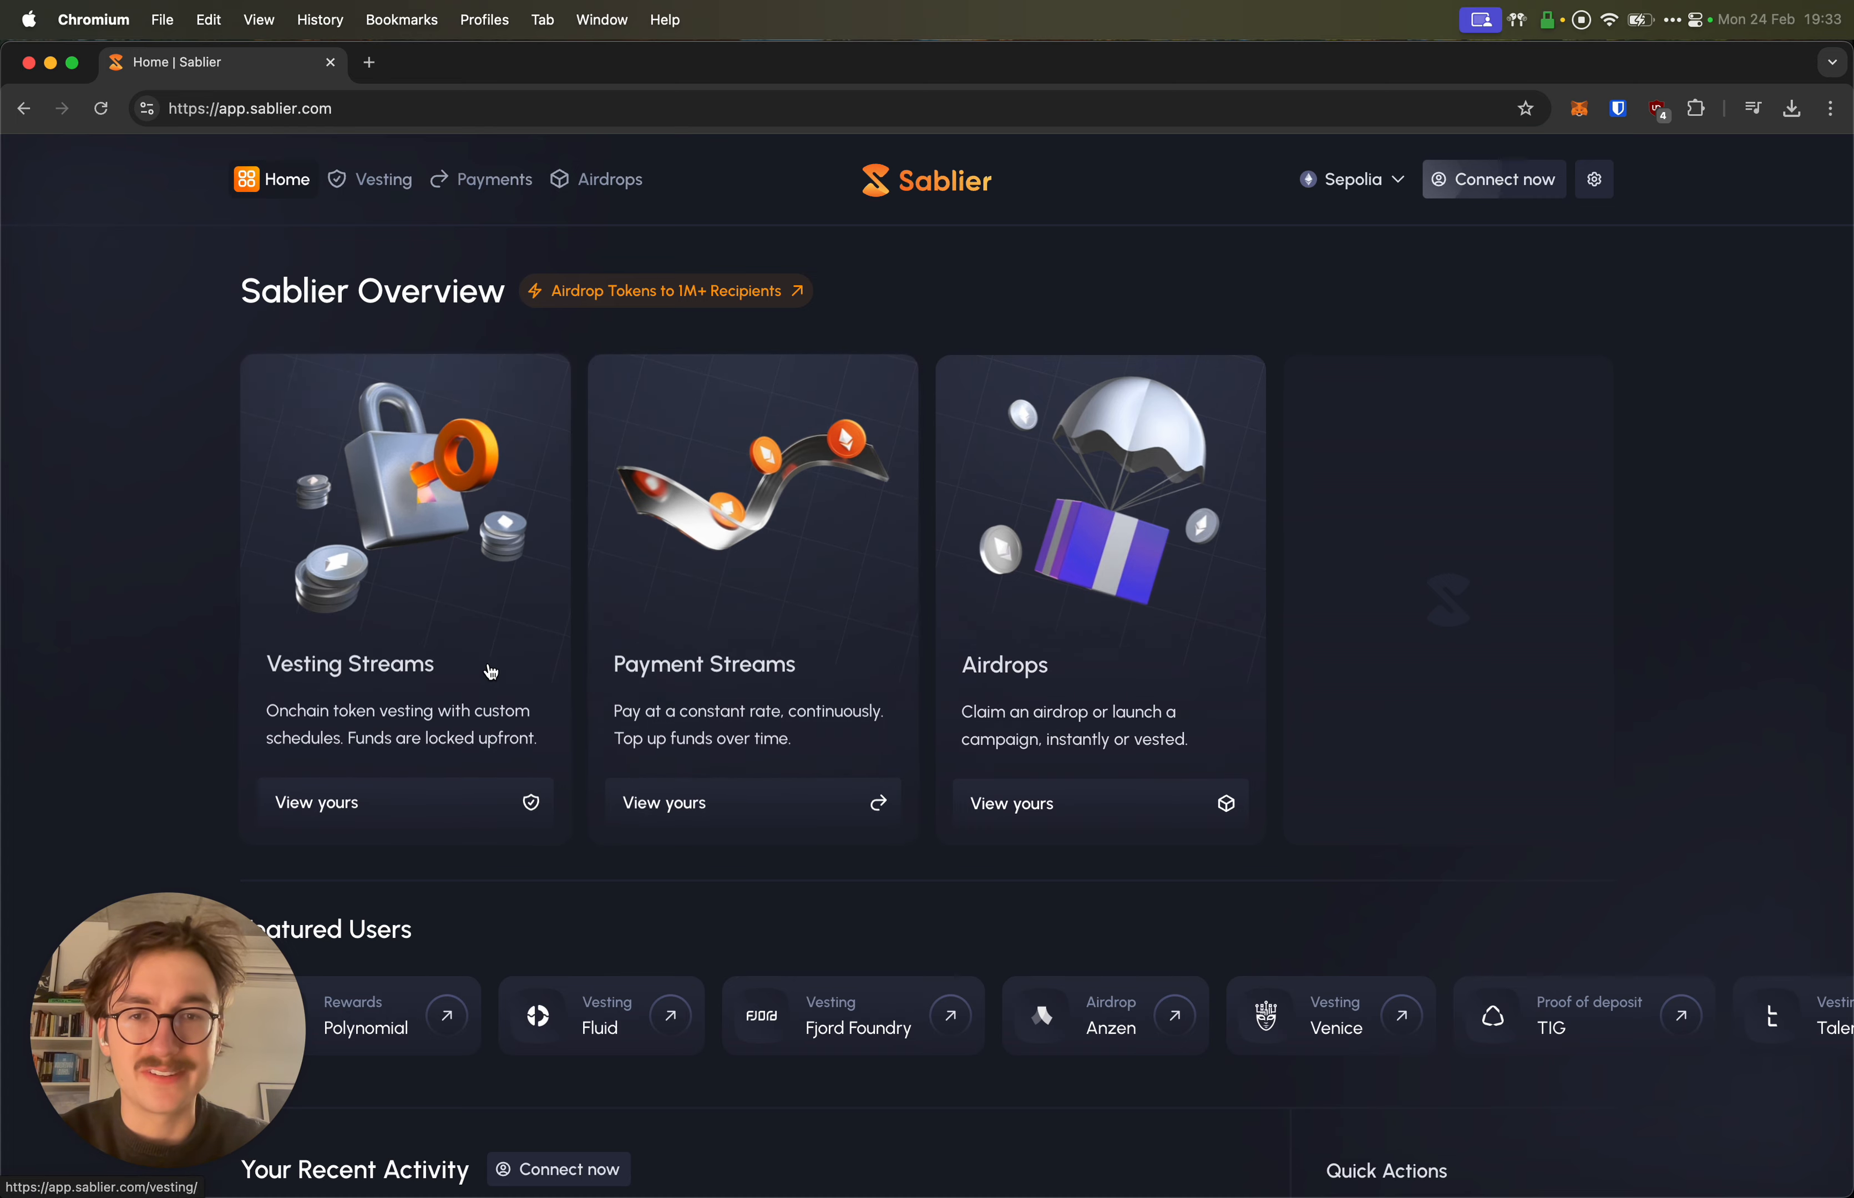
Step: Open the Payment Streams card from the Sablier overview page
{"action": "scroll", "coordinate": [154, 460], "scroll_direction": "down", "scroll_amount": 5}
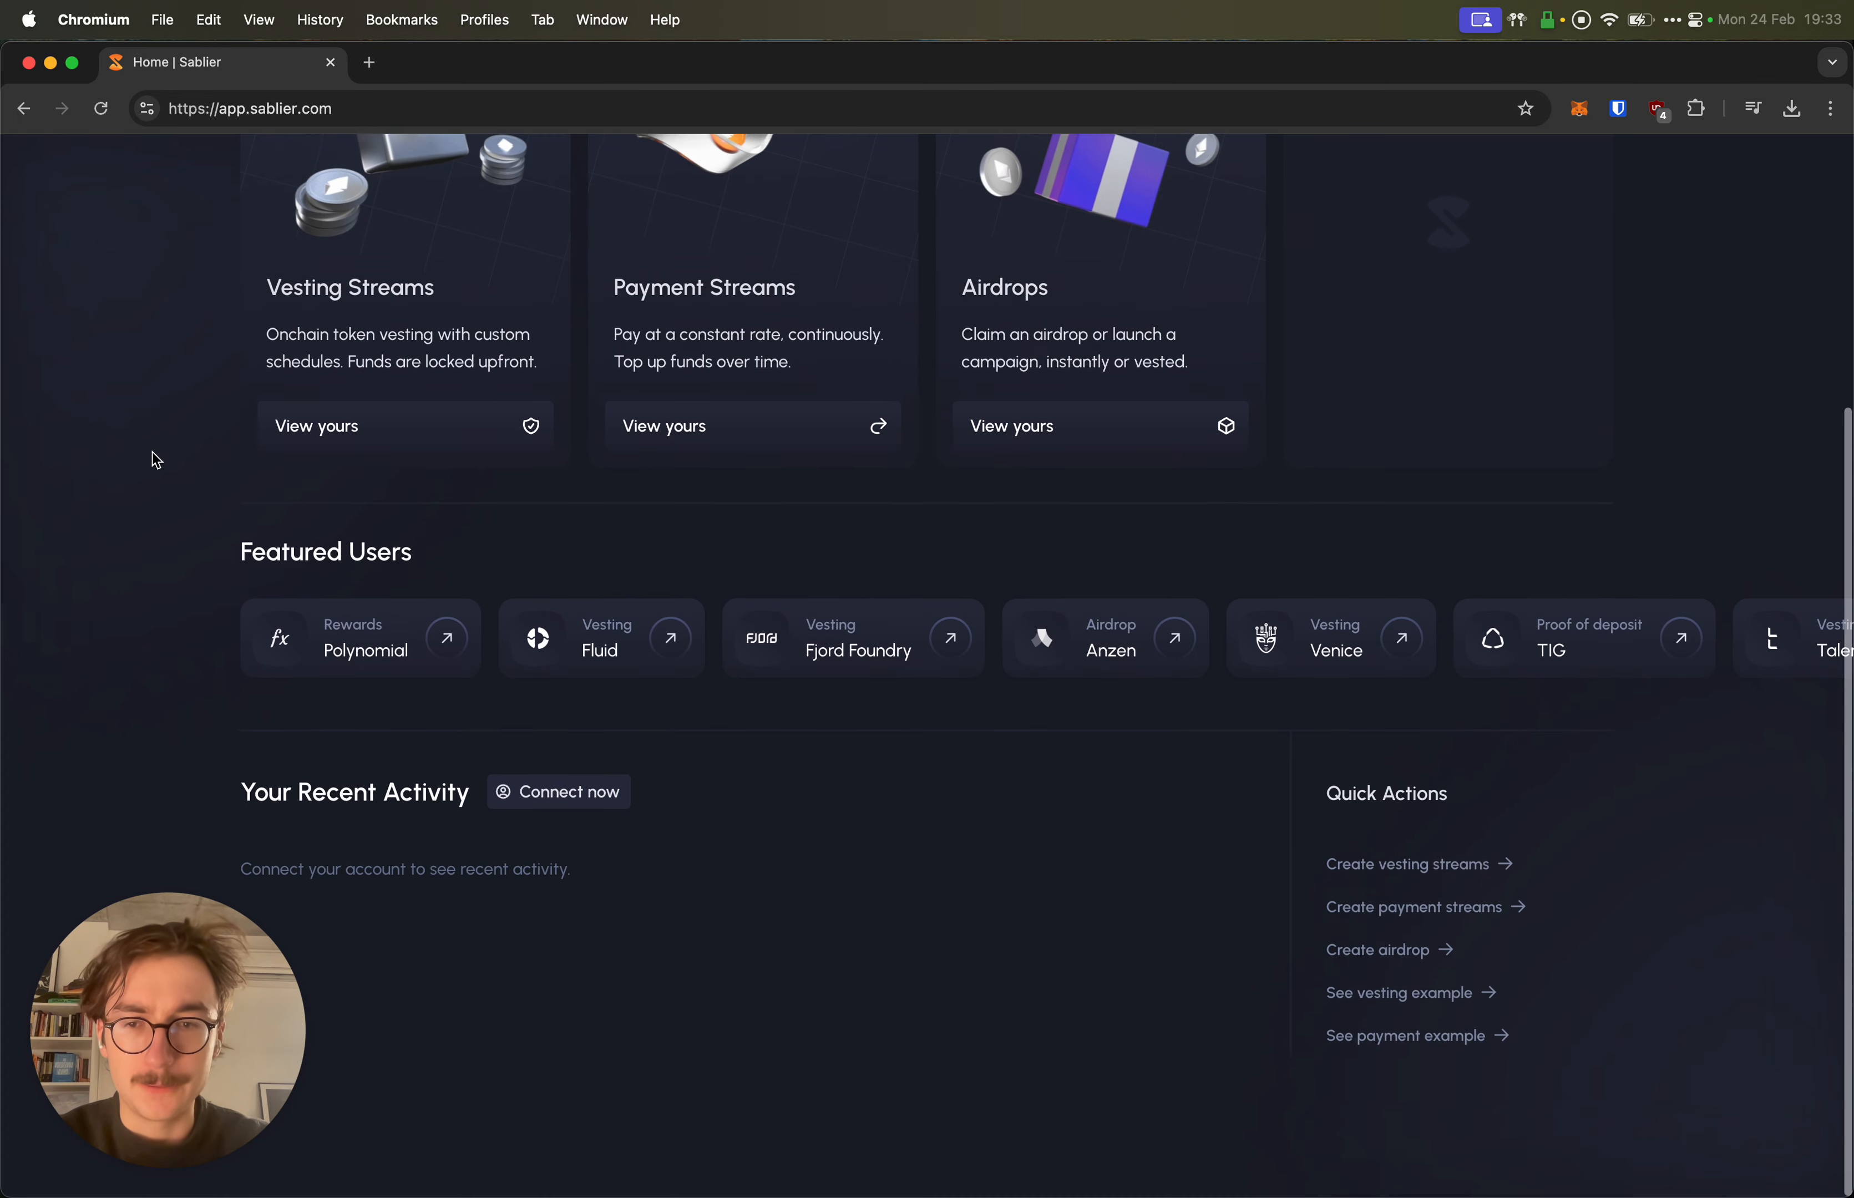
{"action": "scroll", "coordinate": [154, 460], "scroll_direction": "up", "scroll_amount": 5}
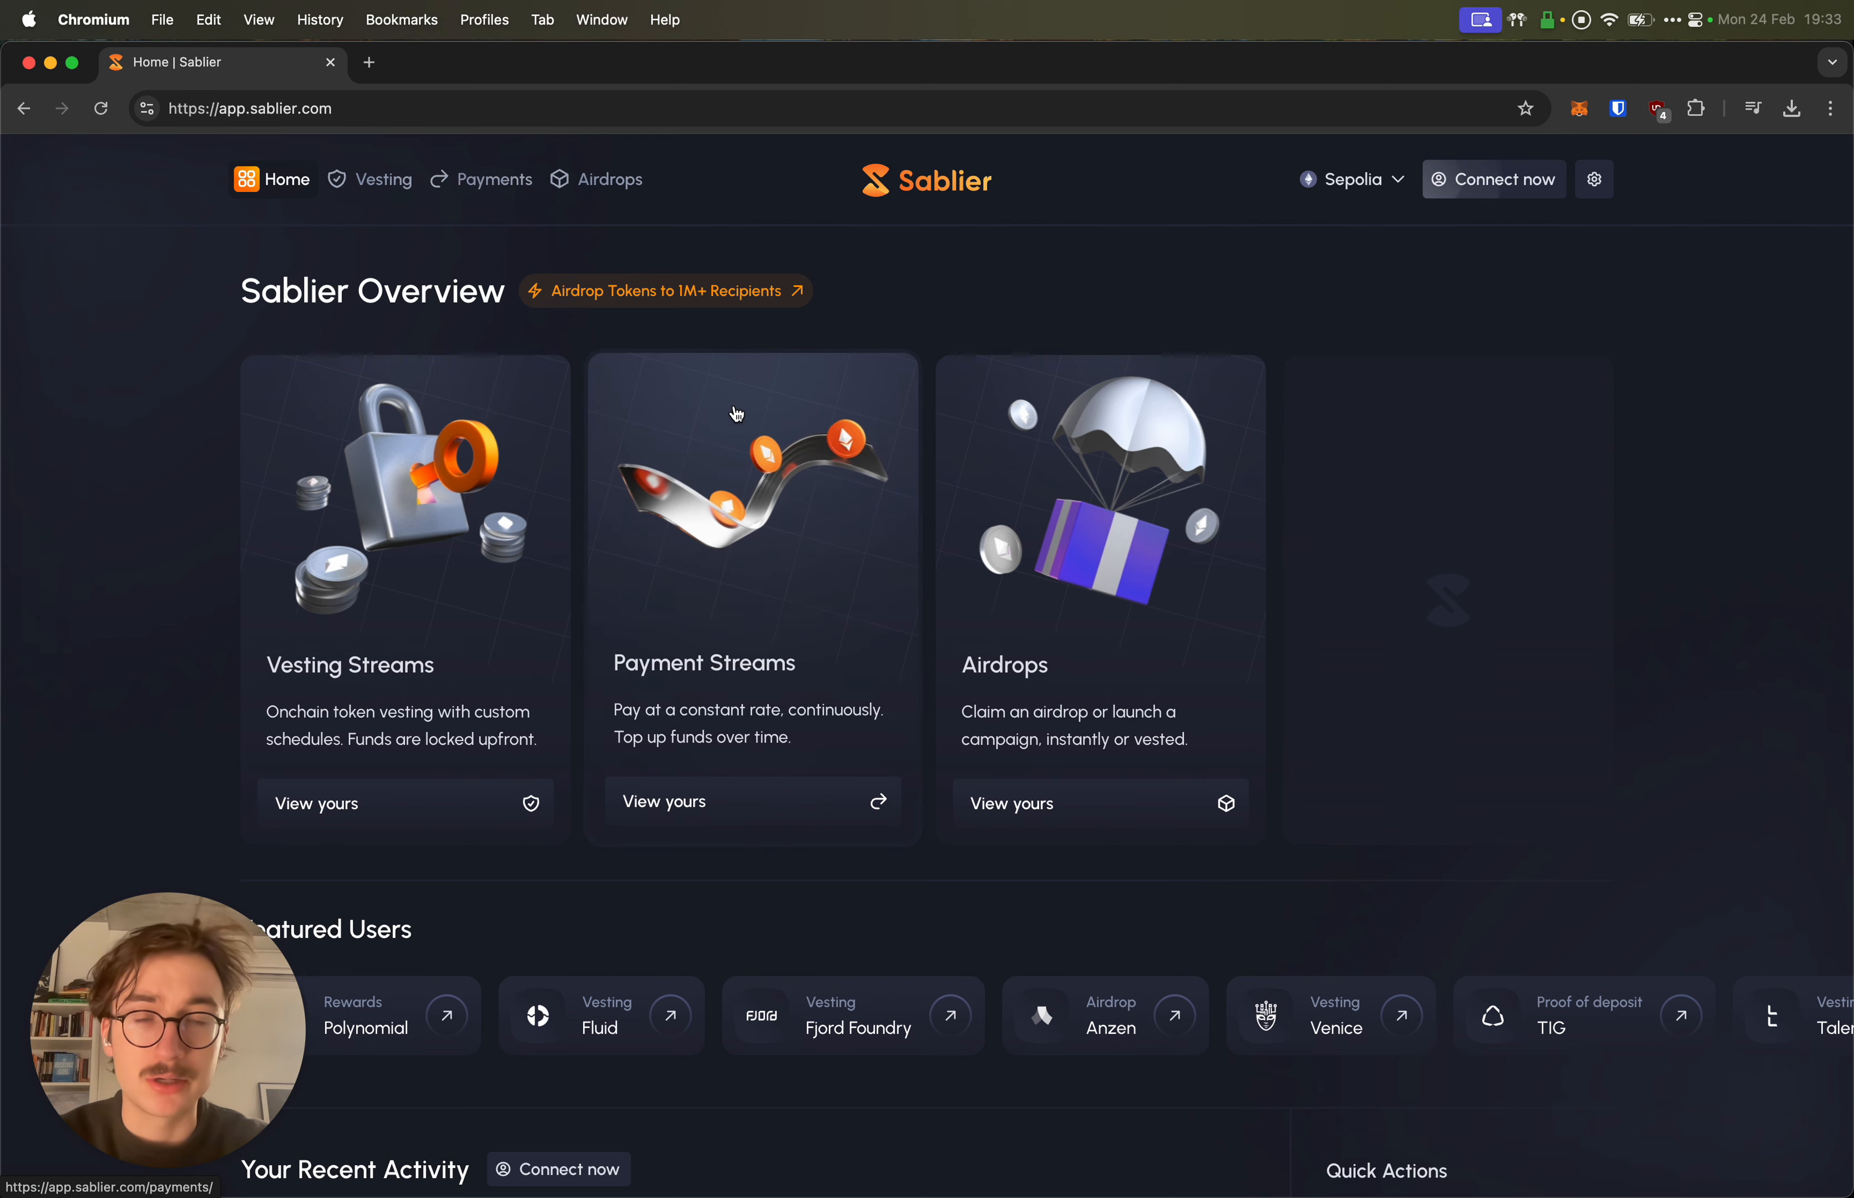
{"action": "left_click", "coordinate": [724, 567]}
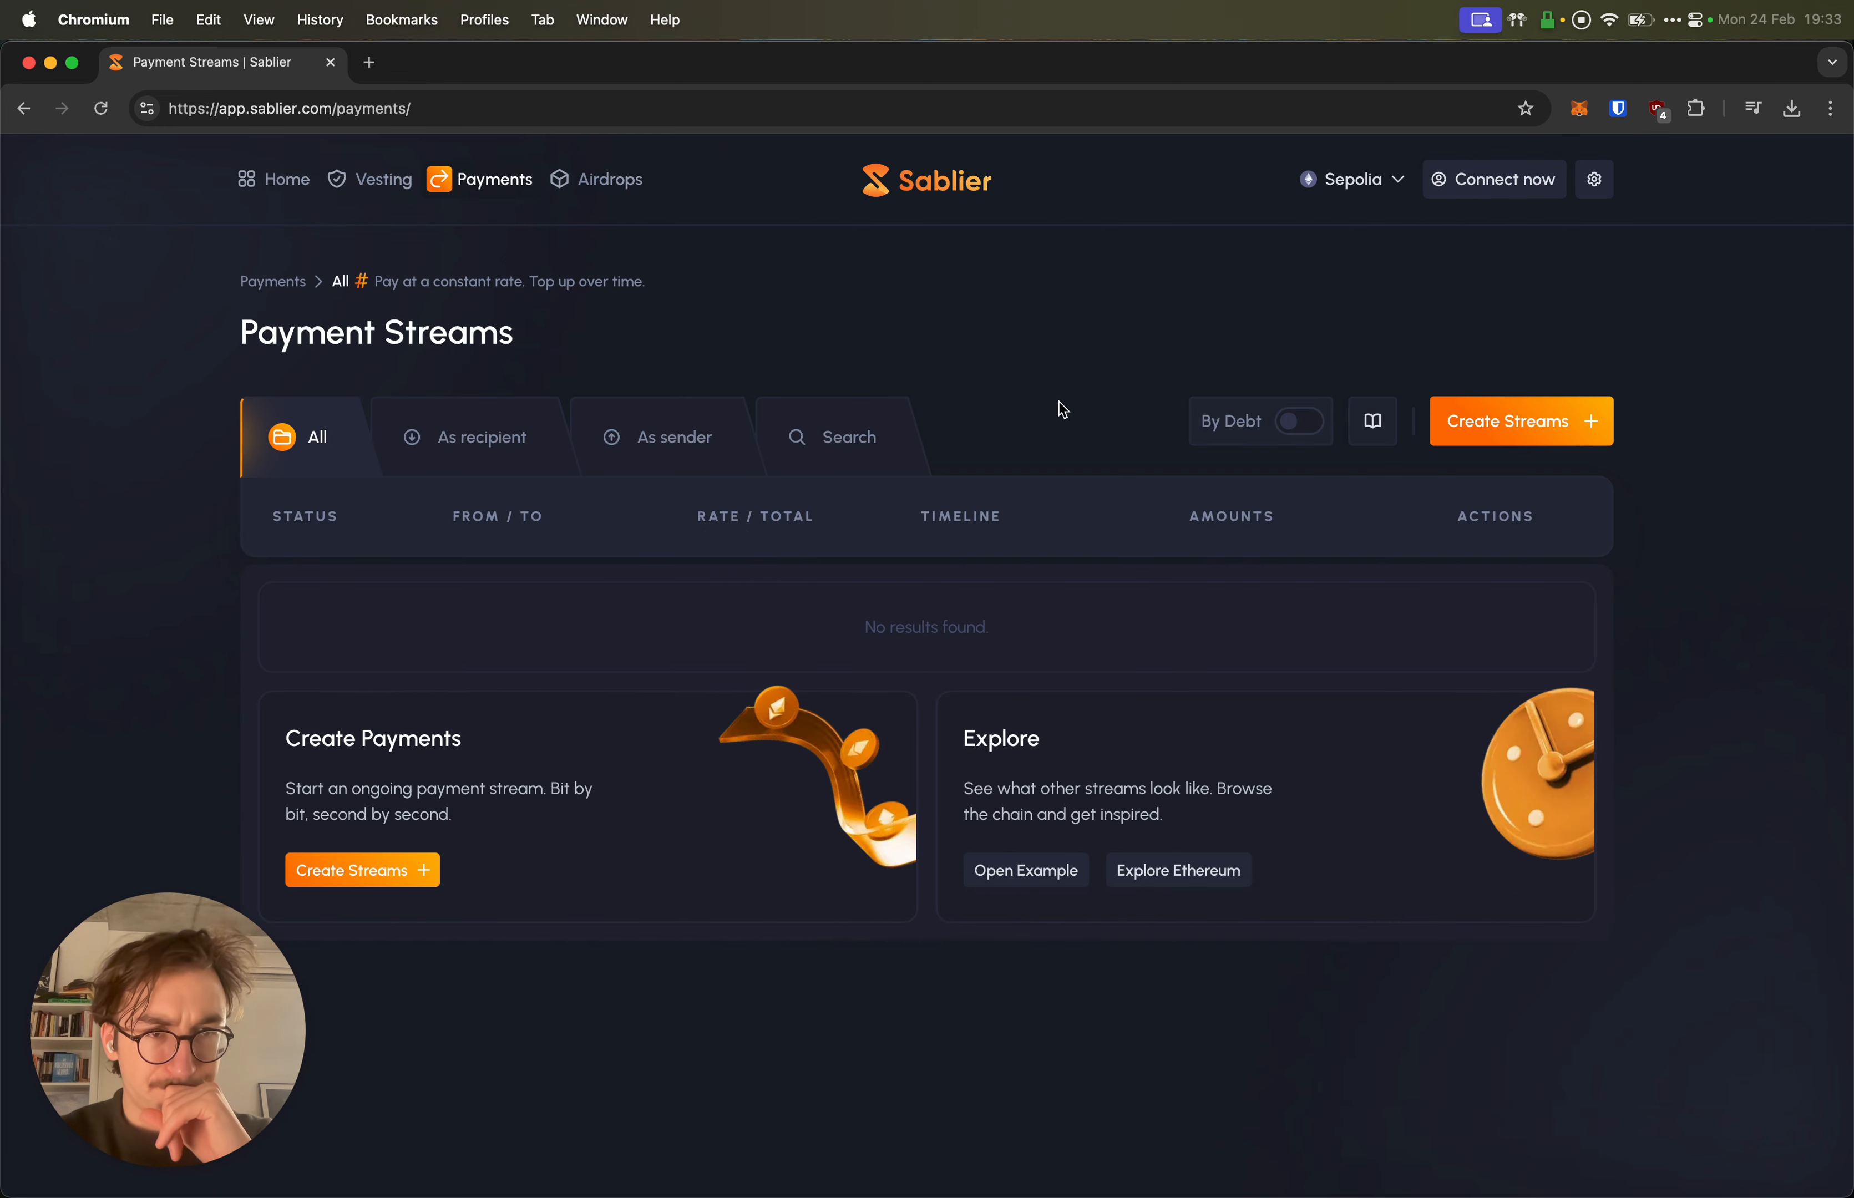
Step: Connect the MetaMask wallet to Sablier on Sepolia and approve the connection
{"action": "left_click", "coordinate": [1515, 181]}
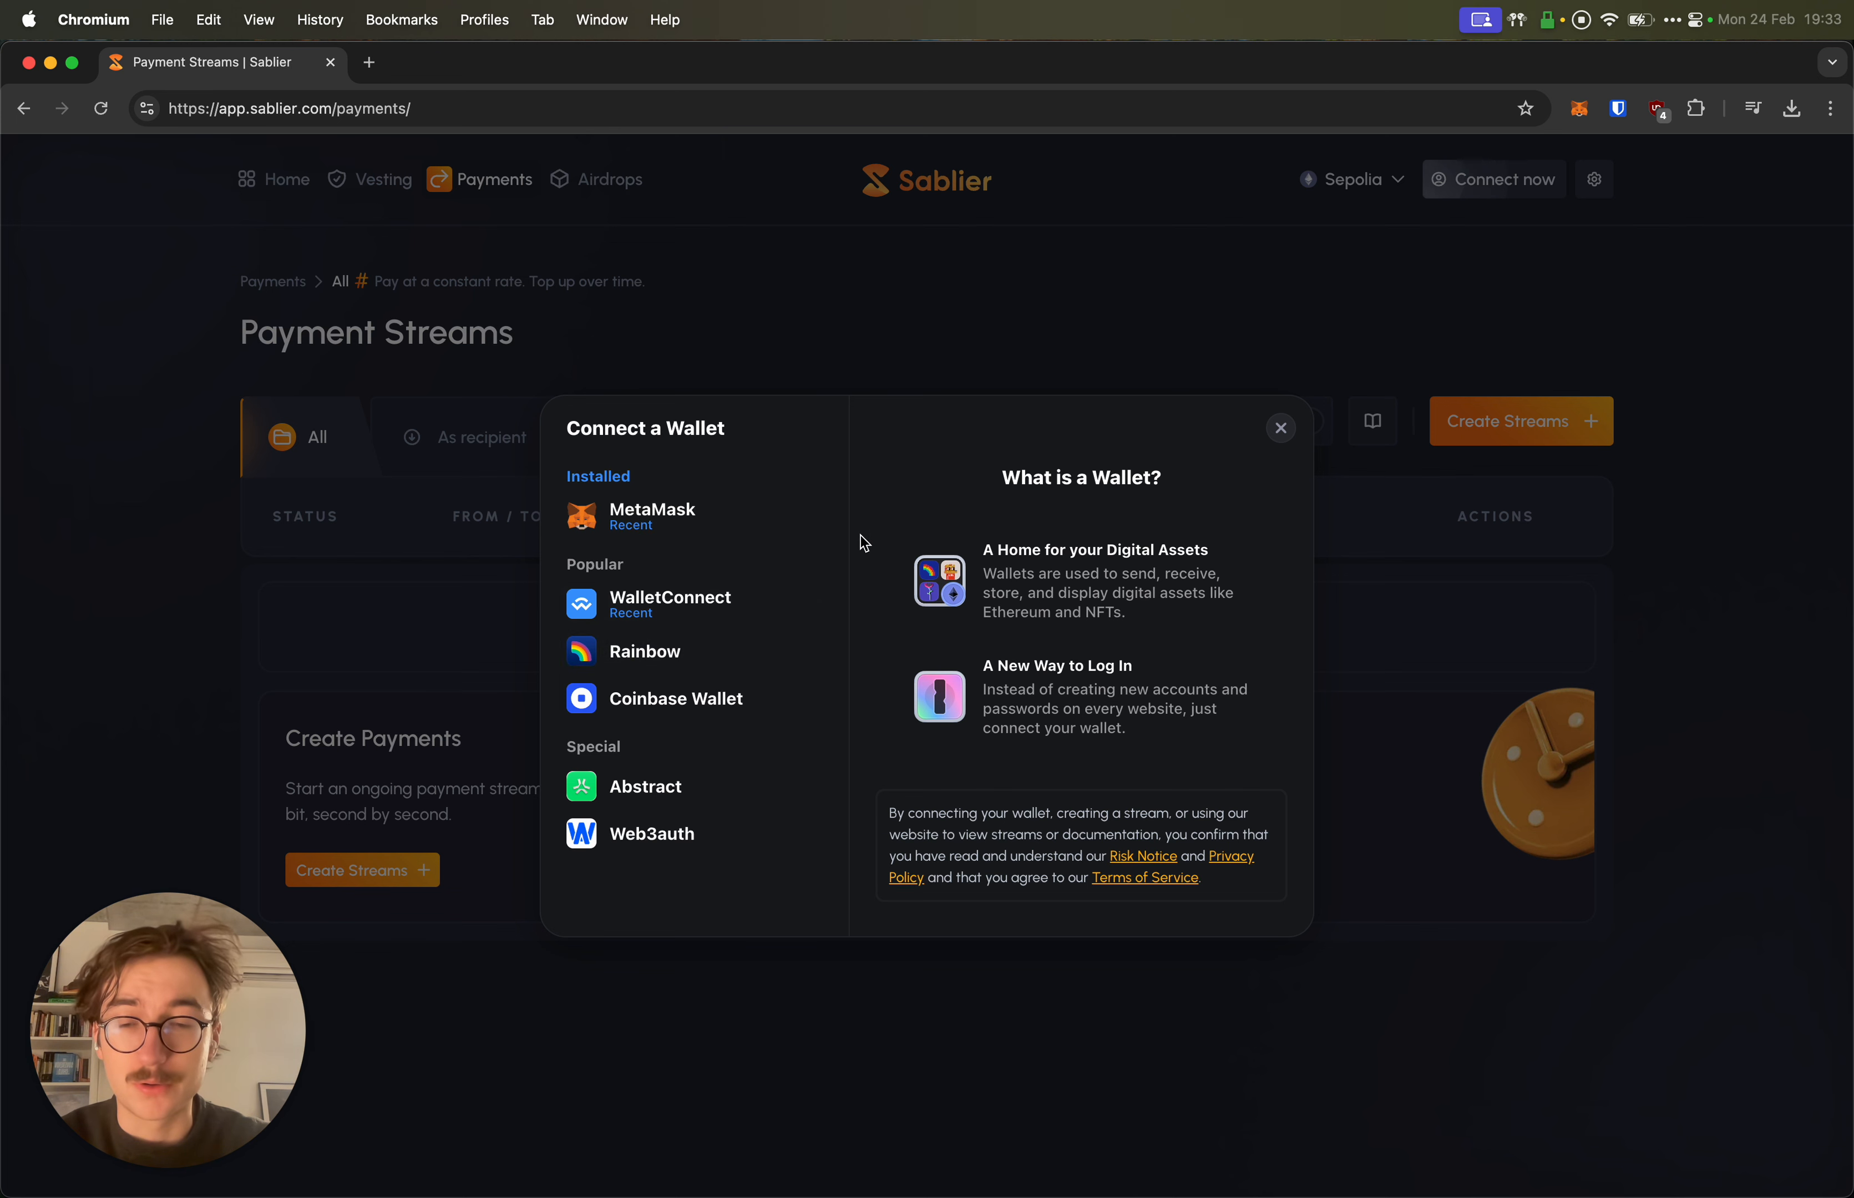
{"action": "left_click", "coordinate": [686, 523]}
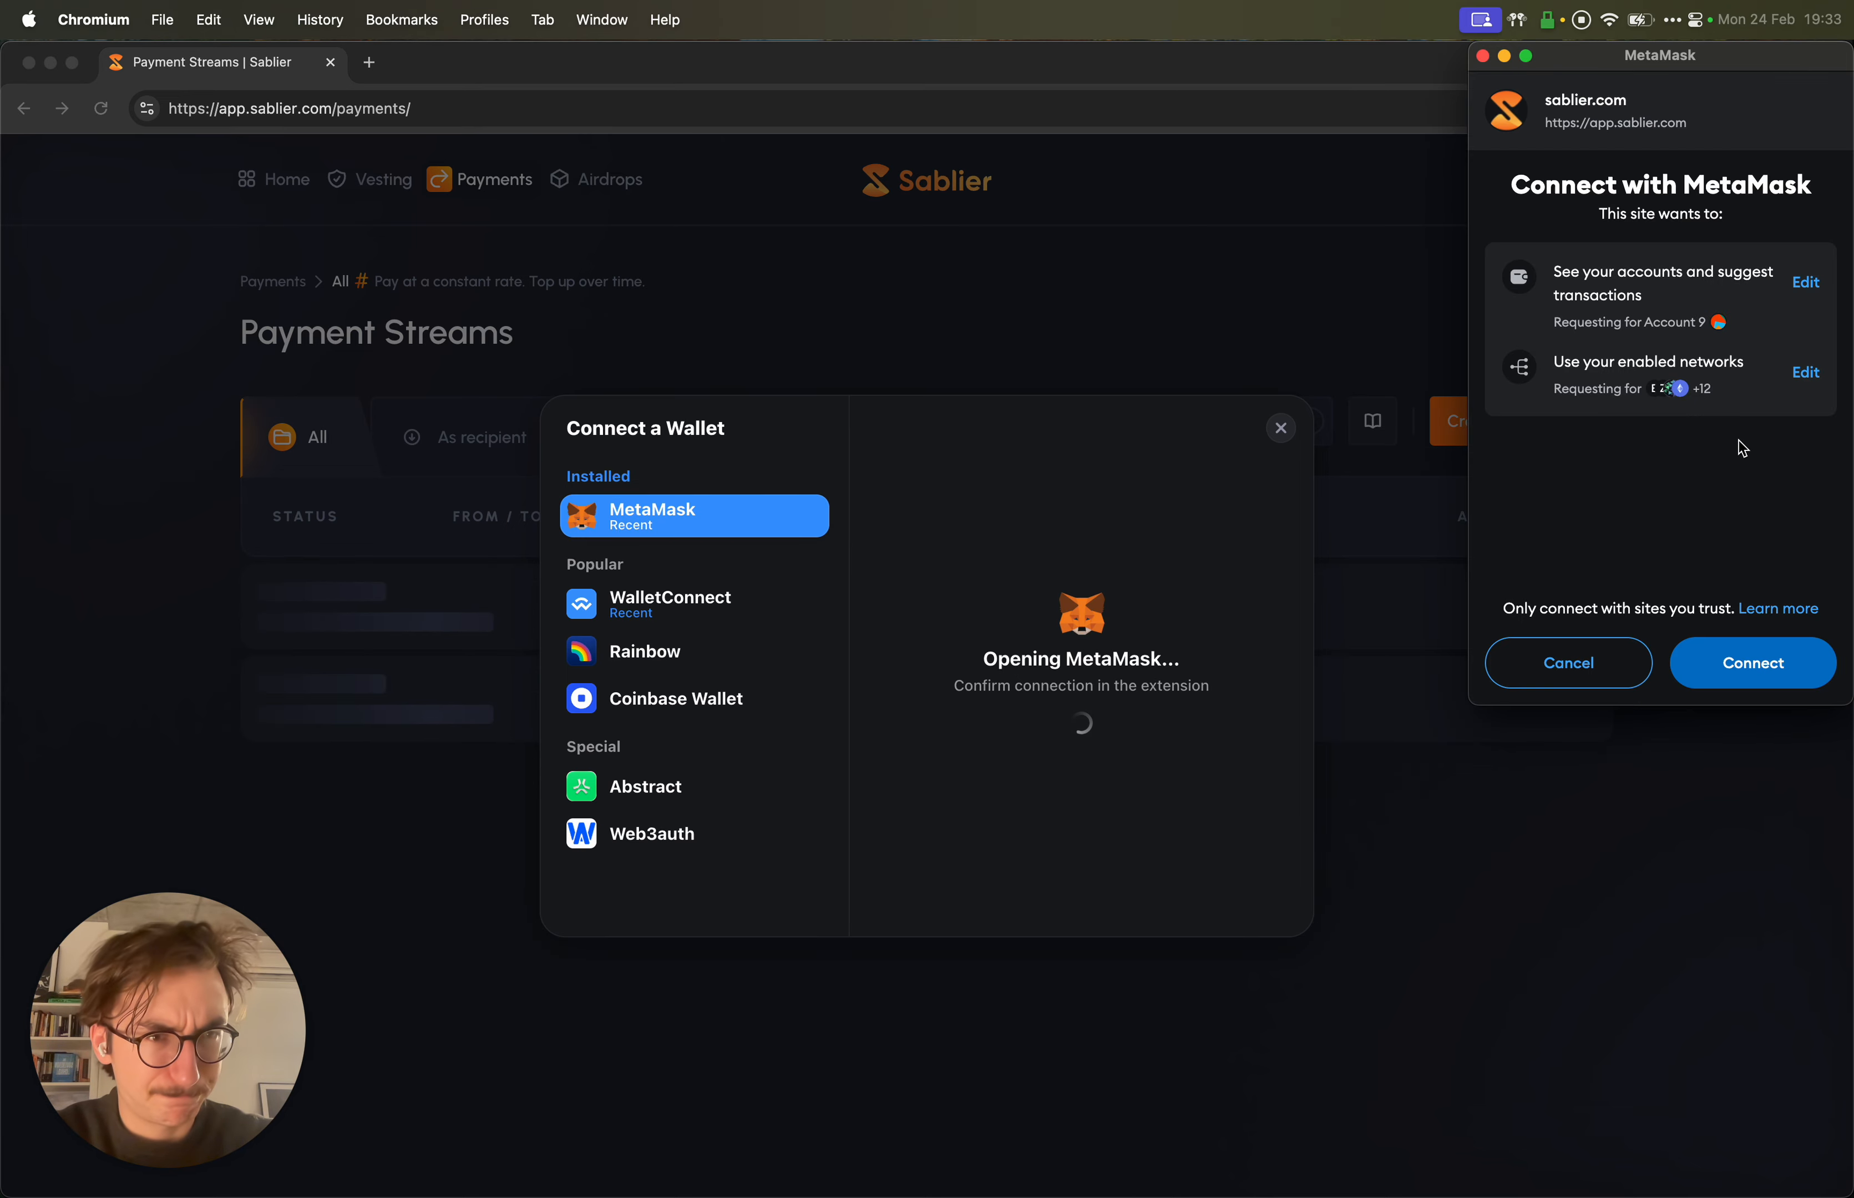
{"action": "left_click", "coordinate": [1734, 668]}
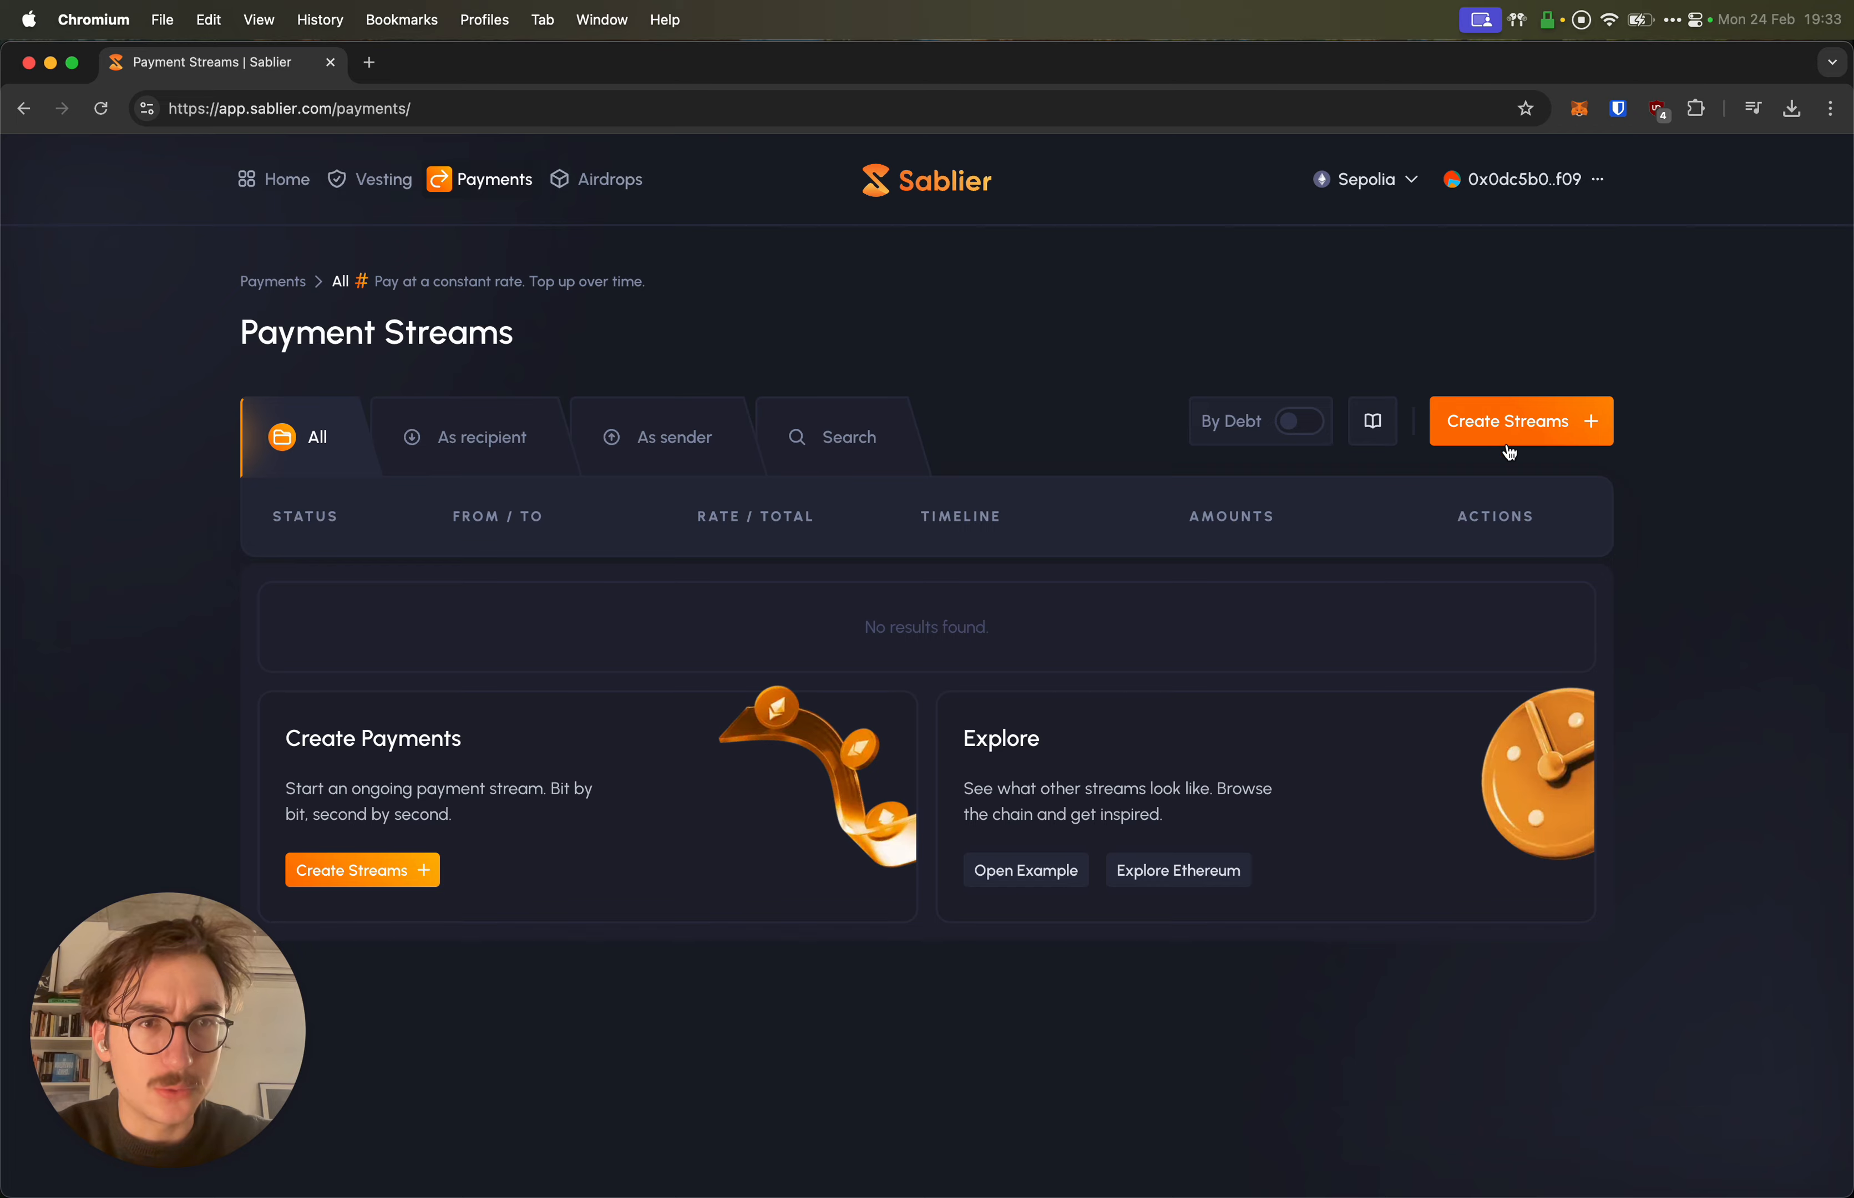
Step: Start creating a new Flow stream and open its token chooser
{"action": "left_click", "coordinate": [1515, 428]}
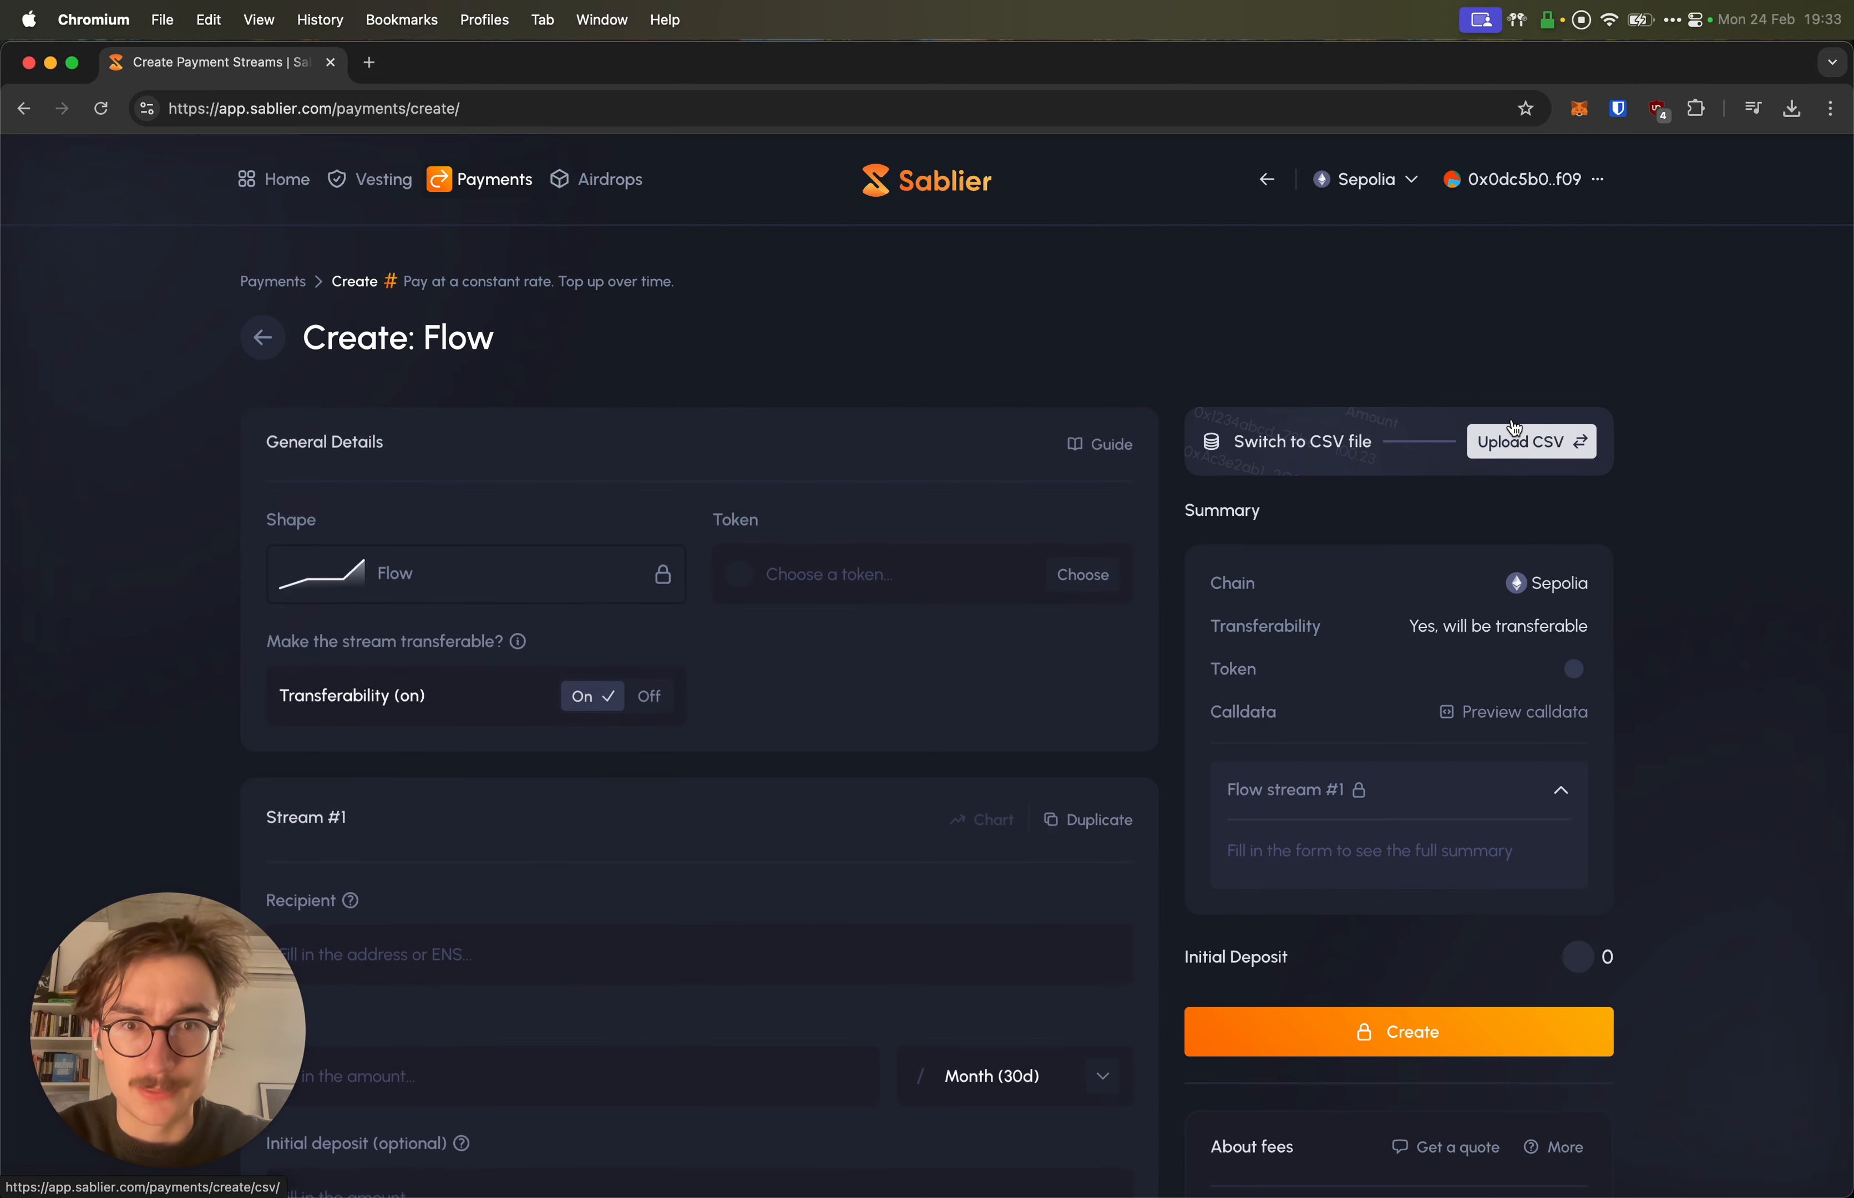
{"action": "scroll", "coordinate": [1001, 408], "scroll_direction": "down", "scroll_amount": 3}
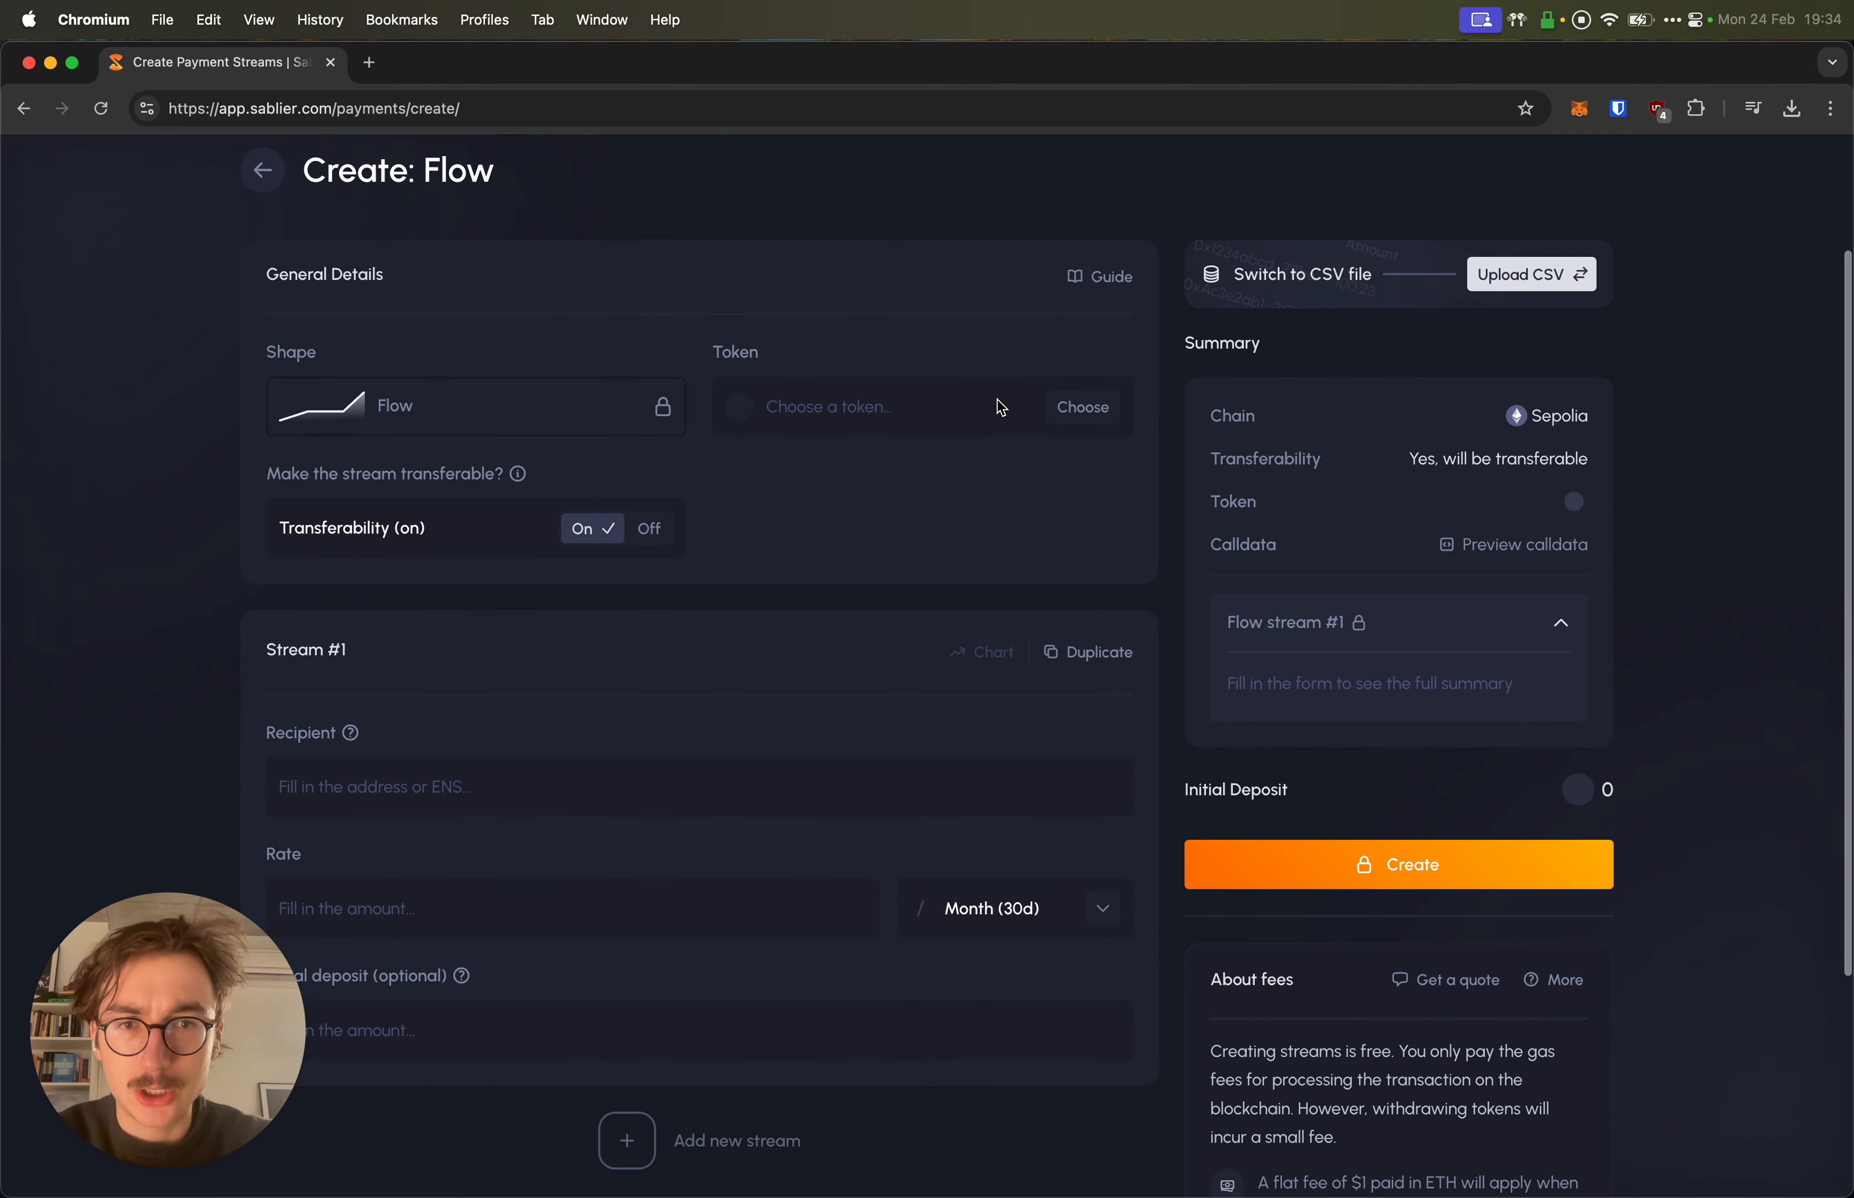
{"action": "left_click", "coordinate": [962, 407]}
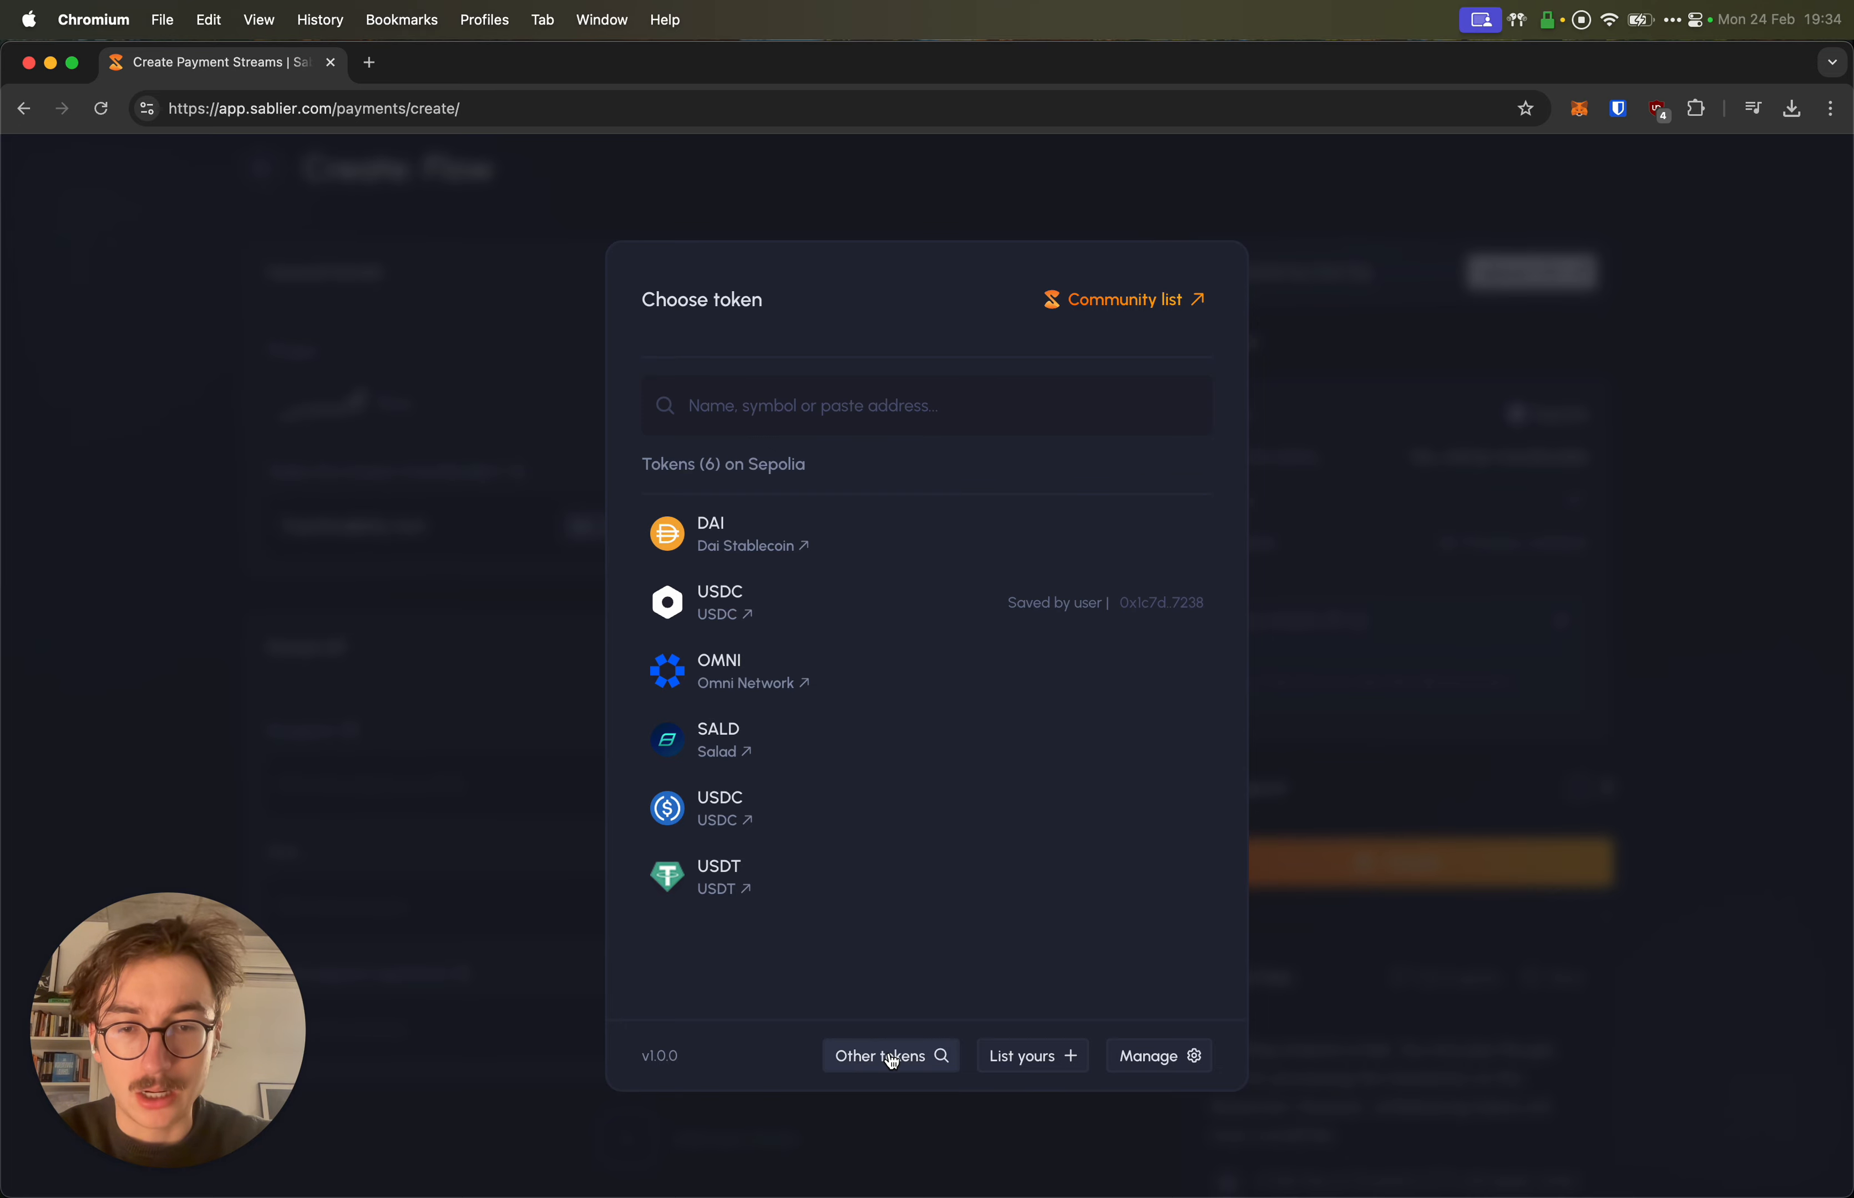
Step: Check Other tokens, return to the Sepolia list, and open List yours in a new tab
{"action": "left_click", "coordinate": [890, 1056]}
{"action": "left_click", "coordinate": [814, 562]}
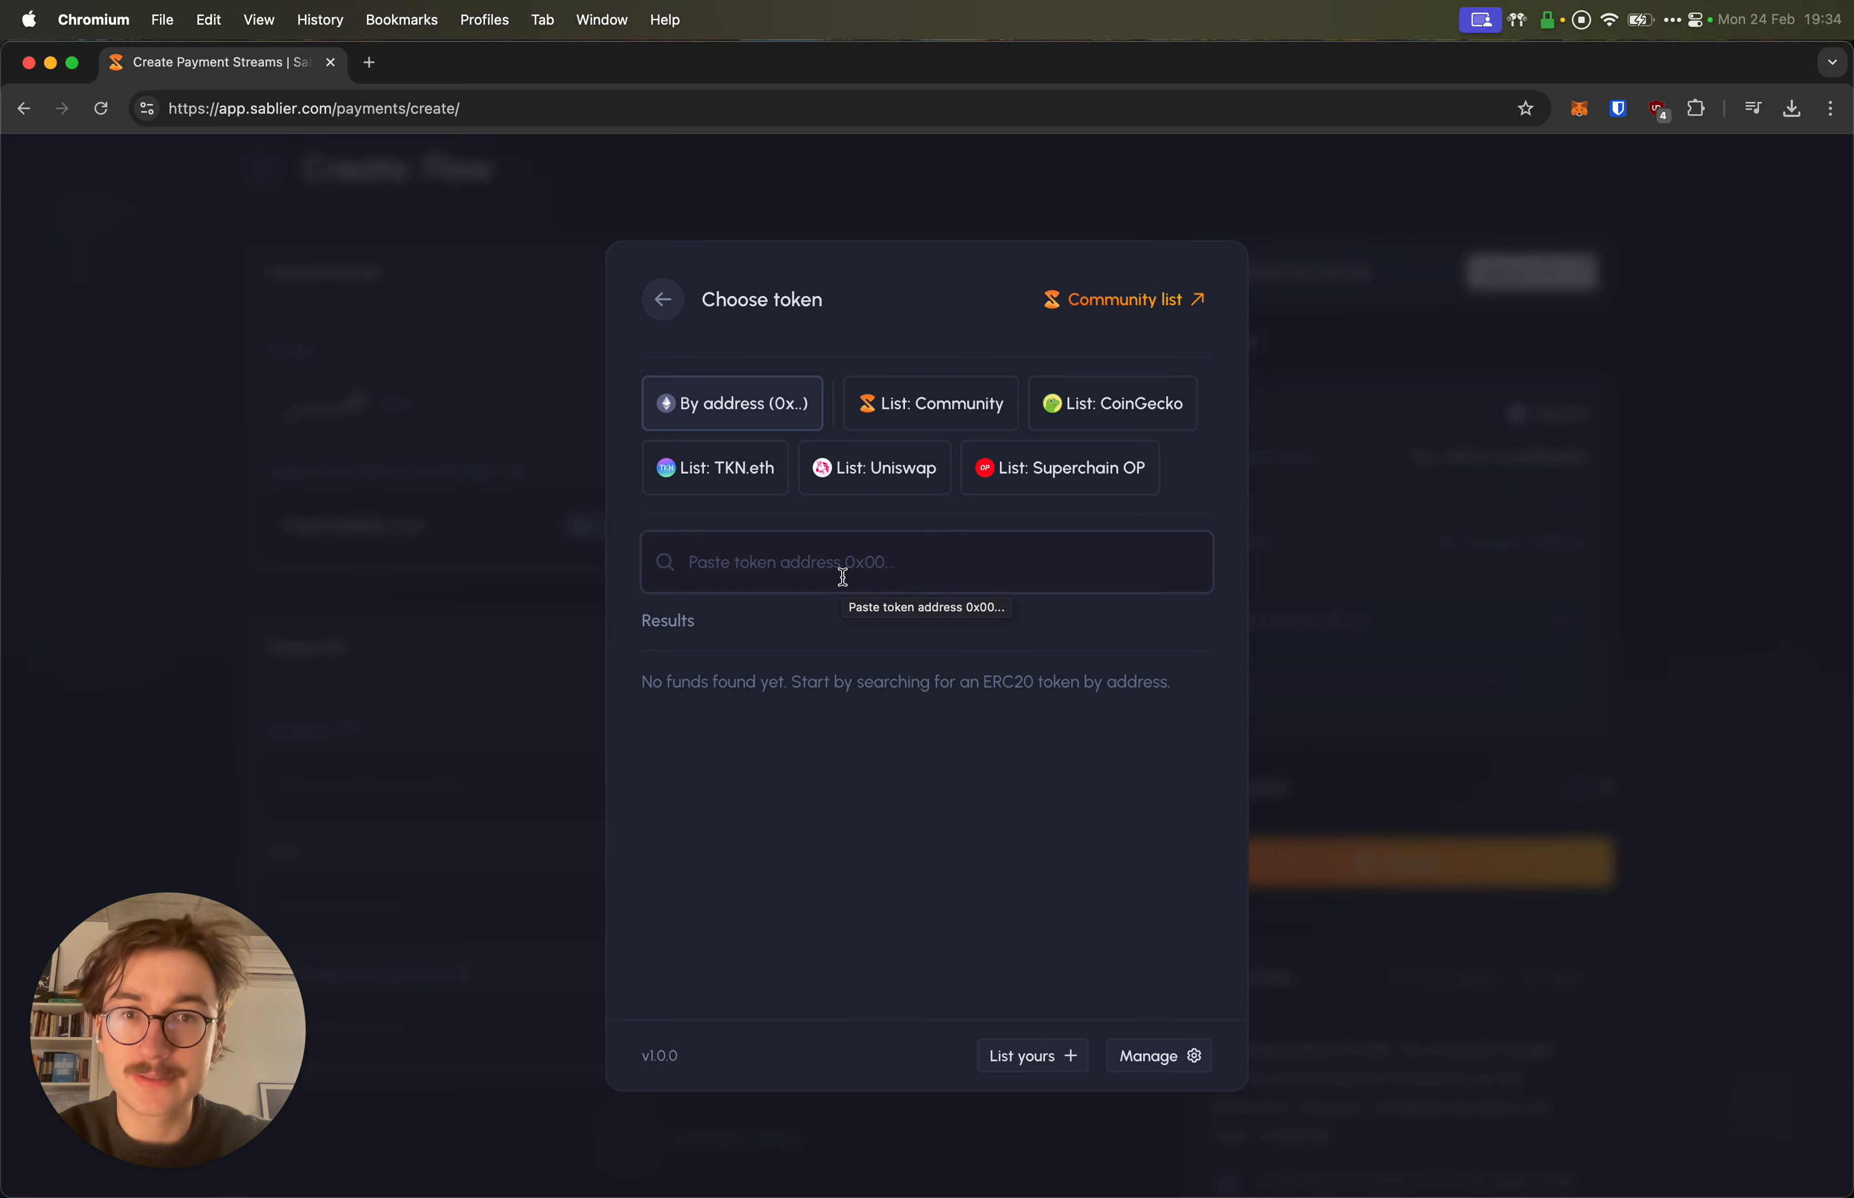
{"action": "left_click", "coordinate": [663, 301]}
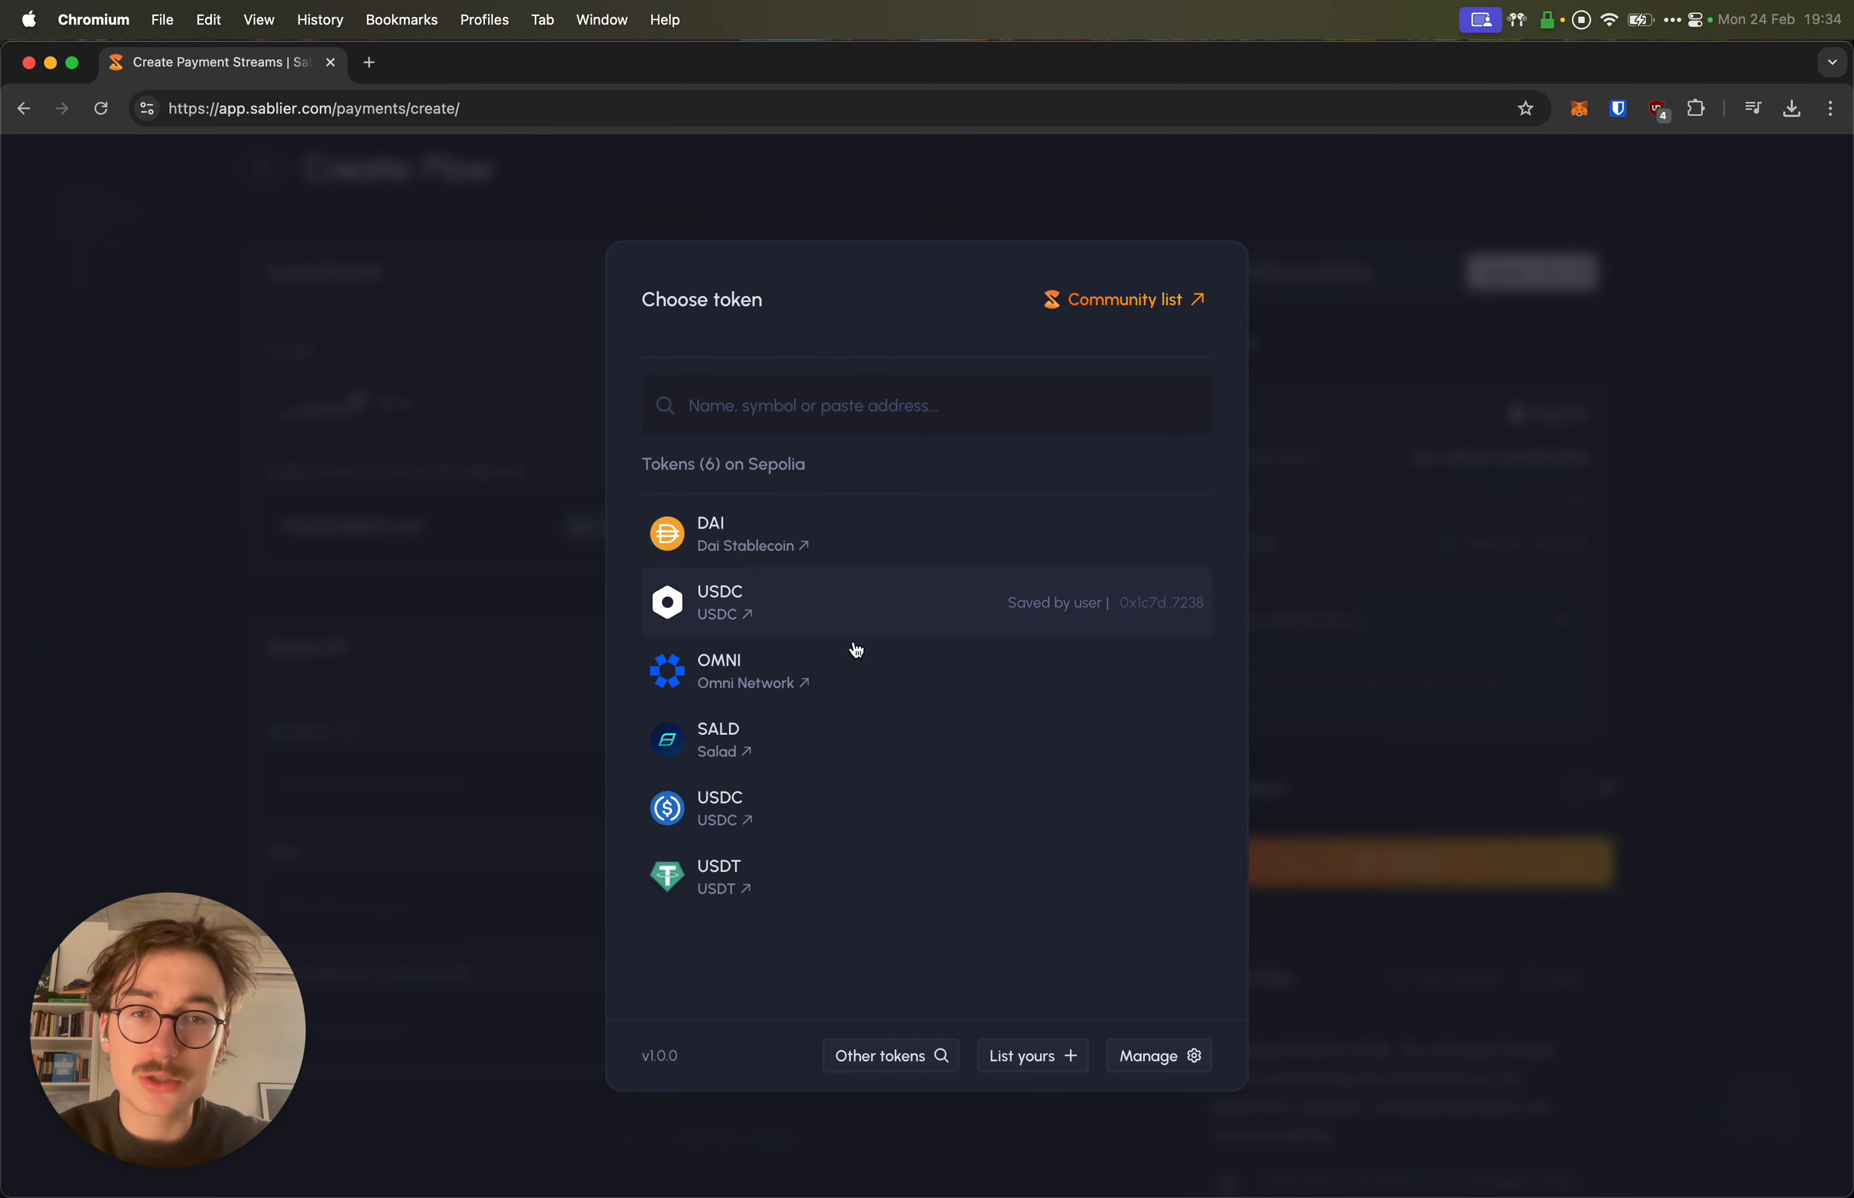
{"action": "right_click", "coordinate": [1040, 1057]}
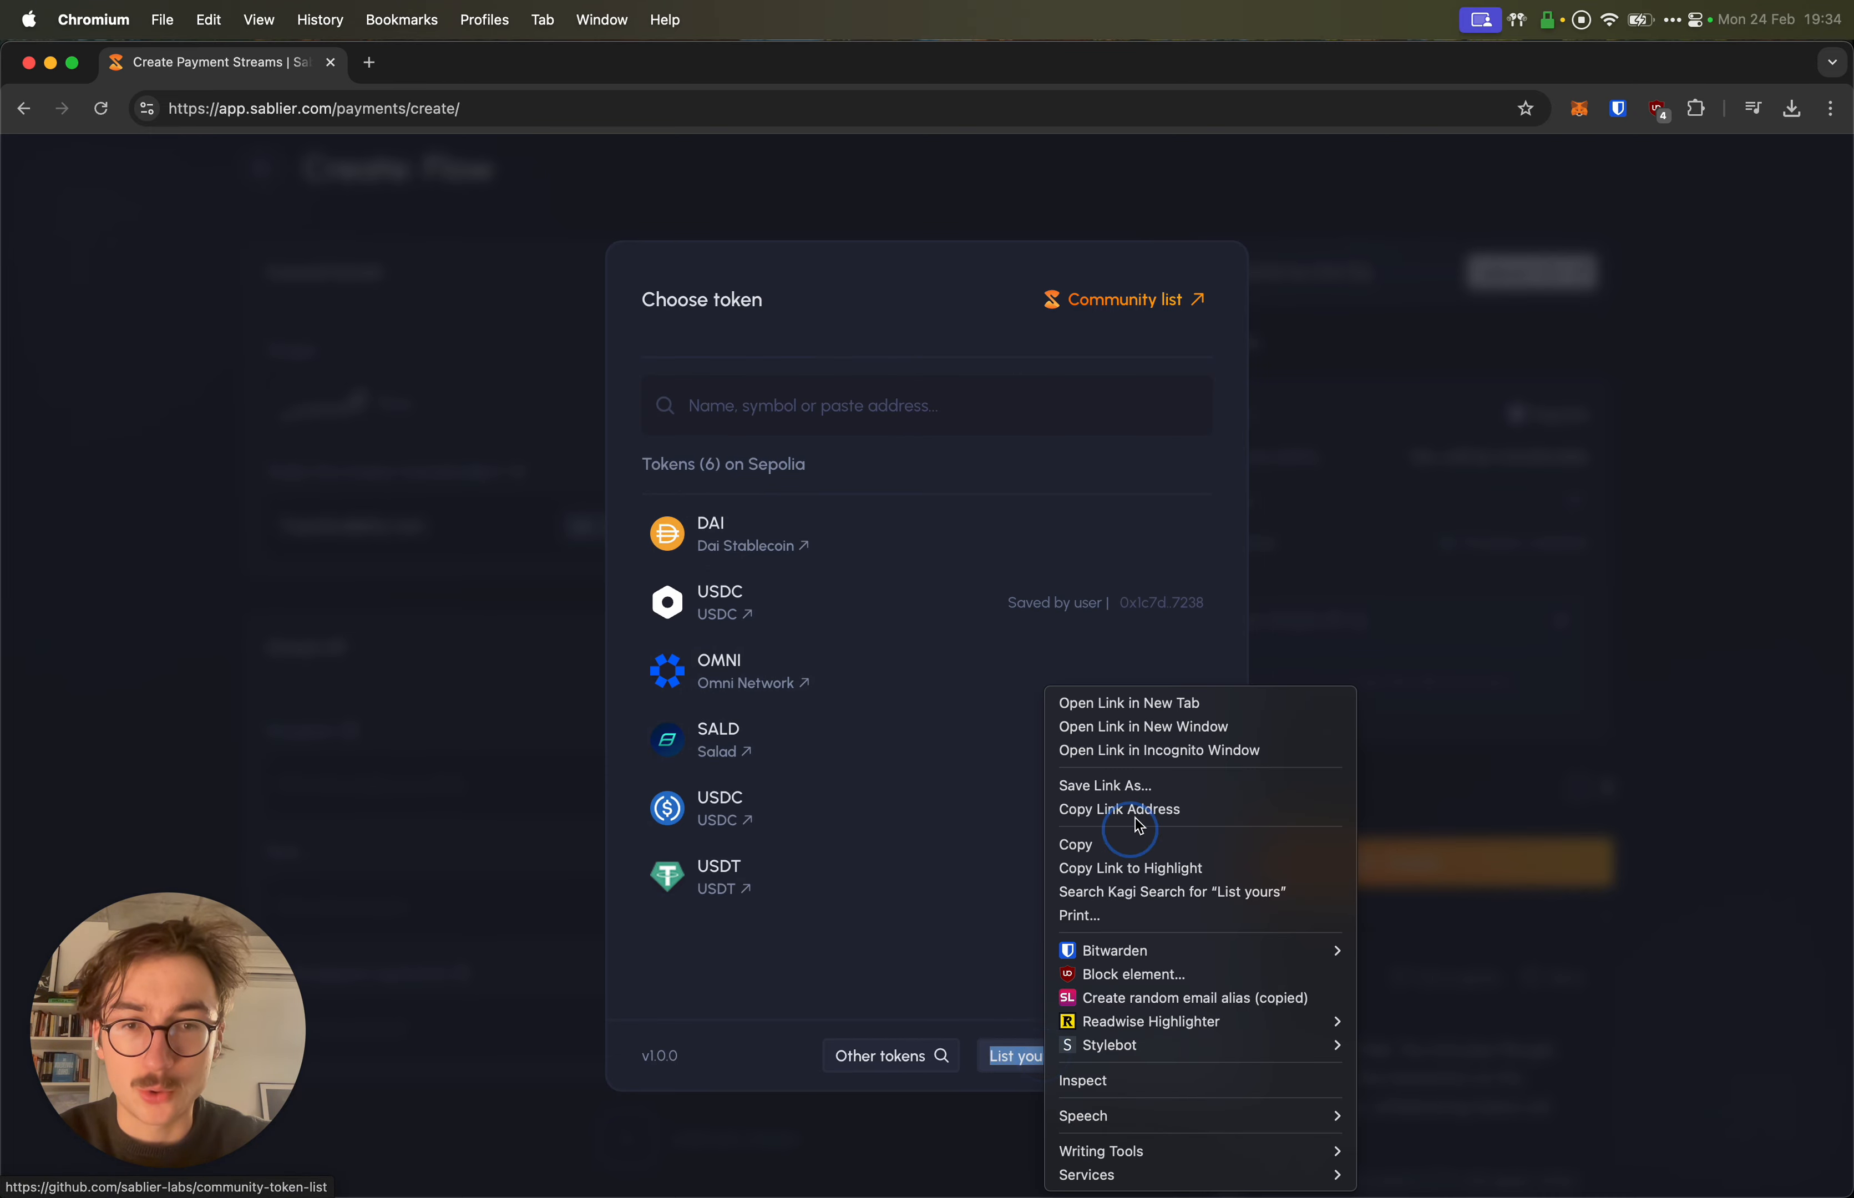
{"action": "left_click", "coordinate": [1153, 704]}
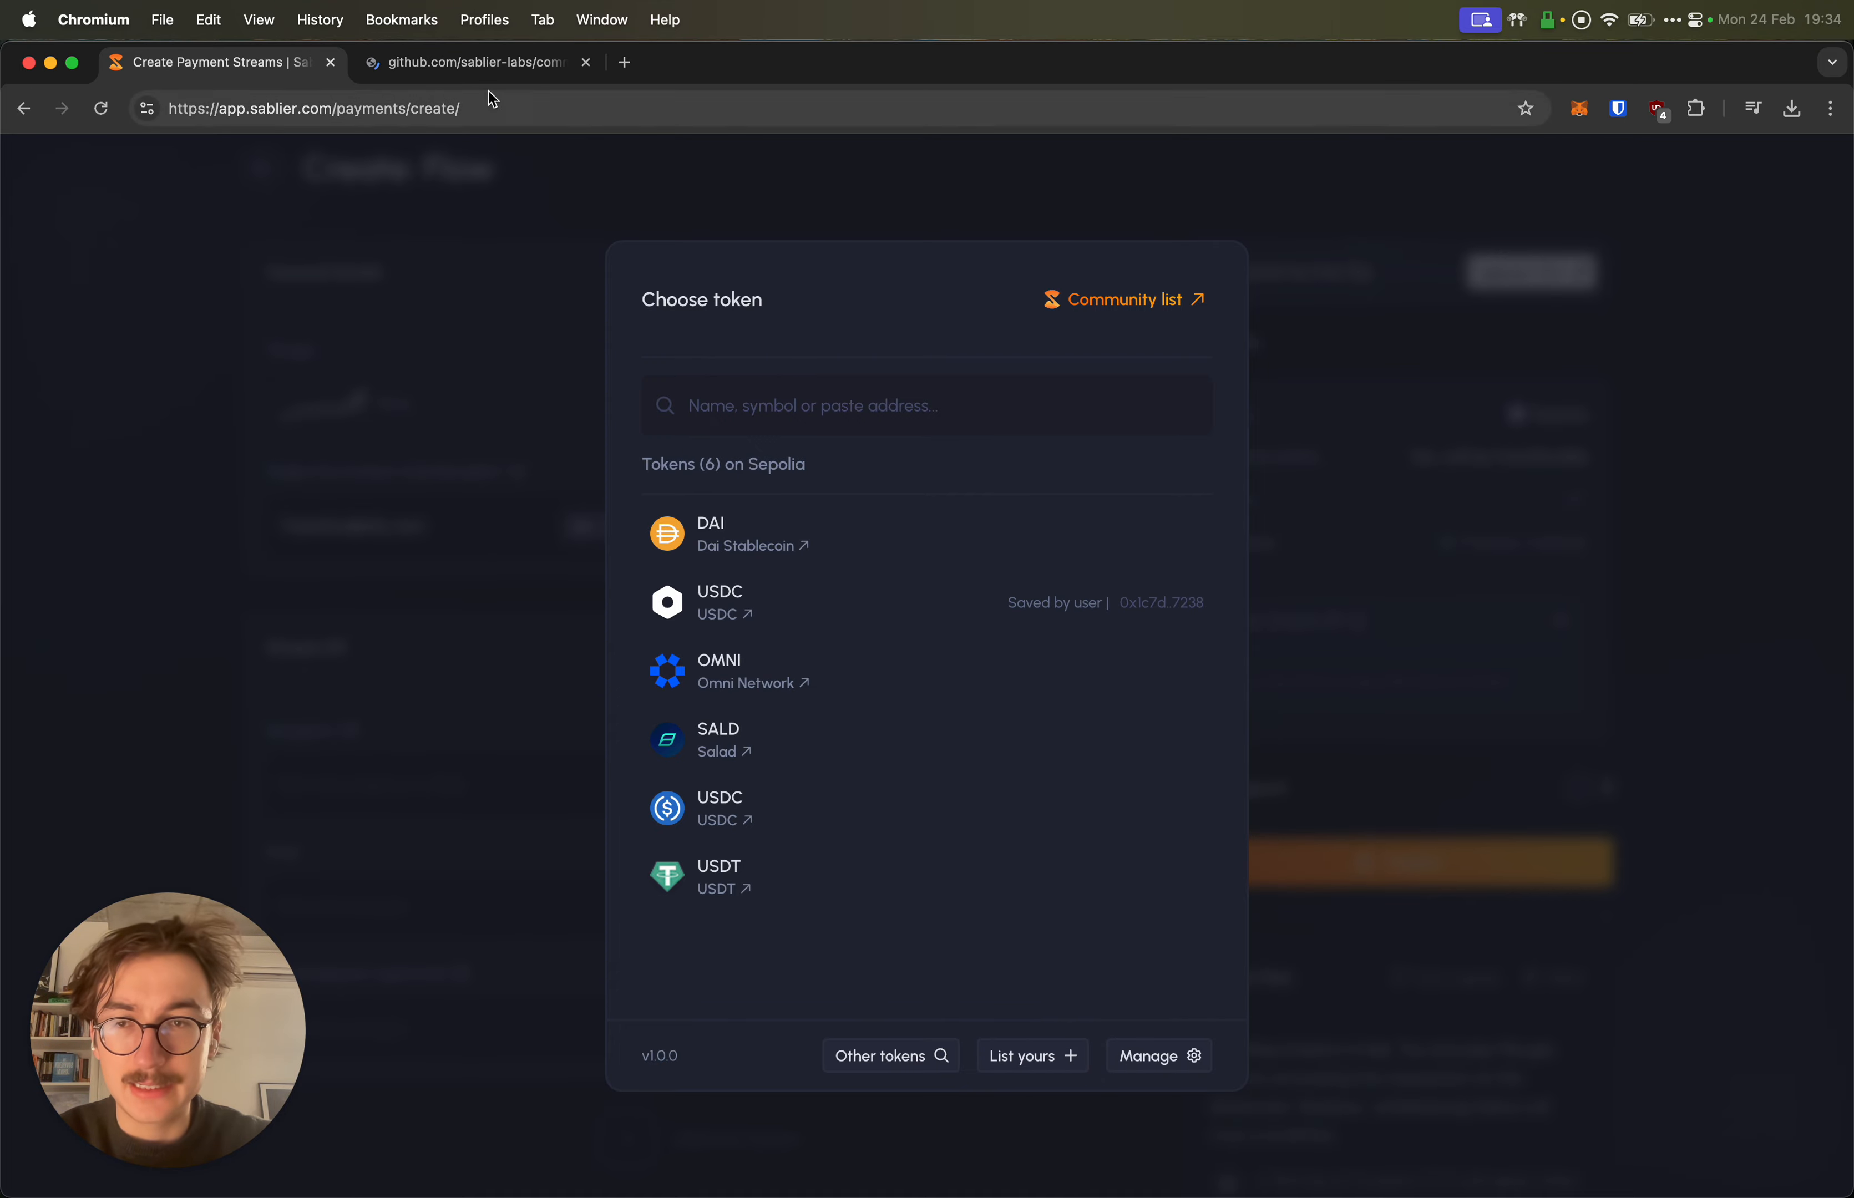
Step: View the community token list's GitHub issue templates, then close that tab
{"action": "left_click", "coordinate": [488, 72]}
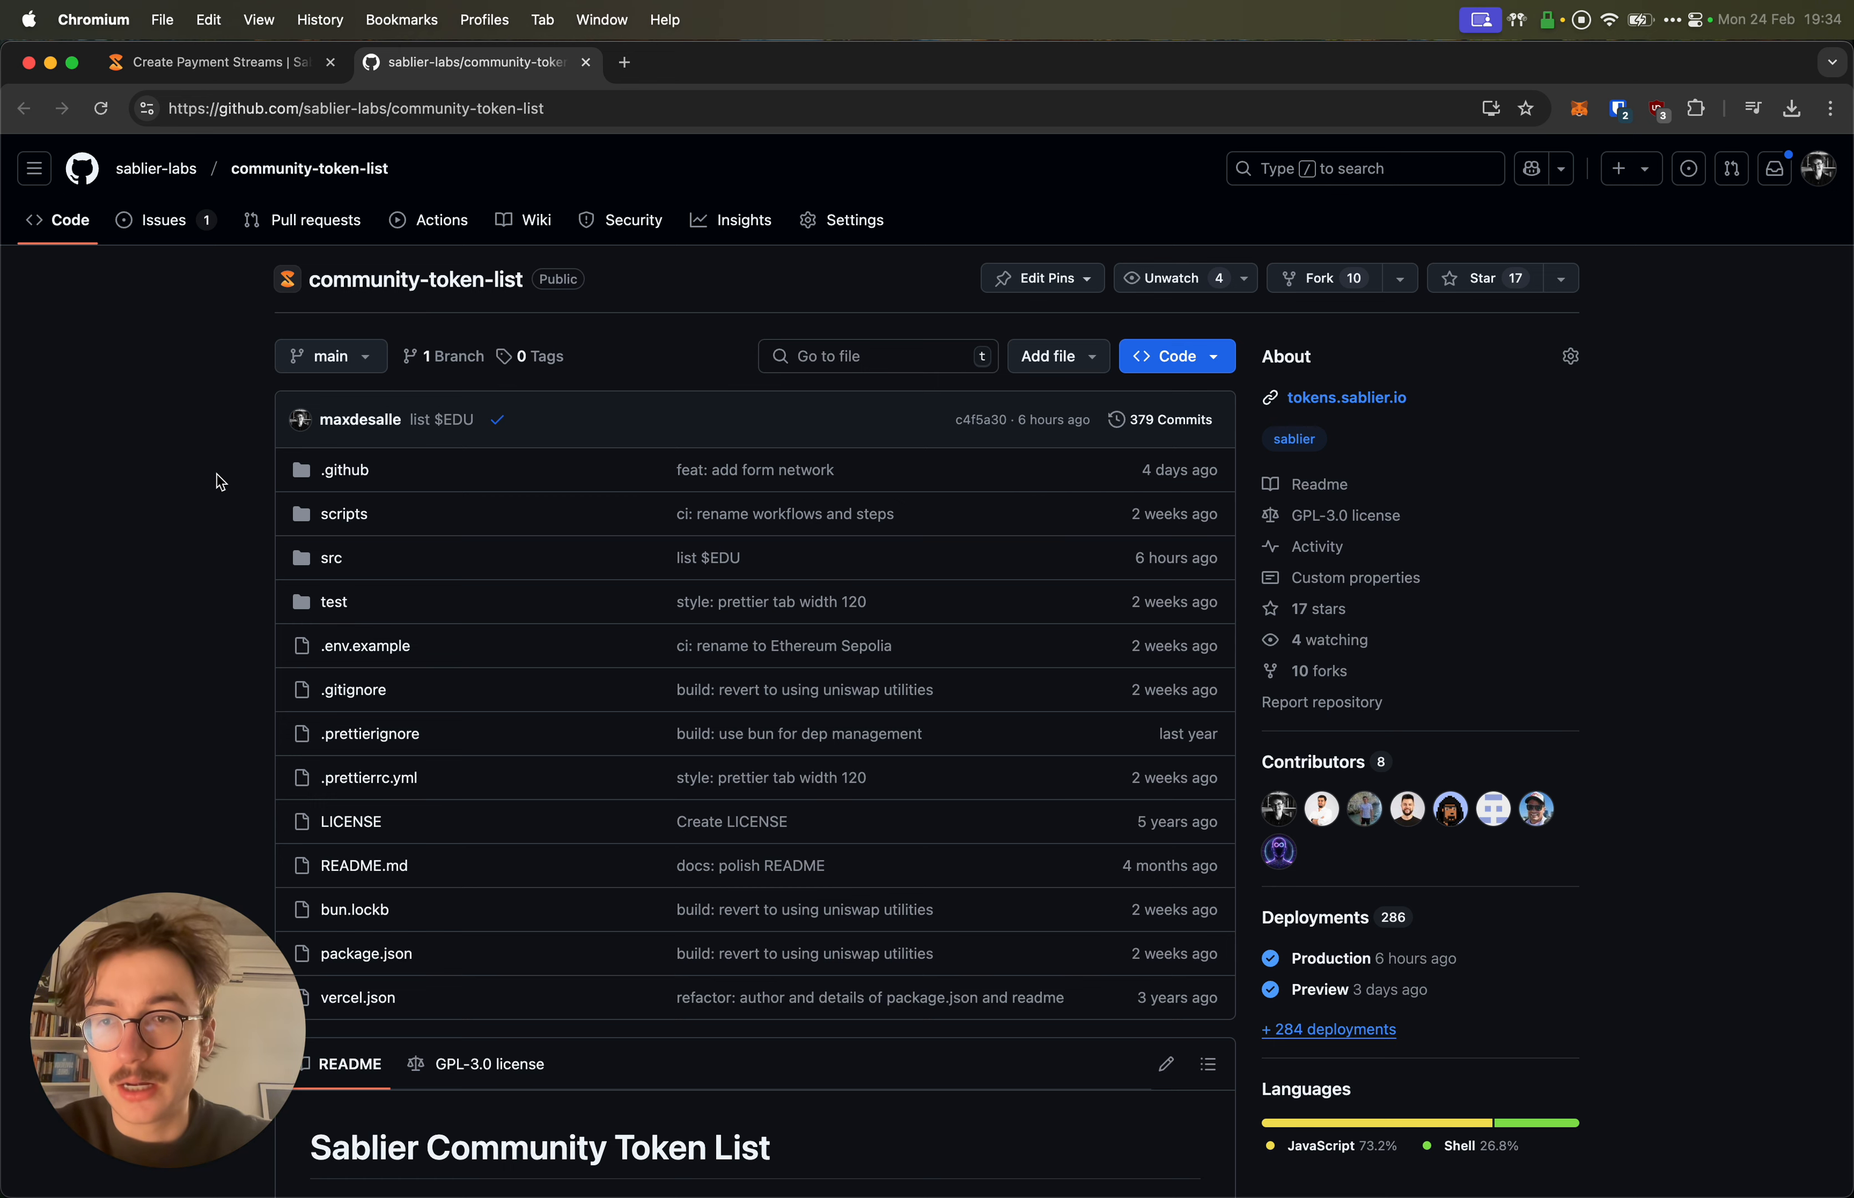
{"action": "left_click", "coordinate": [272, 237]}
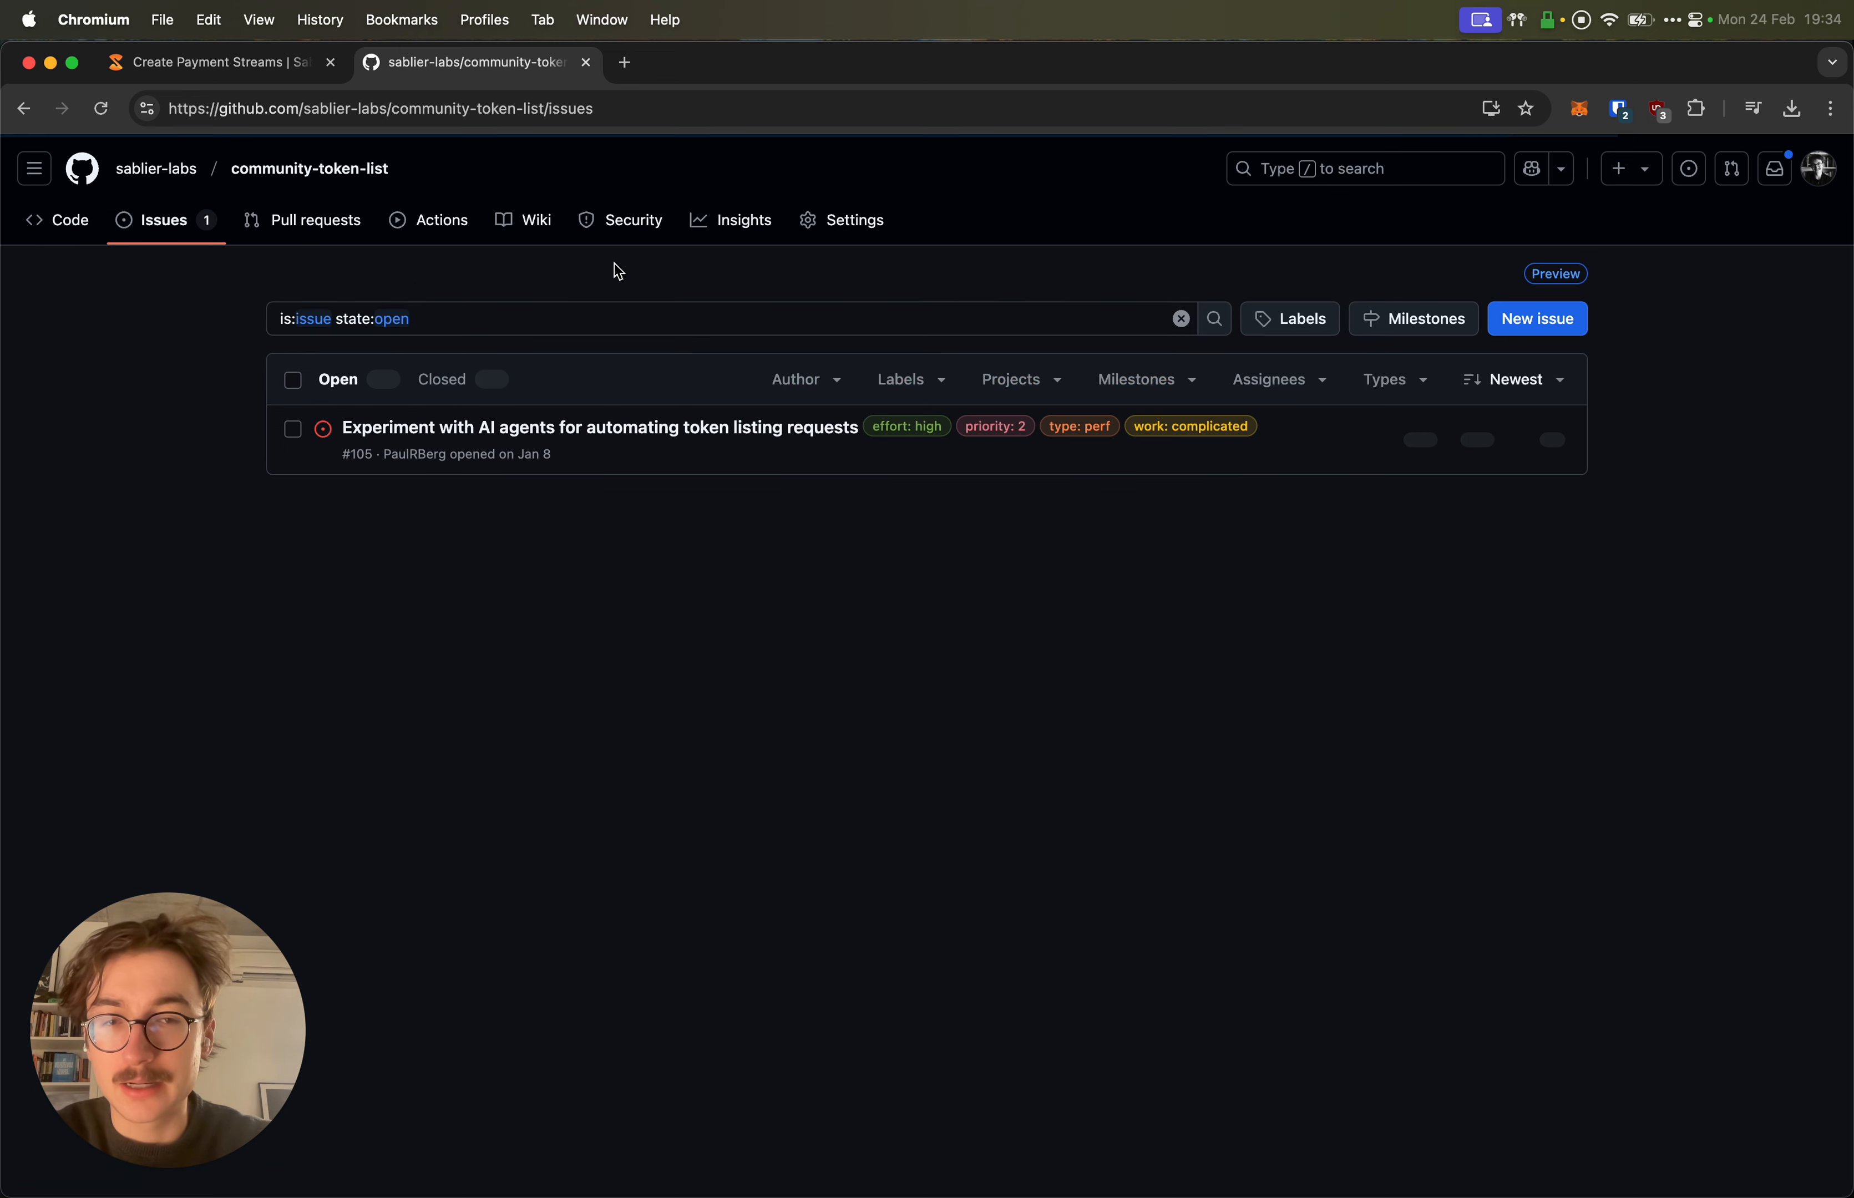
{"action": "left_click", "coordinate": [1532, 317]}
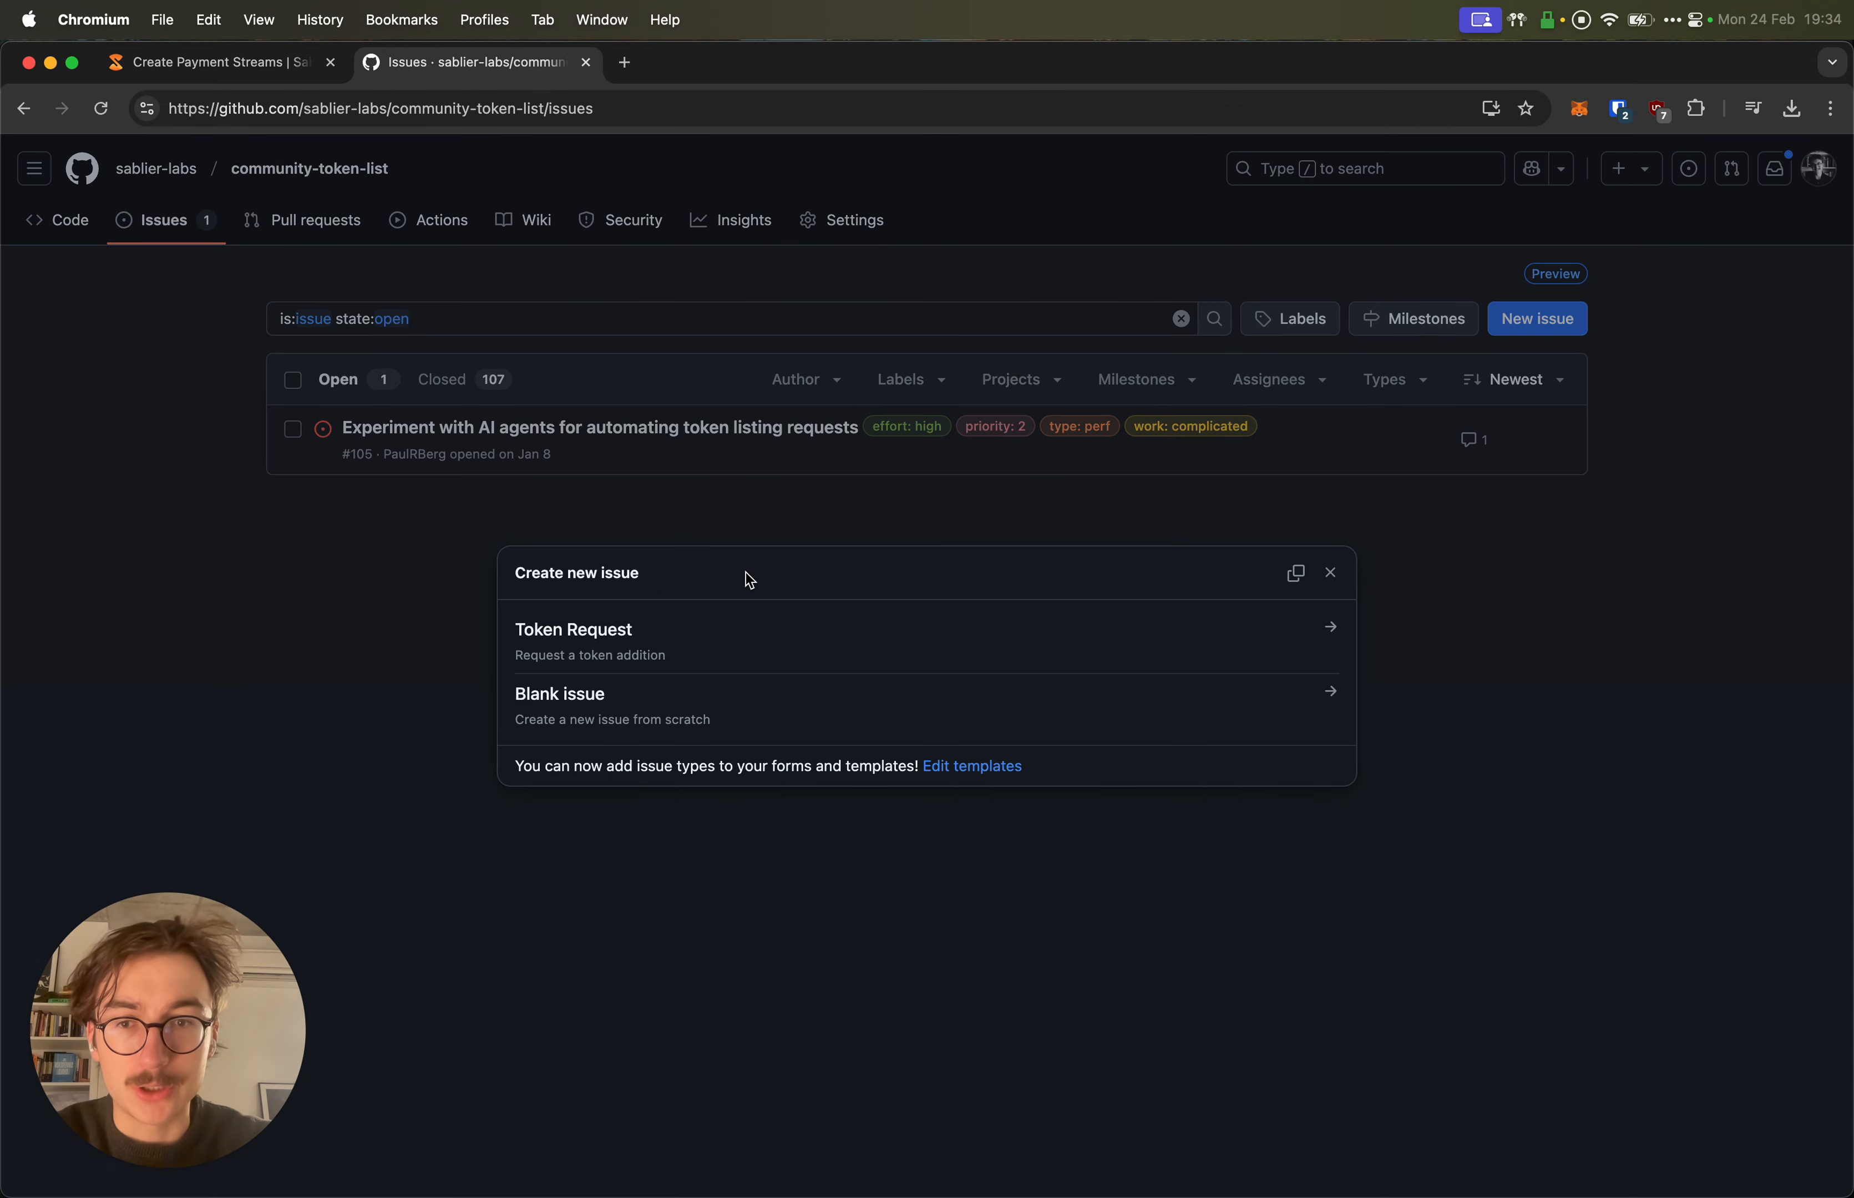
{"action": "key", "text": "super+w"}
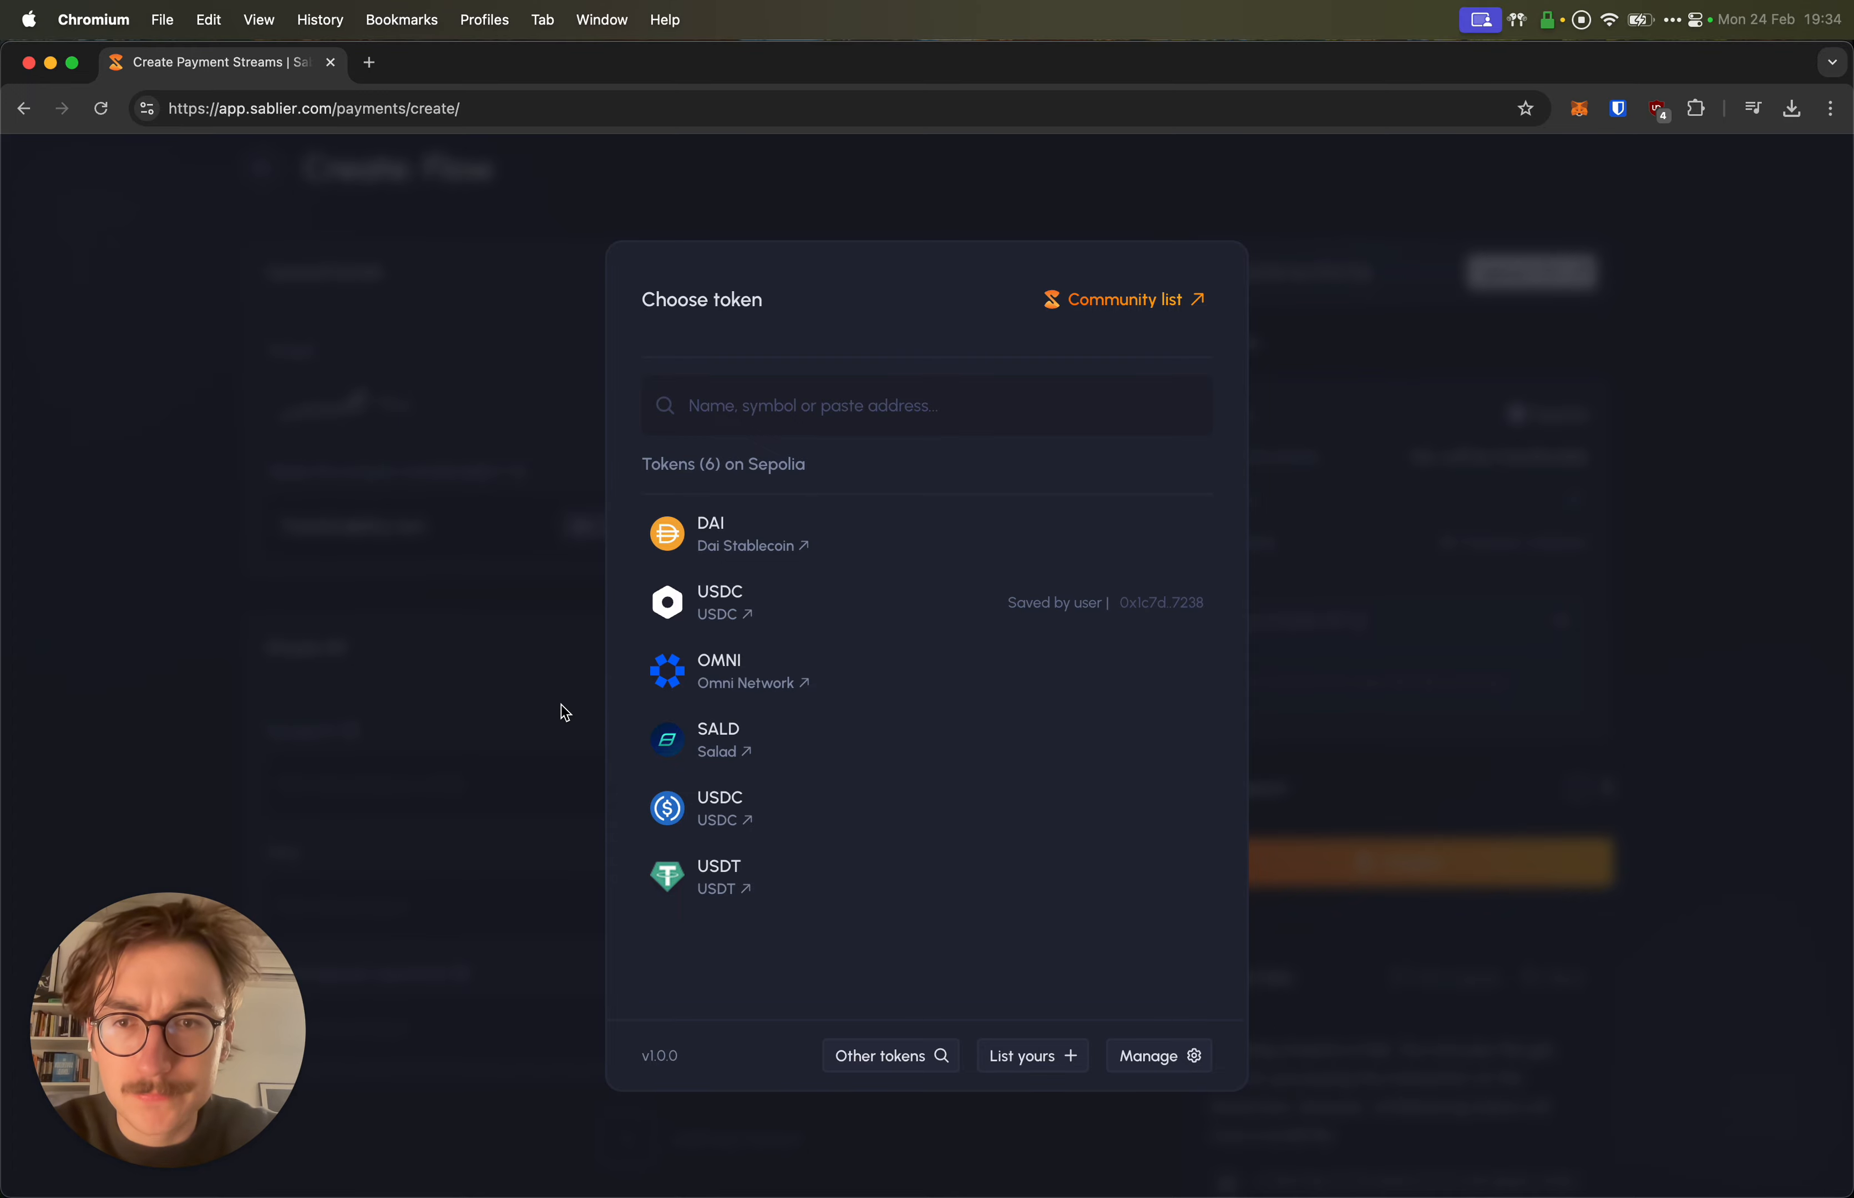
Step: Choose DAI (Dai Stablecoin) as the Flow stream's token
{"action": "left_click", "coordinate": [892, 545]}
{"action": "scroll", "coordinate": [644, 589], "scroll_direction": "down", "scroll_amount": 1}
{"action": "scroll", "coordinate": [644, 590], "scroll_direction": "up", "scroll_amount": 2}
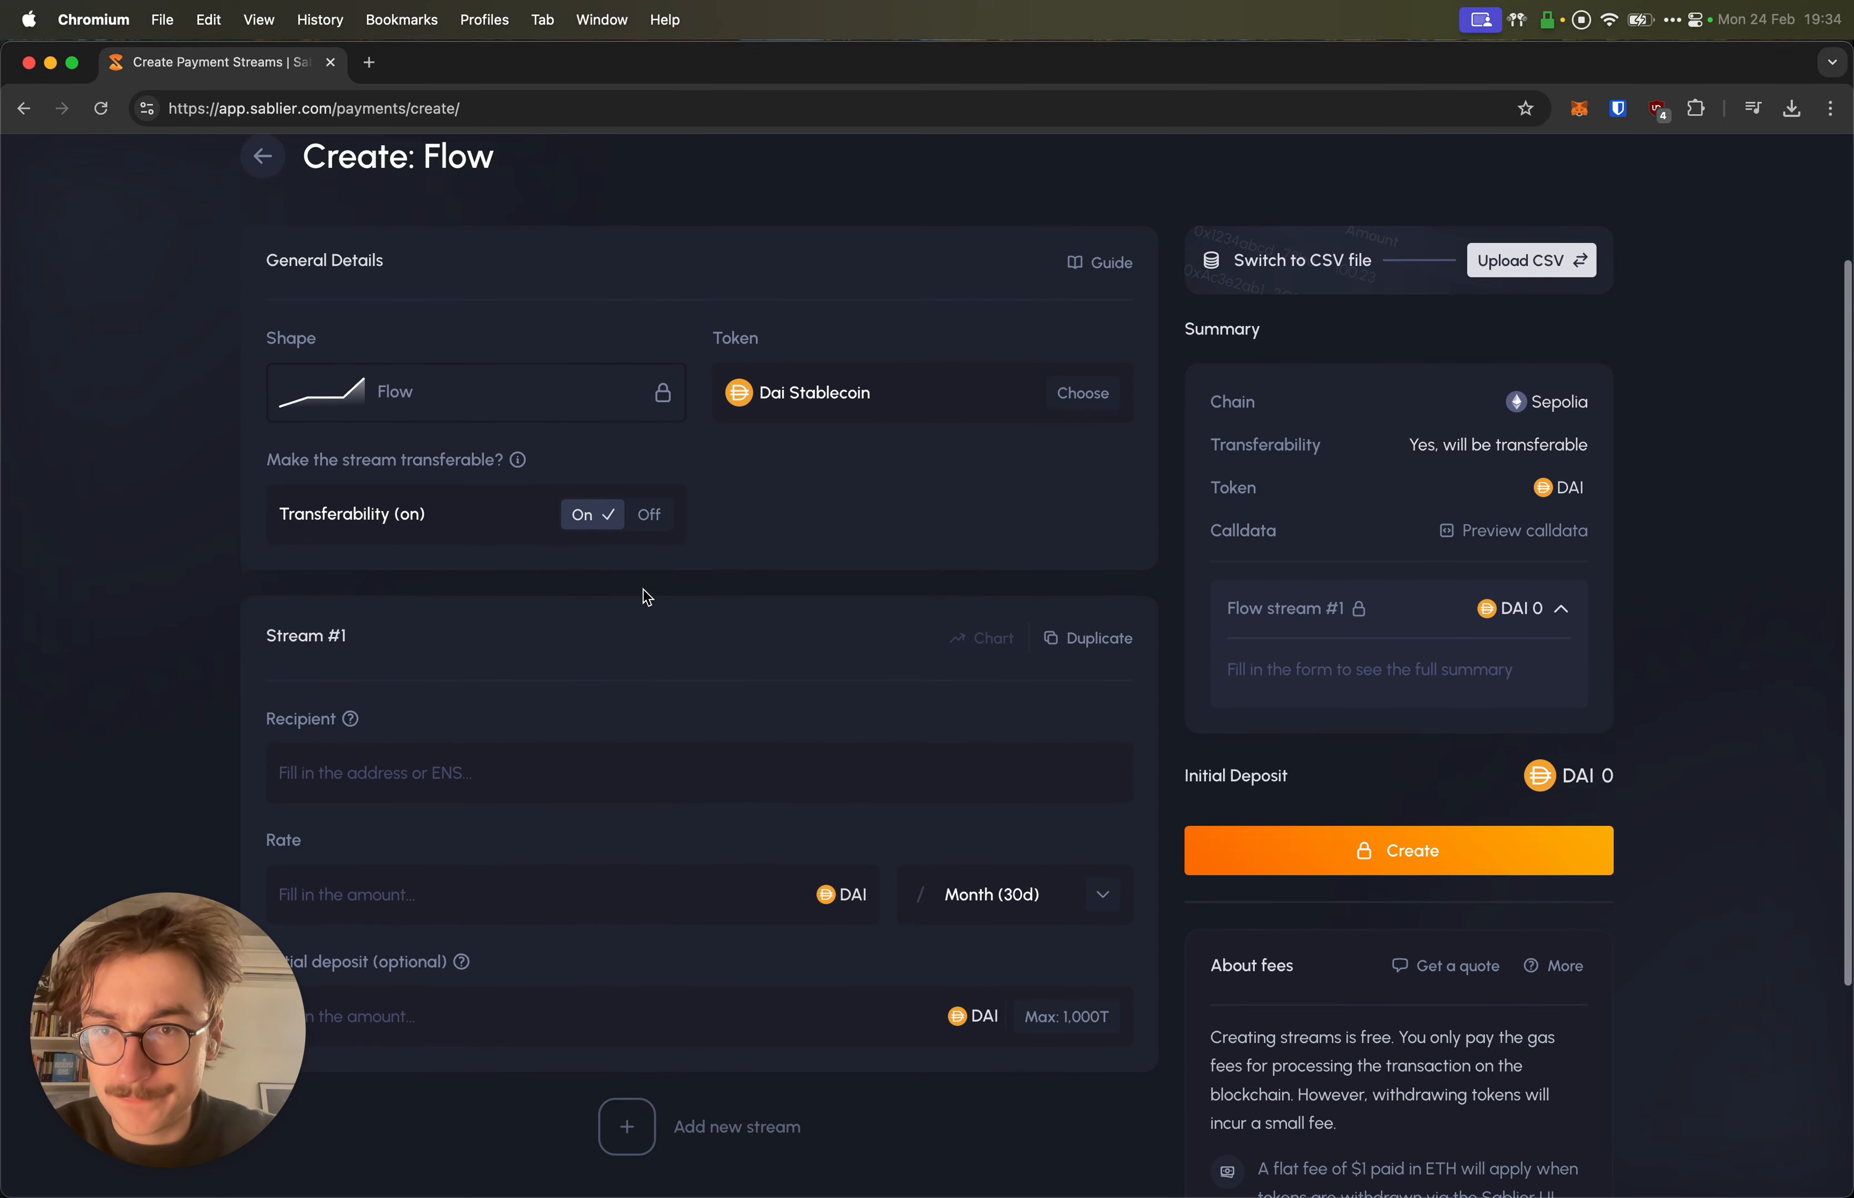
{"action": "mouse_move", "coordinate": [396, 512]}
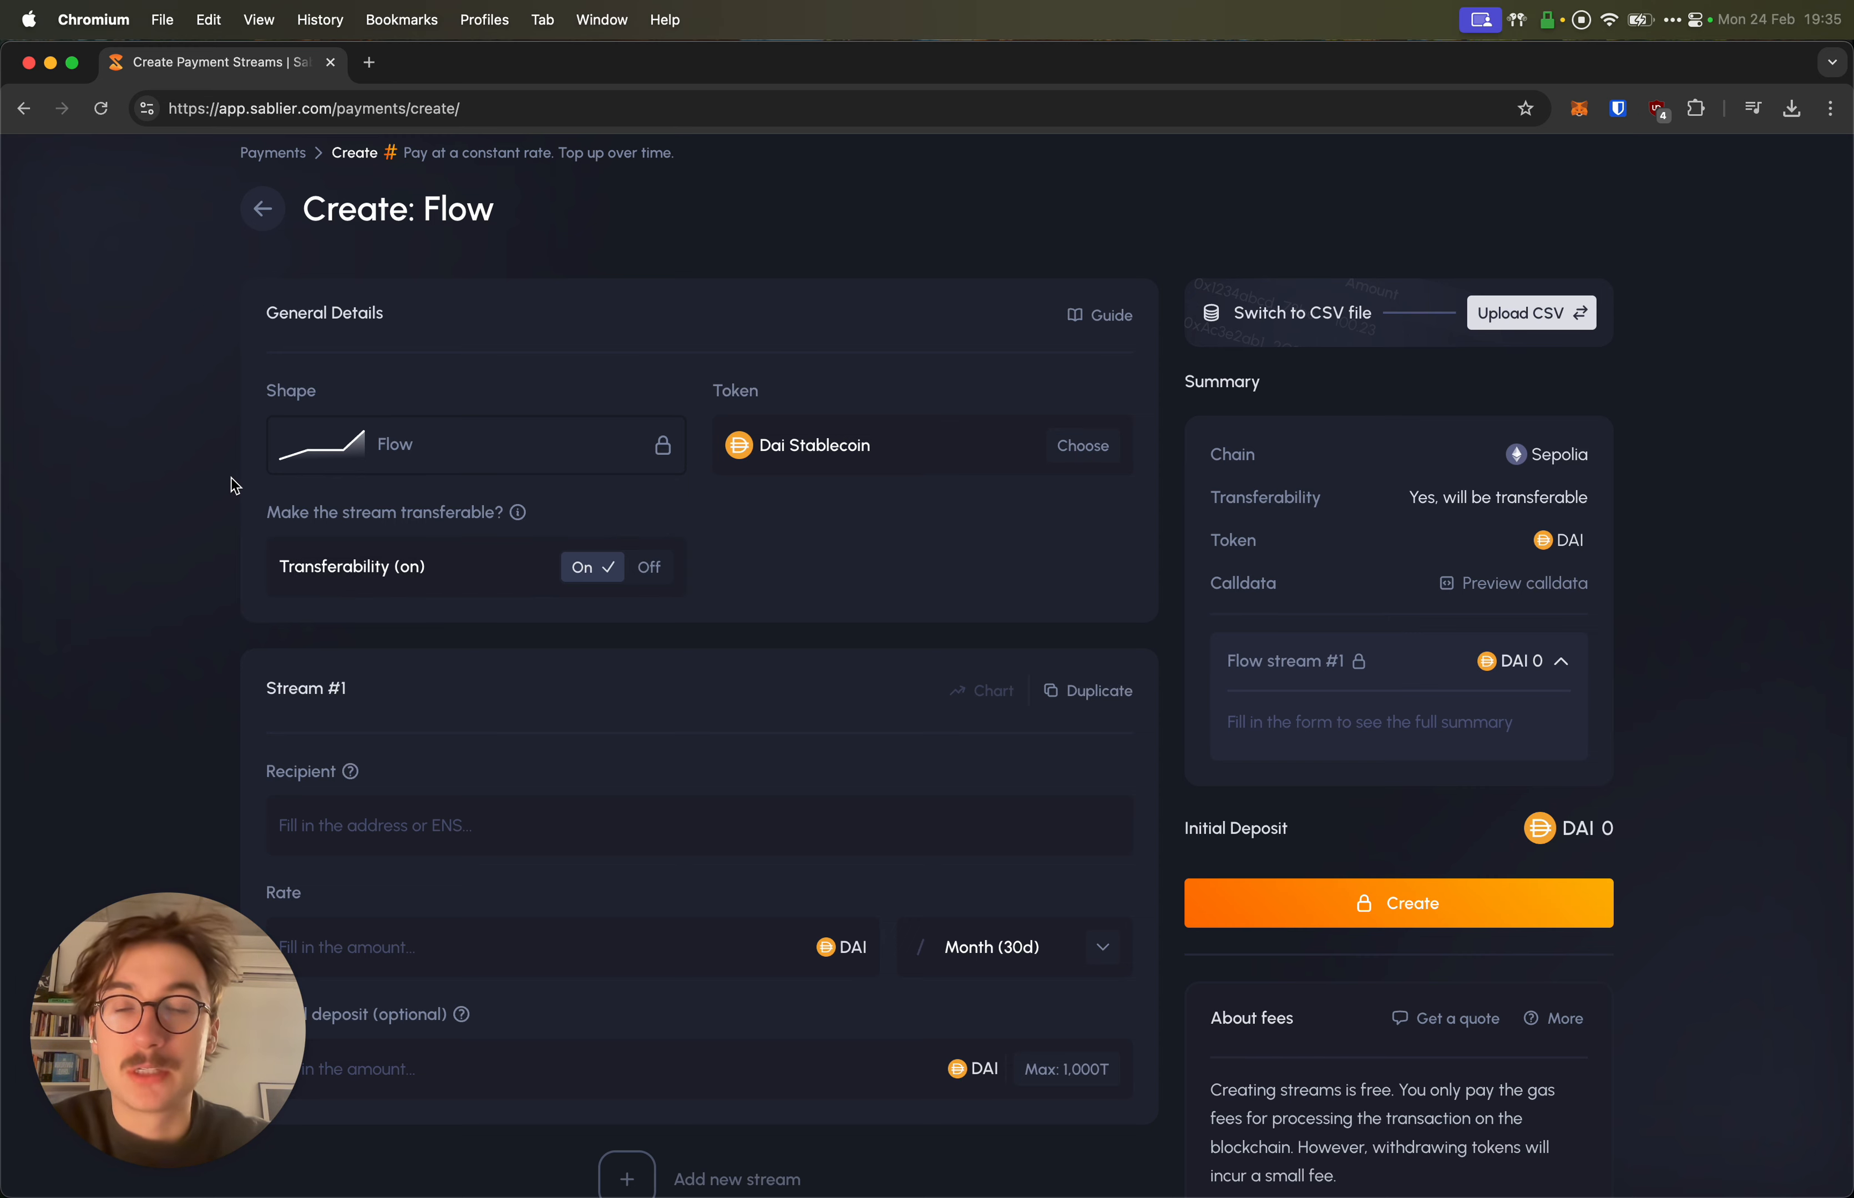
{"action": "scroll", "coordinate": [238, 484], "scroll_direction": "up", "scroll_amount": 1}
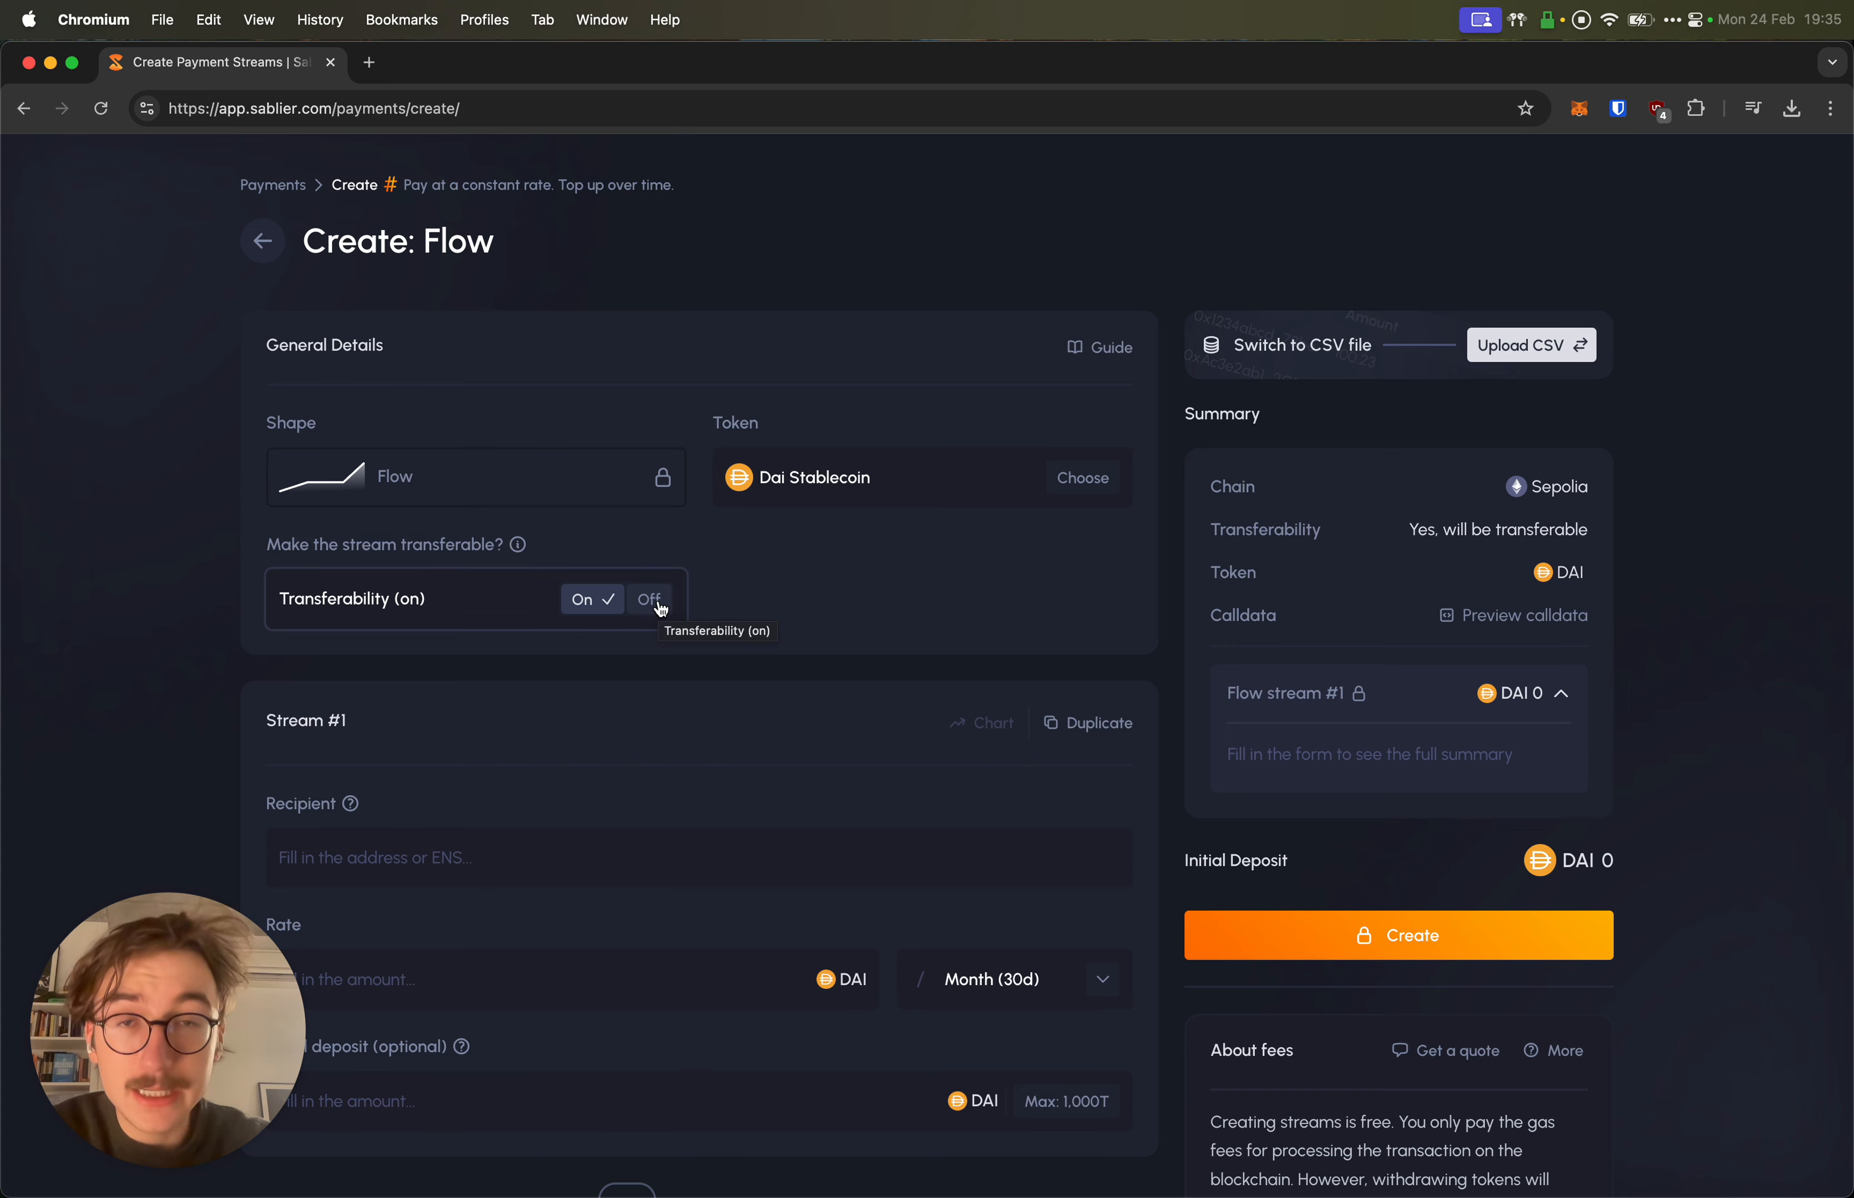
{"action": "left_click", "coordinate": [651, 601]}
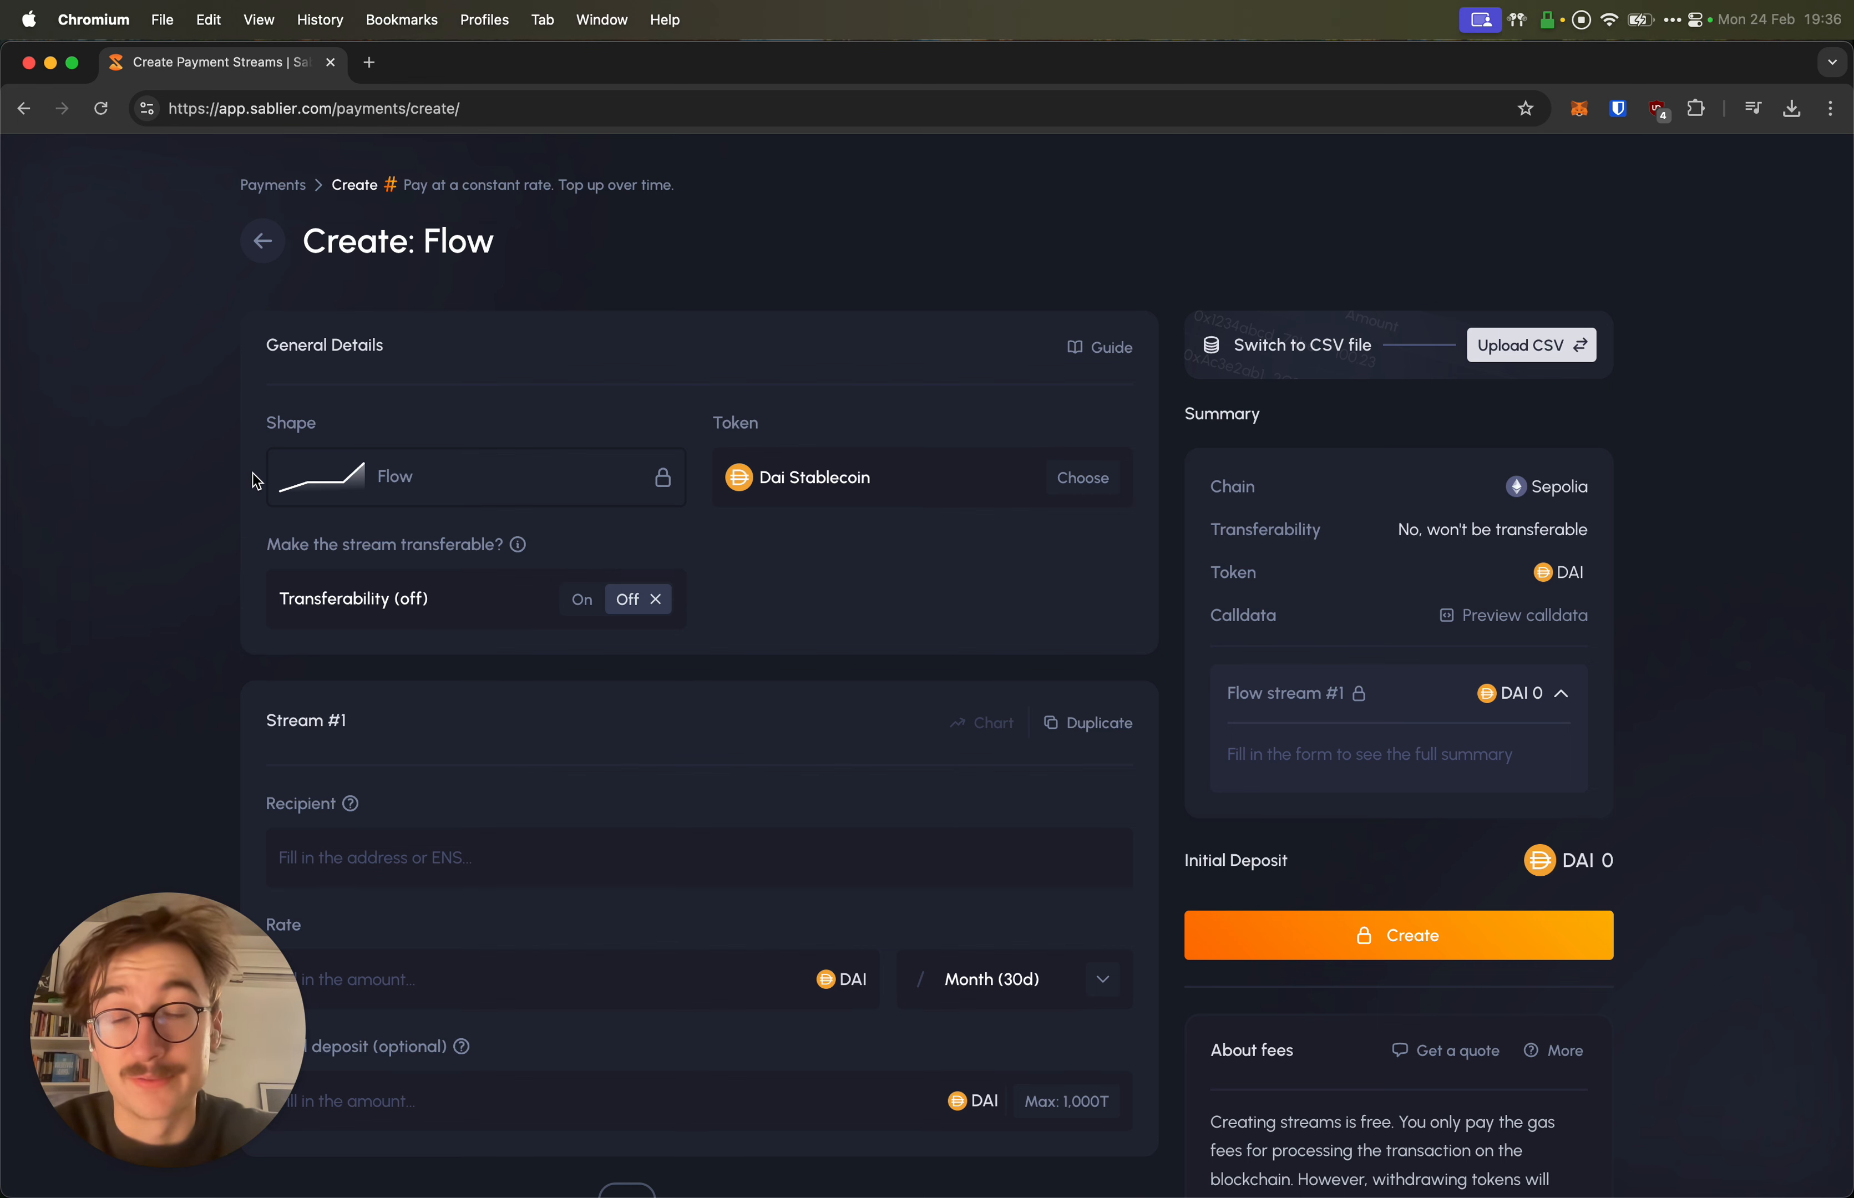
{"action": "left_click", "coordinate": [292, 598]}
{"action": "scroll", "coordinate": [292, 592], "scroll_direction": "down", "scroll_amount": 3}
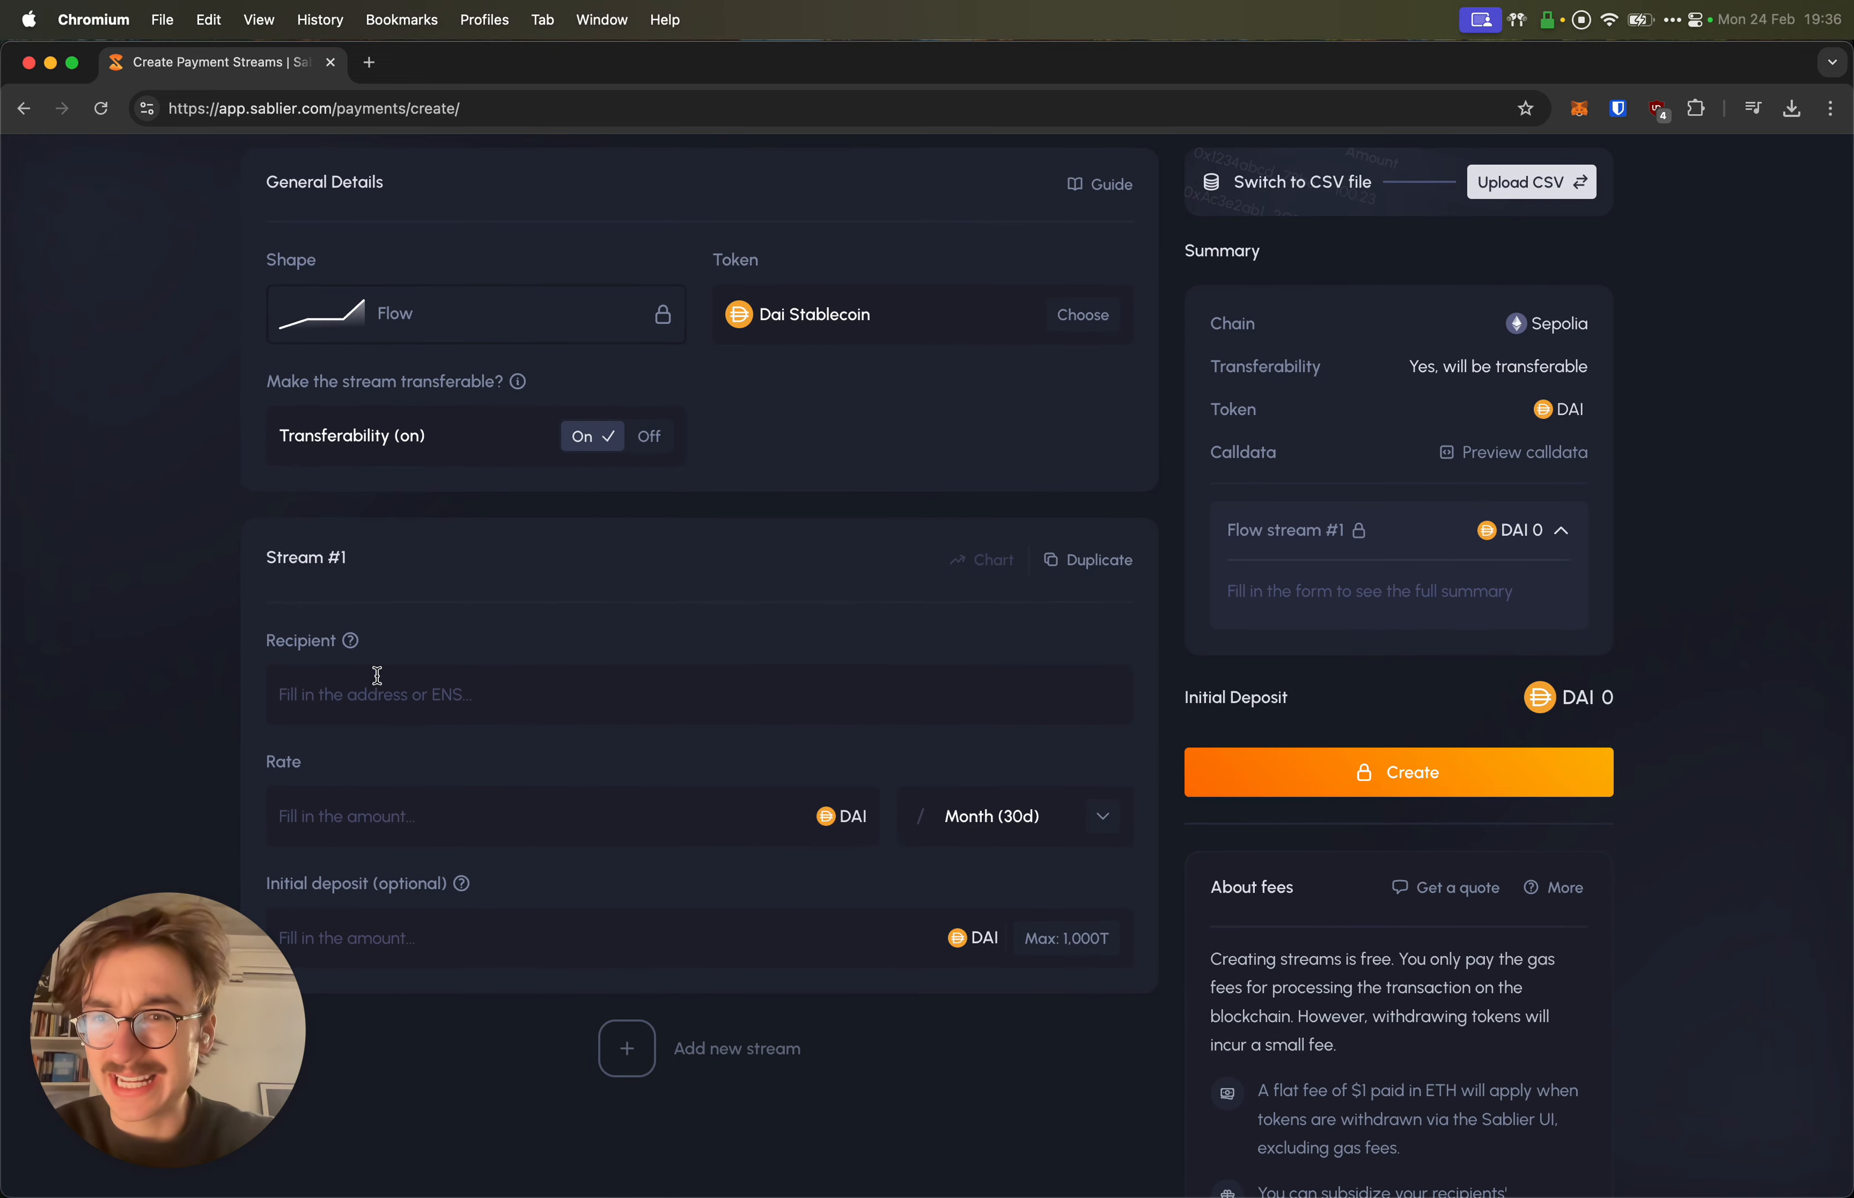
Step: Paste the recipient's wallet address into Stream #1
{"action": "left_click", "coordinate": [405, 702]}
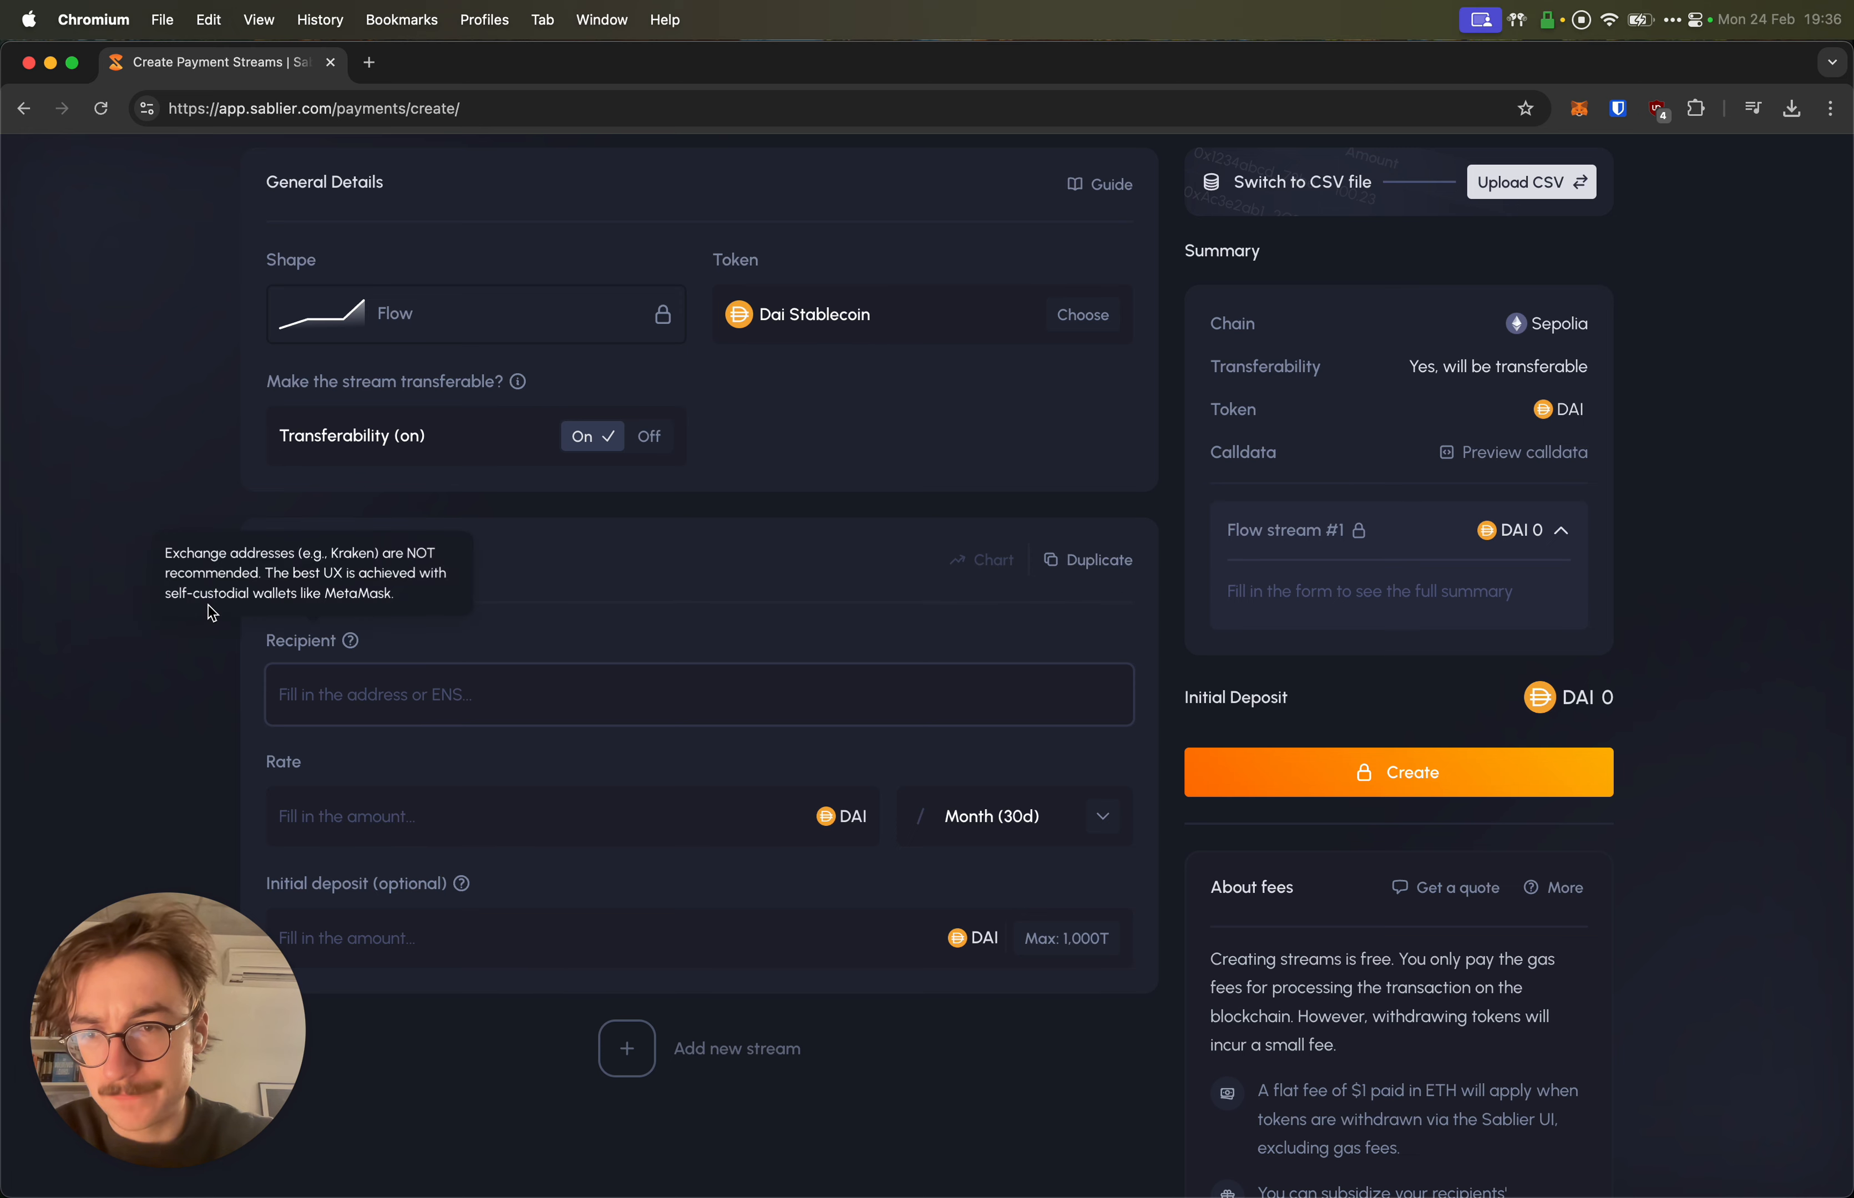
{"action": "scroll", "coordinate": [139, 662], "scroll_direction": "down", "scroll_amount": 3}
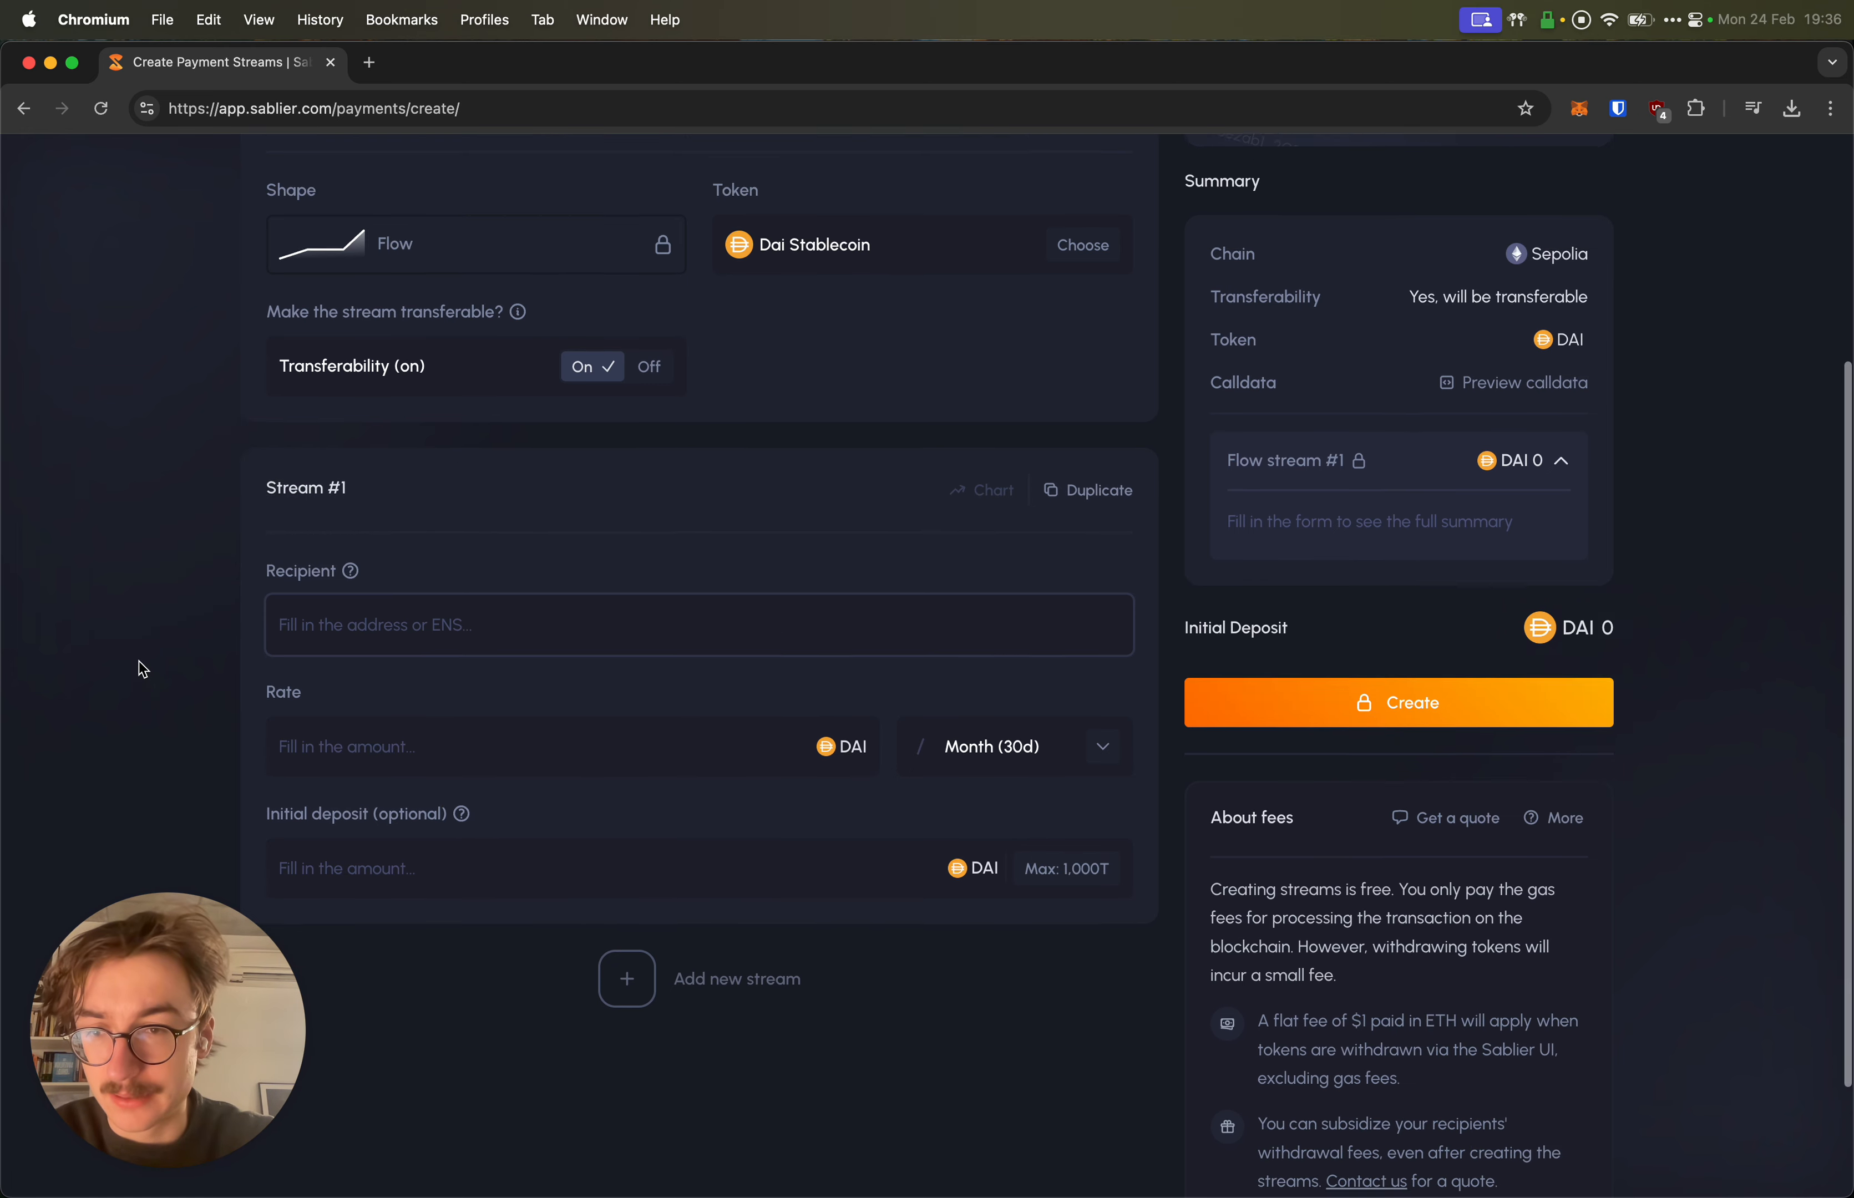
{"action": "type", "text": "0x2808946E0B3DB6EaeDF19bc61bE79460AE3D486F"}
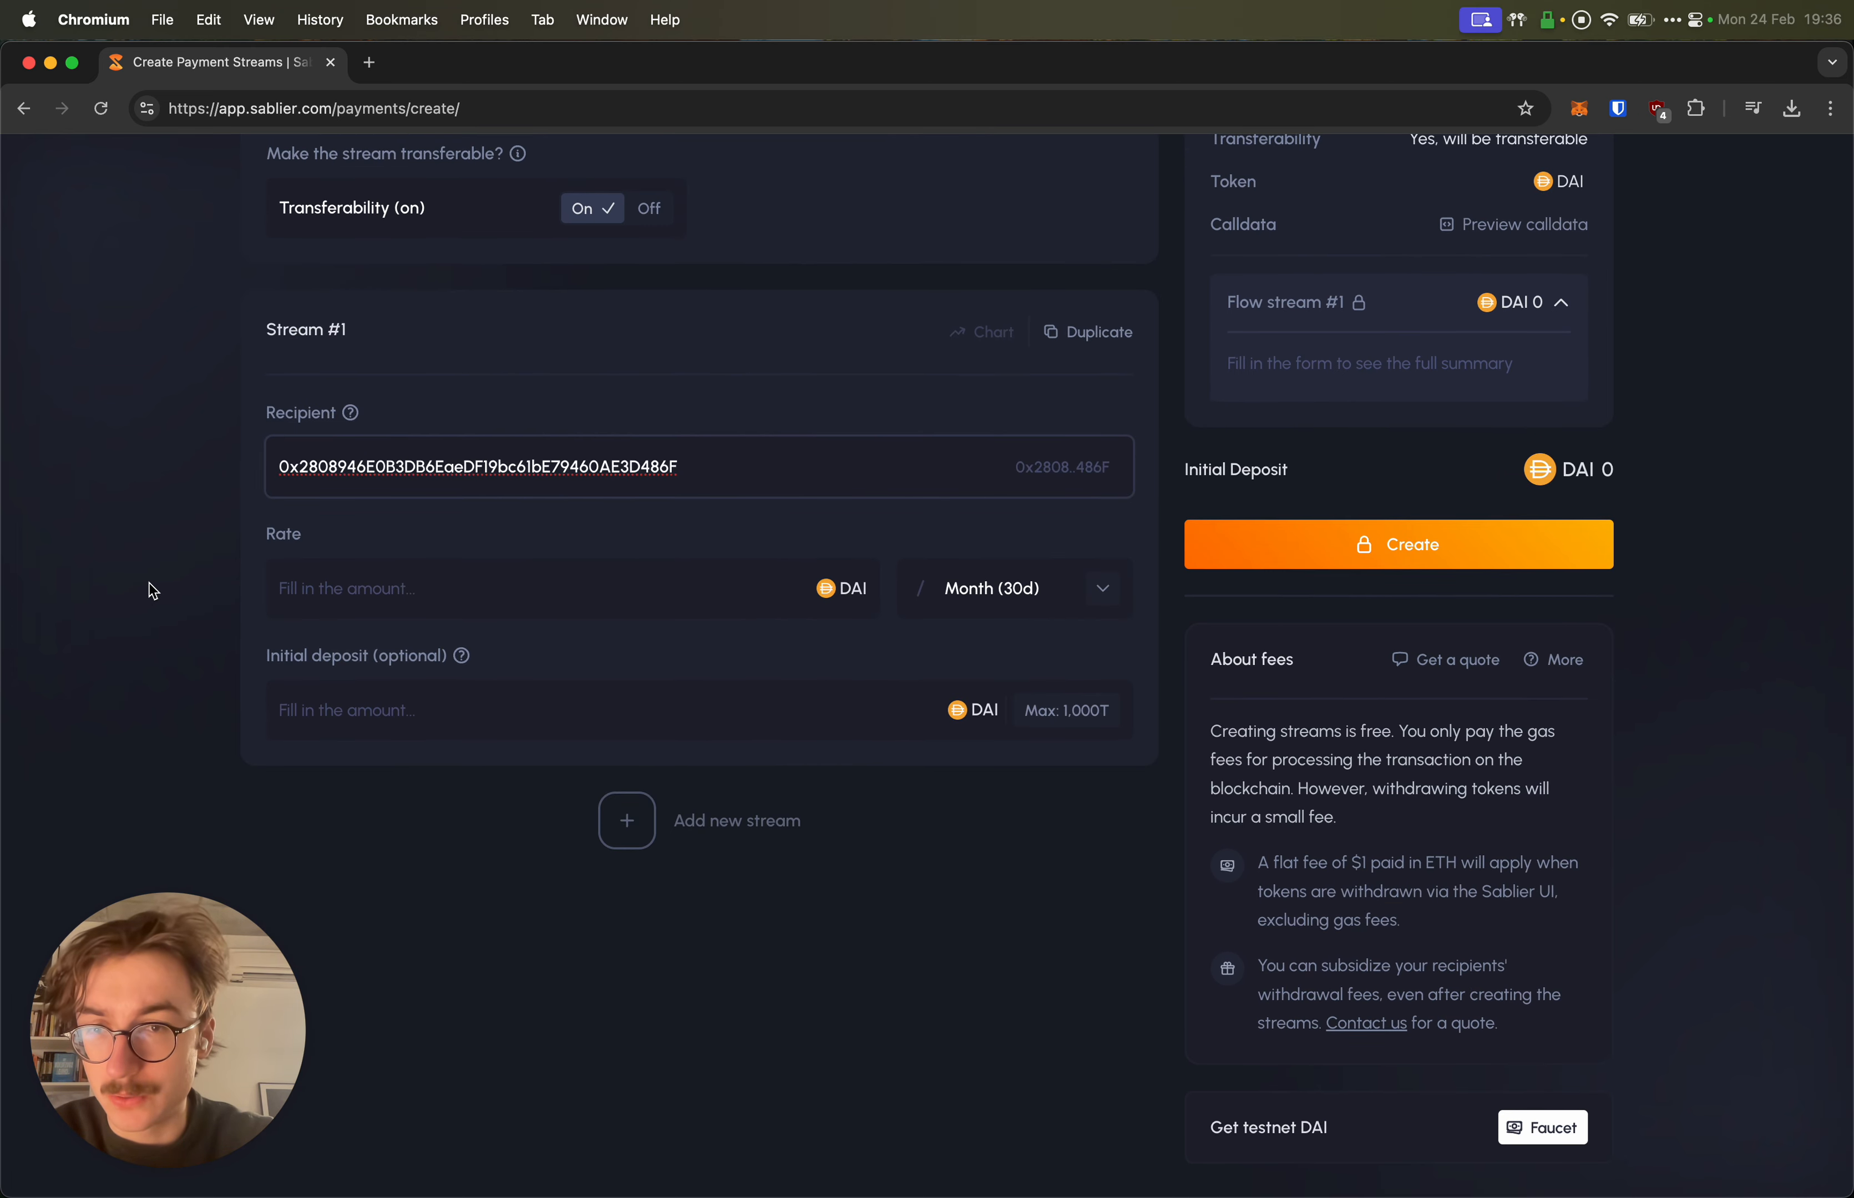
{"action": "left_click", "coordinate": [150, 584]}
{"action": "scroll", "coordinate": [364, 567], "scroll_direction": "up", "scroll_amount": 1}
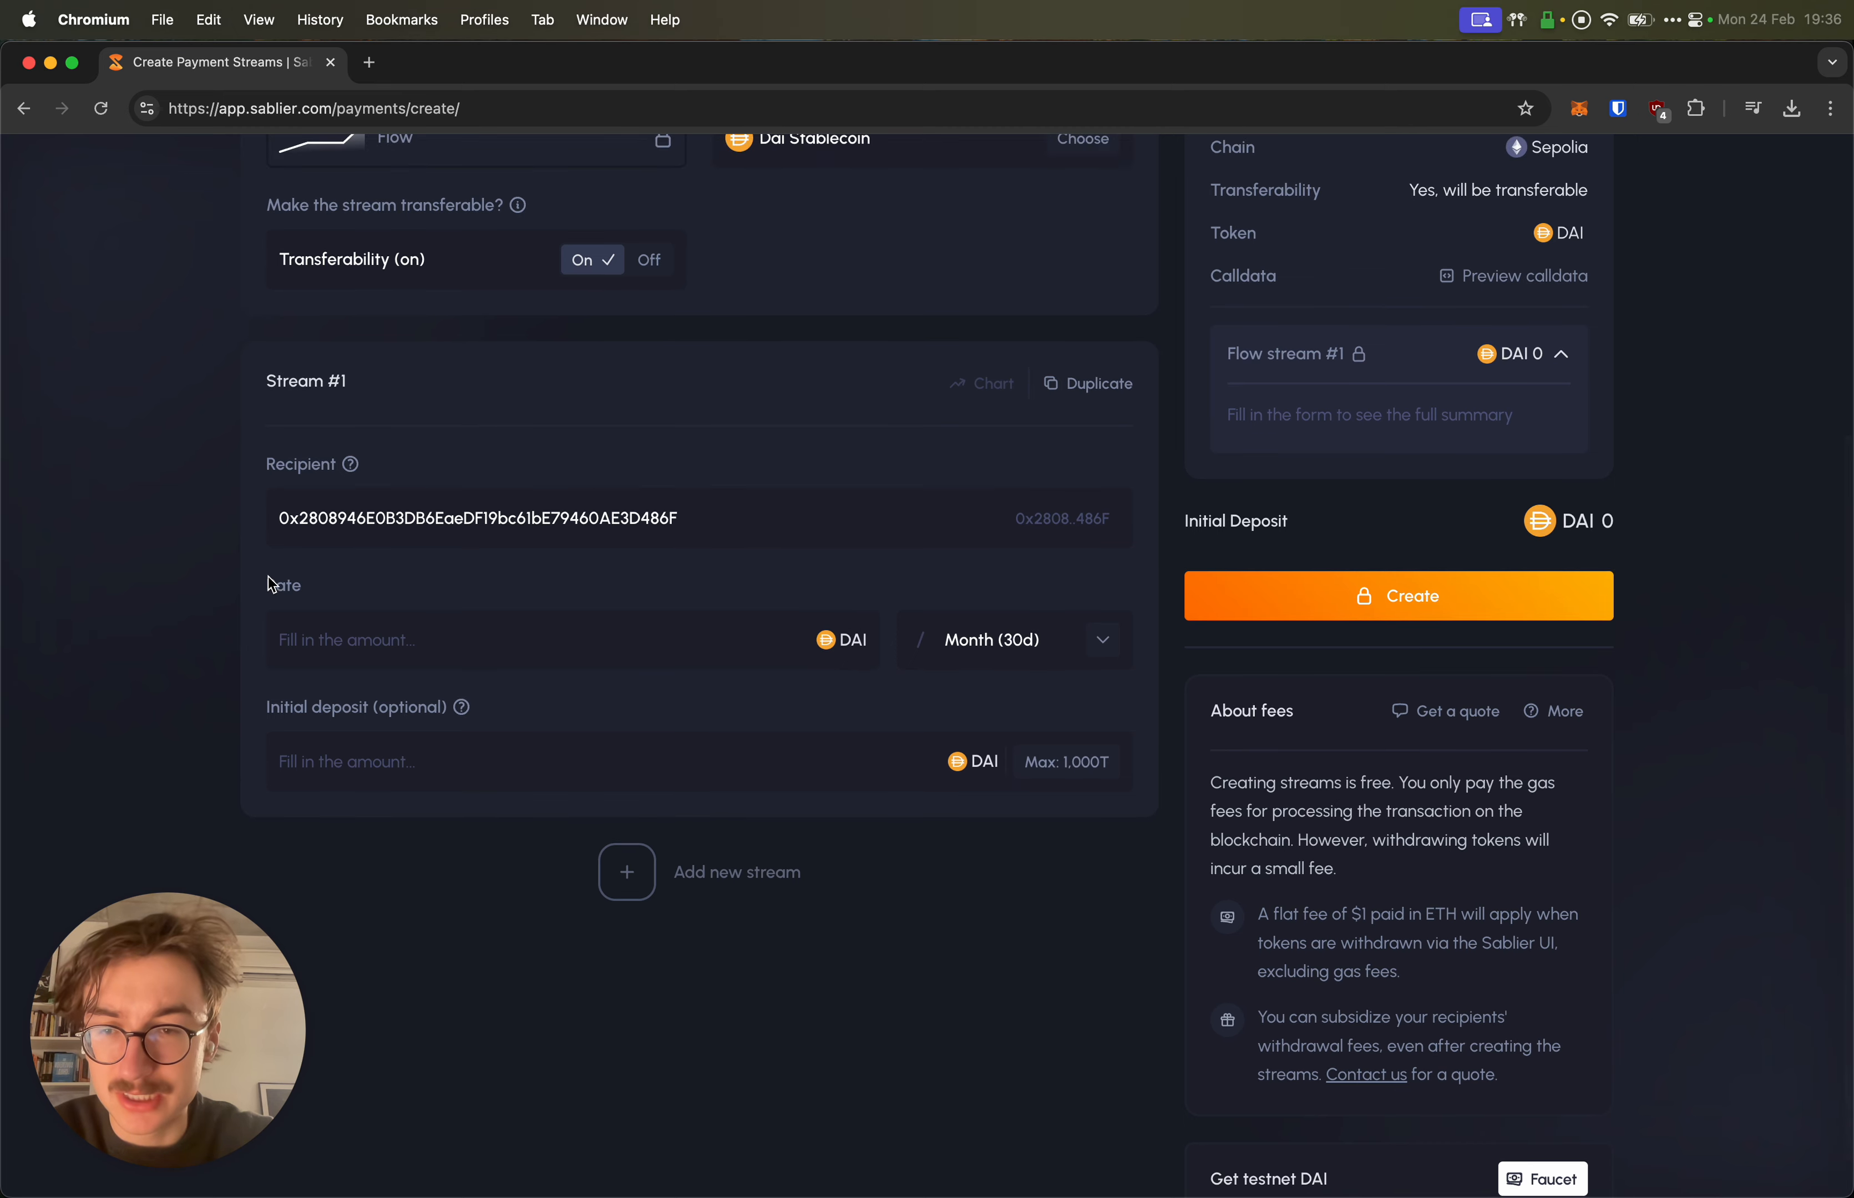
Step: Set the rate to 1000 DAI, keeping the Month (30d) interval
{"action": "left_click", "coordinate": [607, 638]}
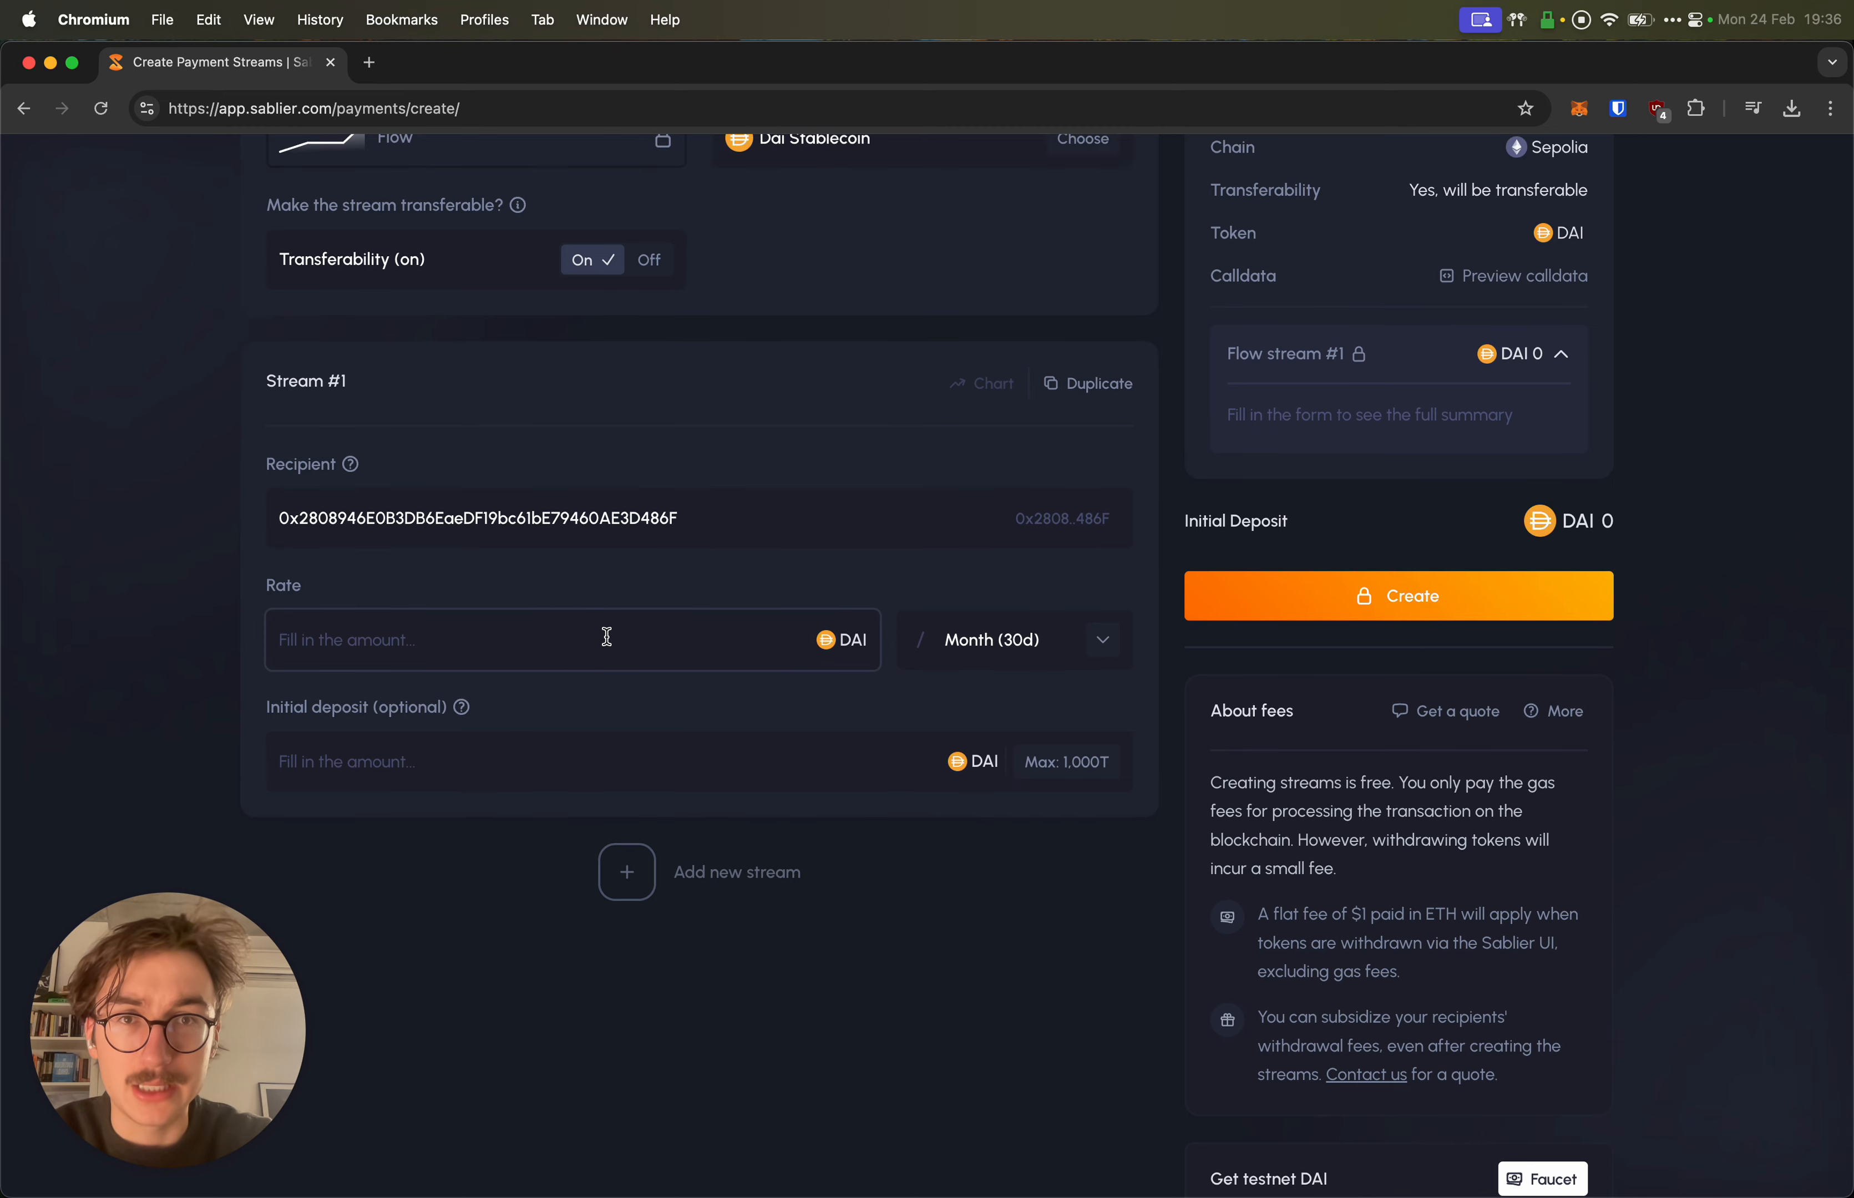
{"action": "type", "text": "100"}
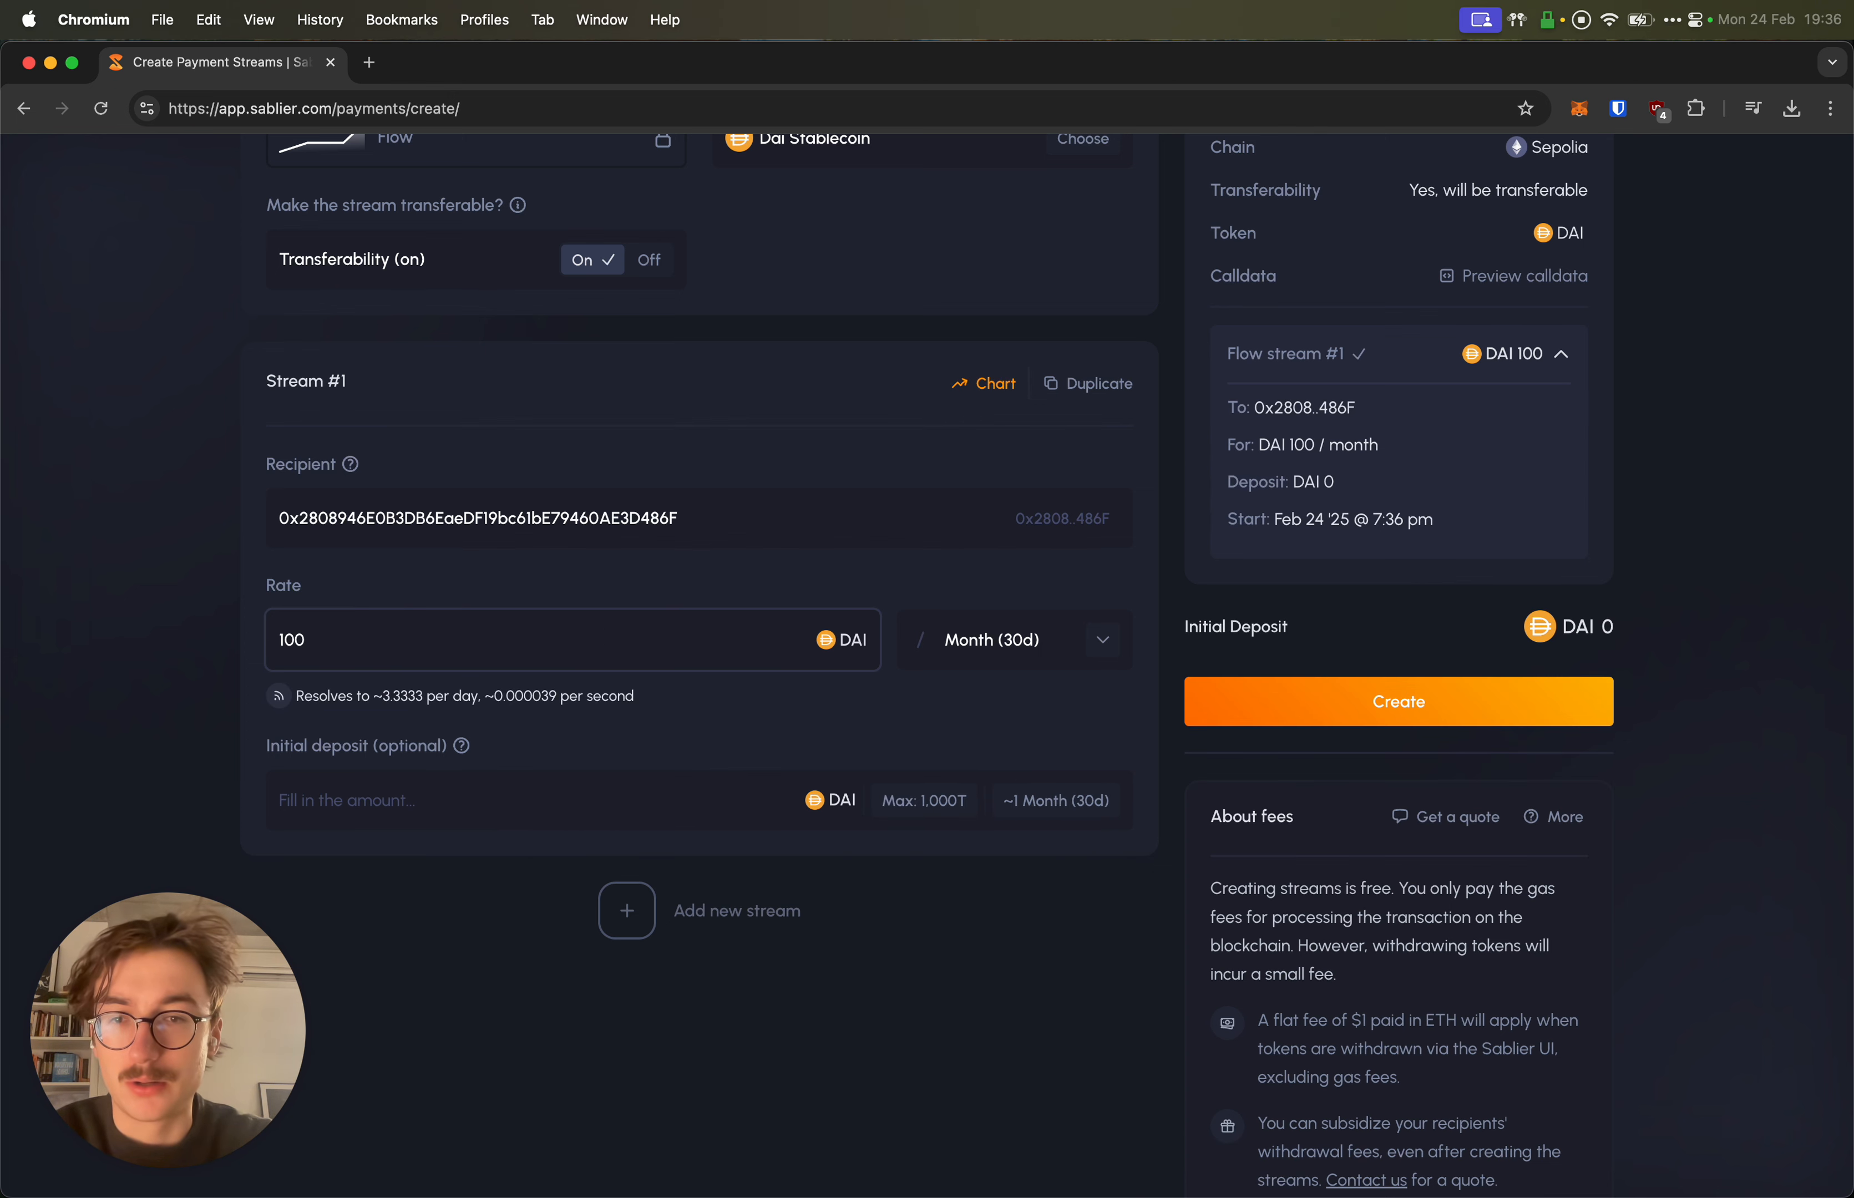
{"action": "type", "text": "0"}
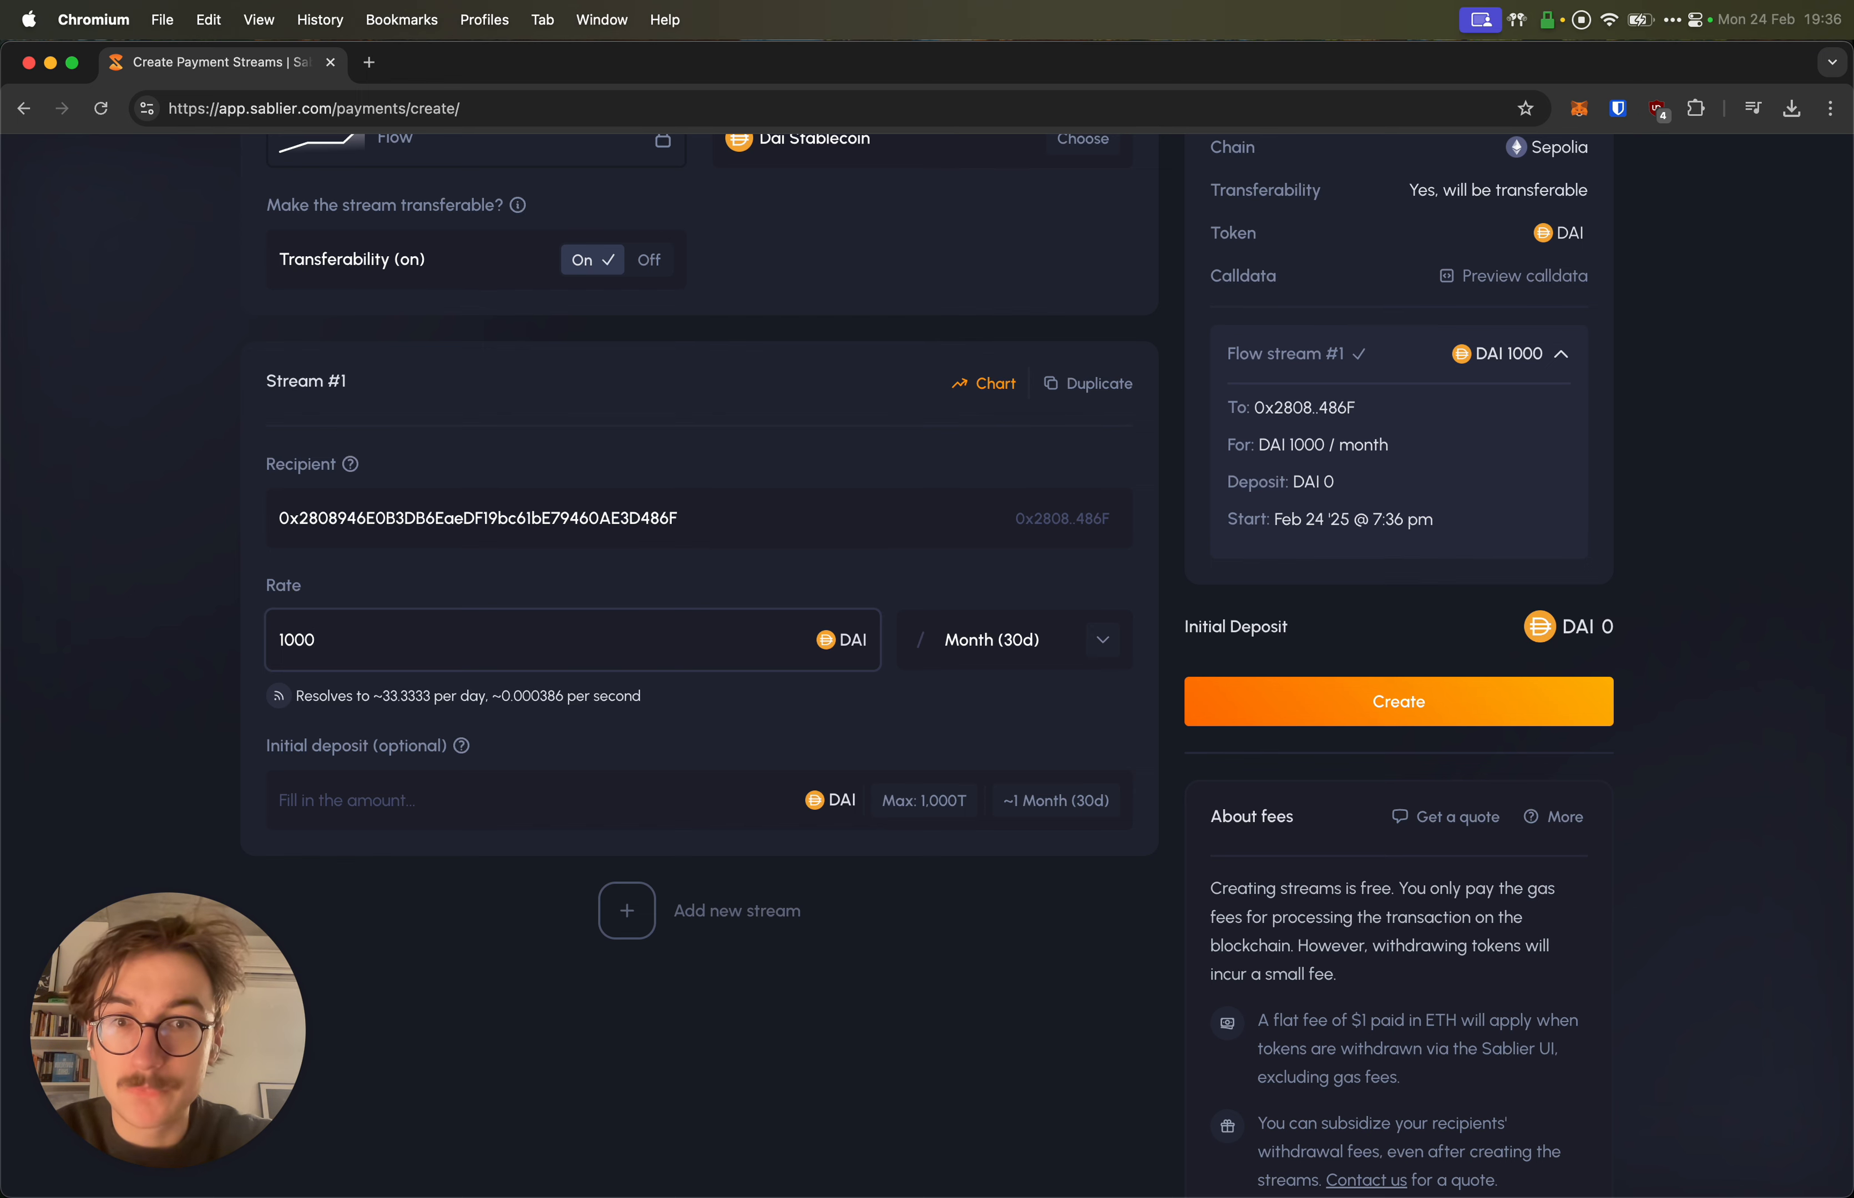
{"action": "left_click", "coordinate": [1095, 640]}
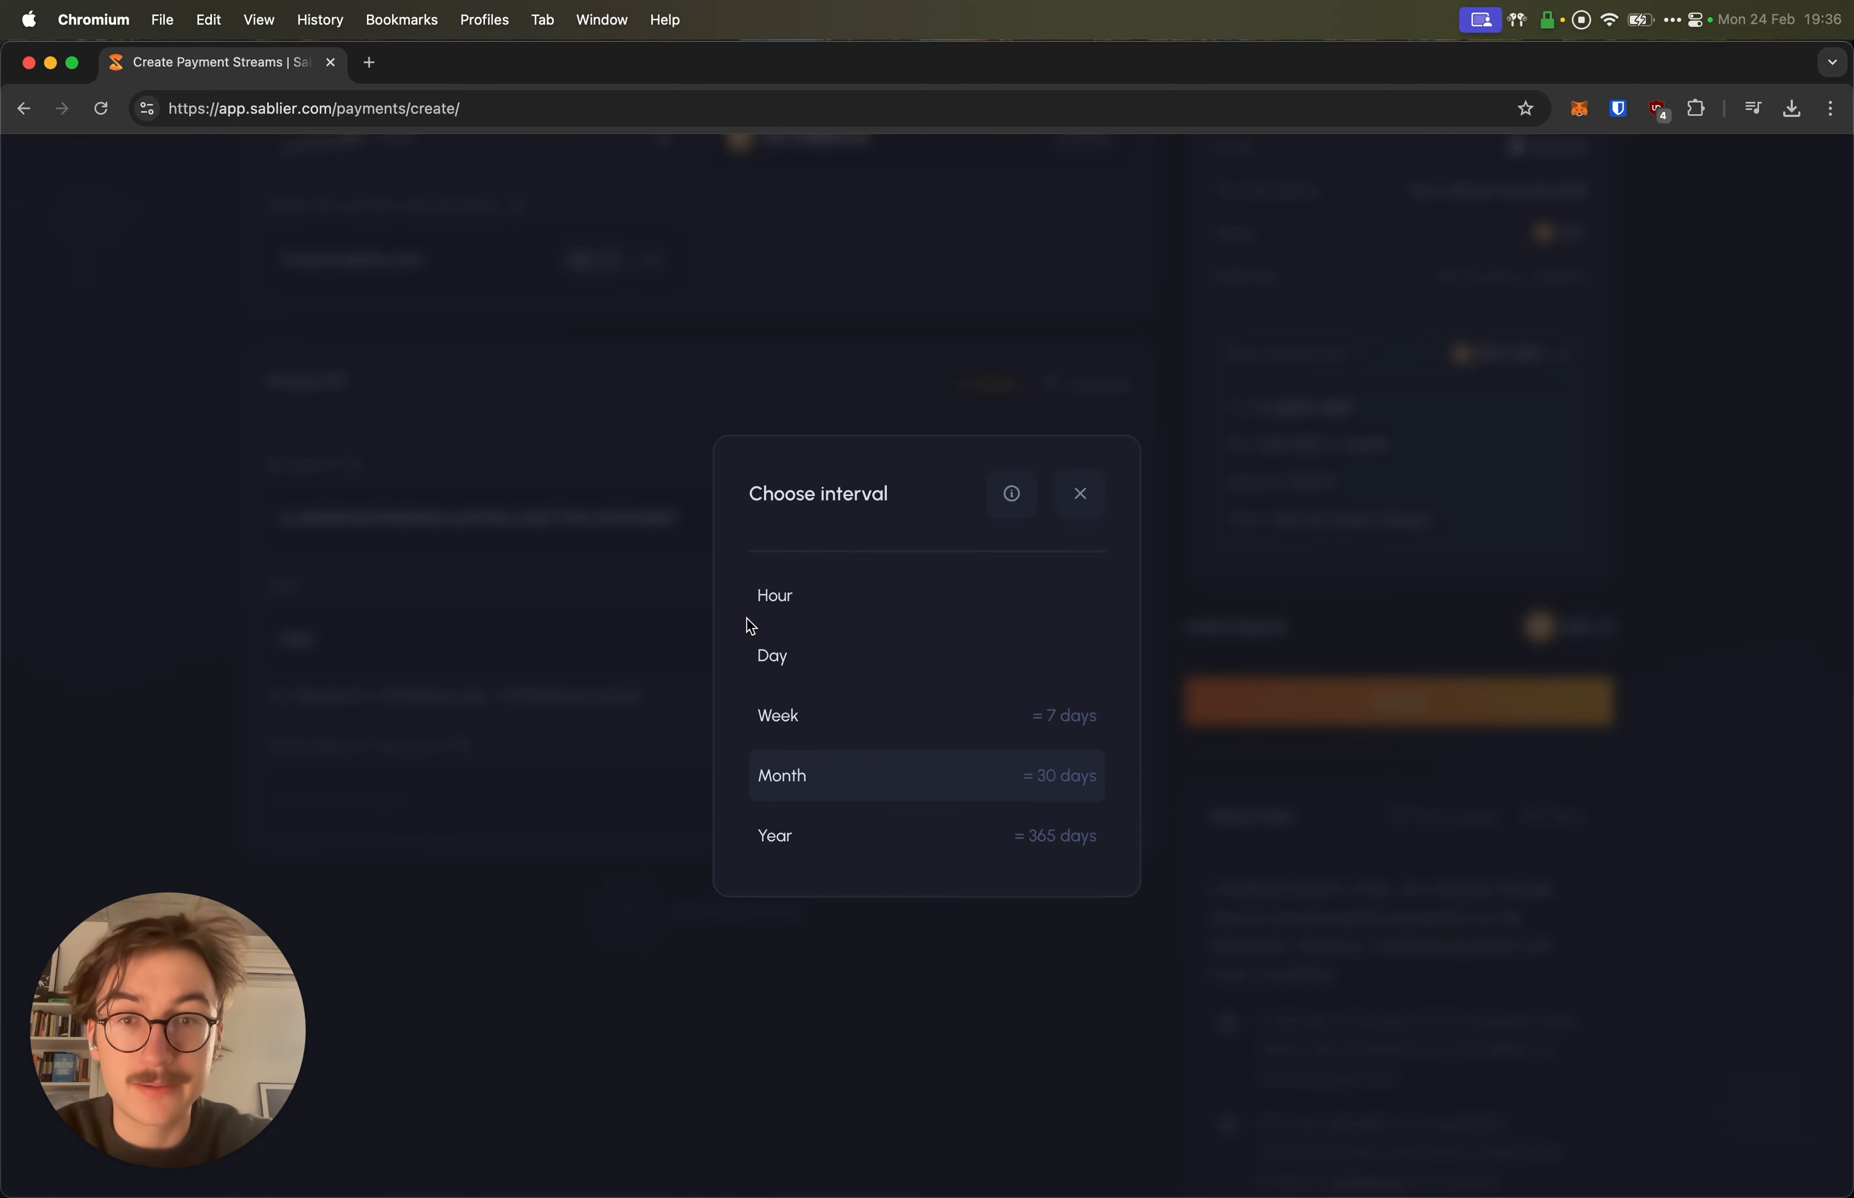
{"action": "left_click", "coordinate": [633, 604]}
Step: Enter an initial deposit of 10 DAI
{"action": "scroll", "coordinate": [598, 658], "scroll_direction": "down", "scroll_amount": 2}
{"action": "left_click", "coordinate": [594, 700]}
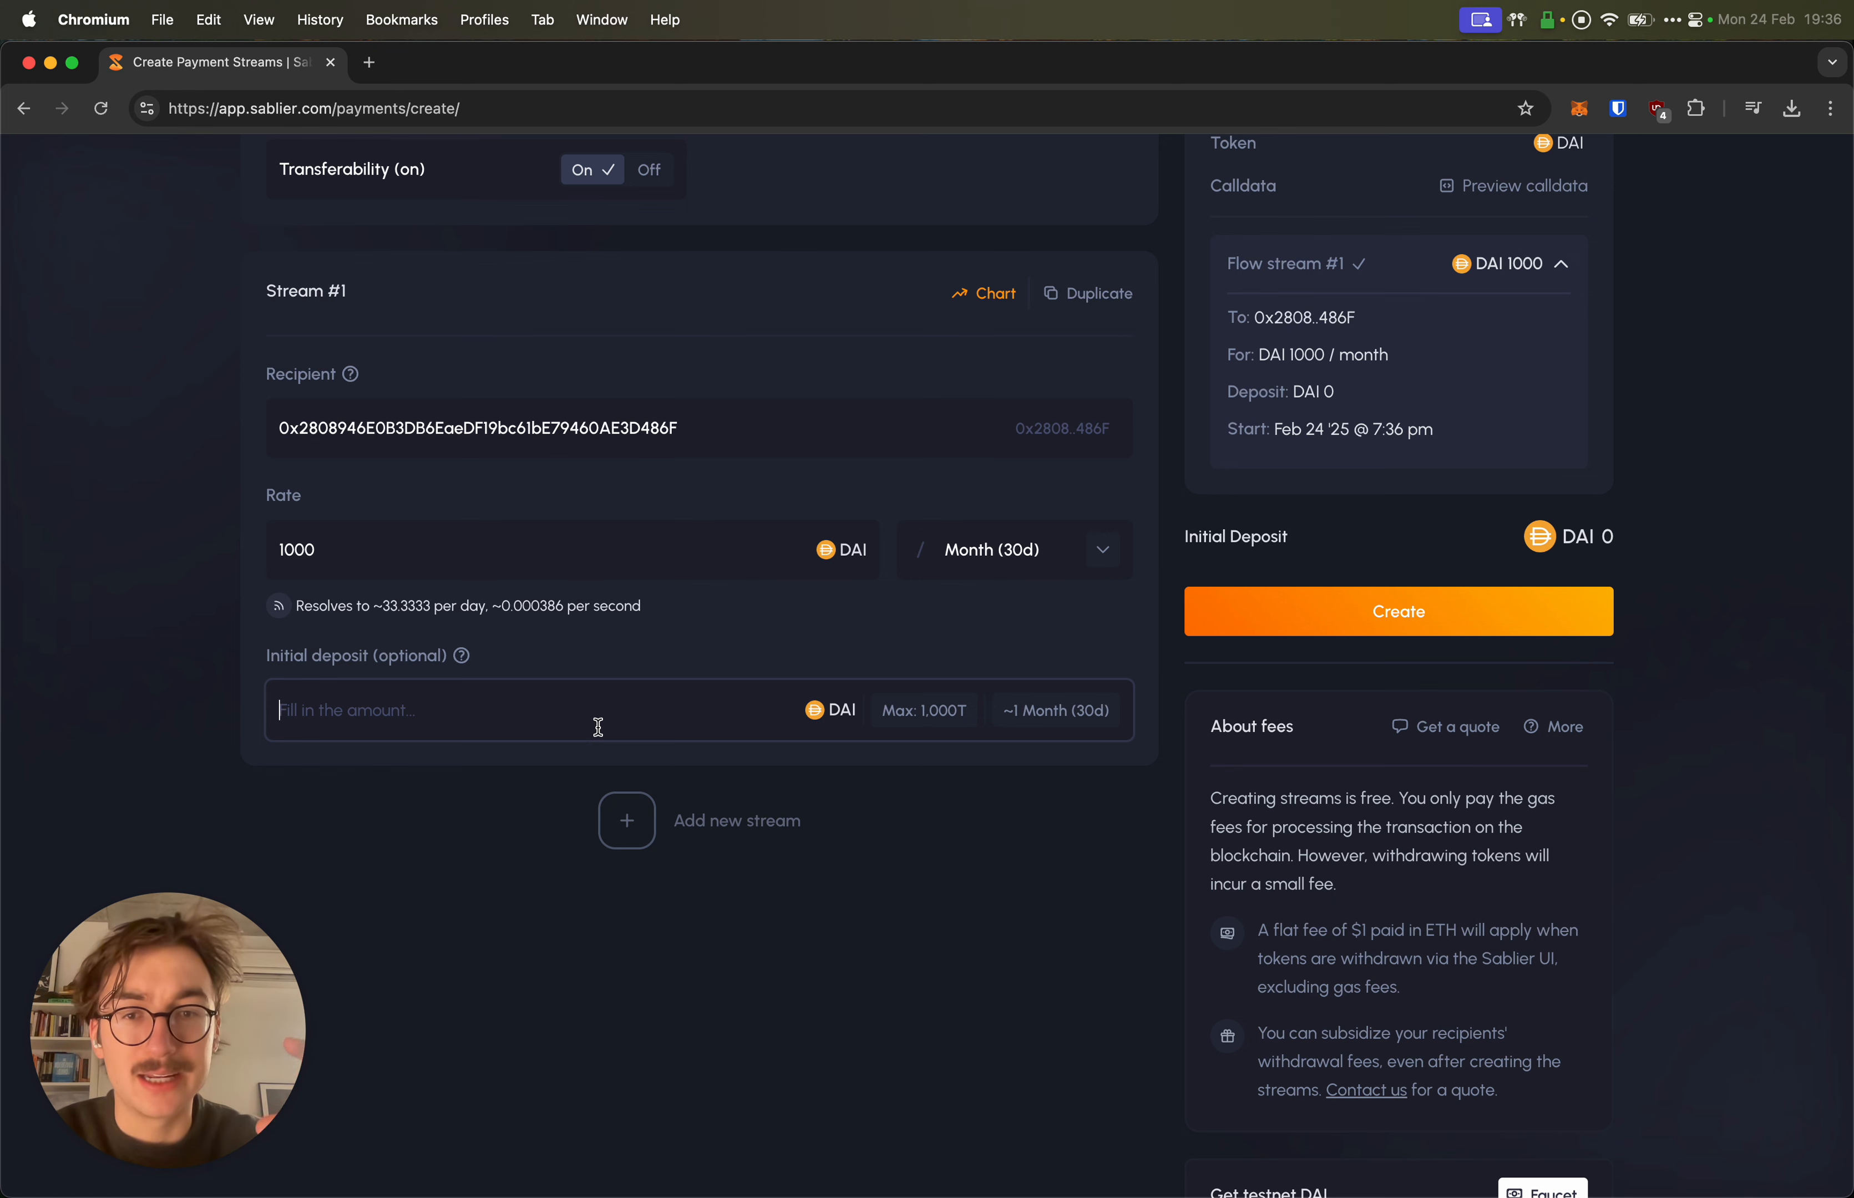
{"action": "type", "text": "100"}
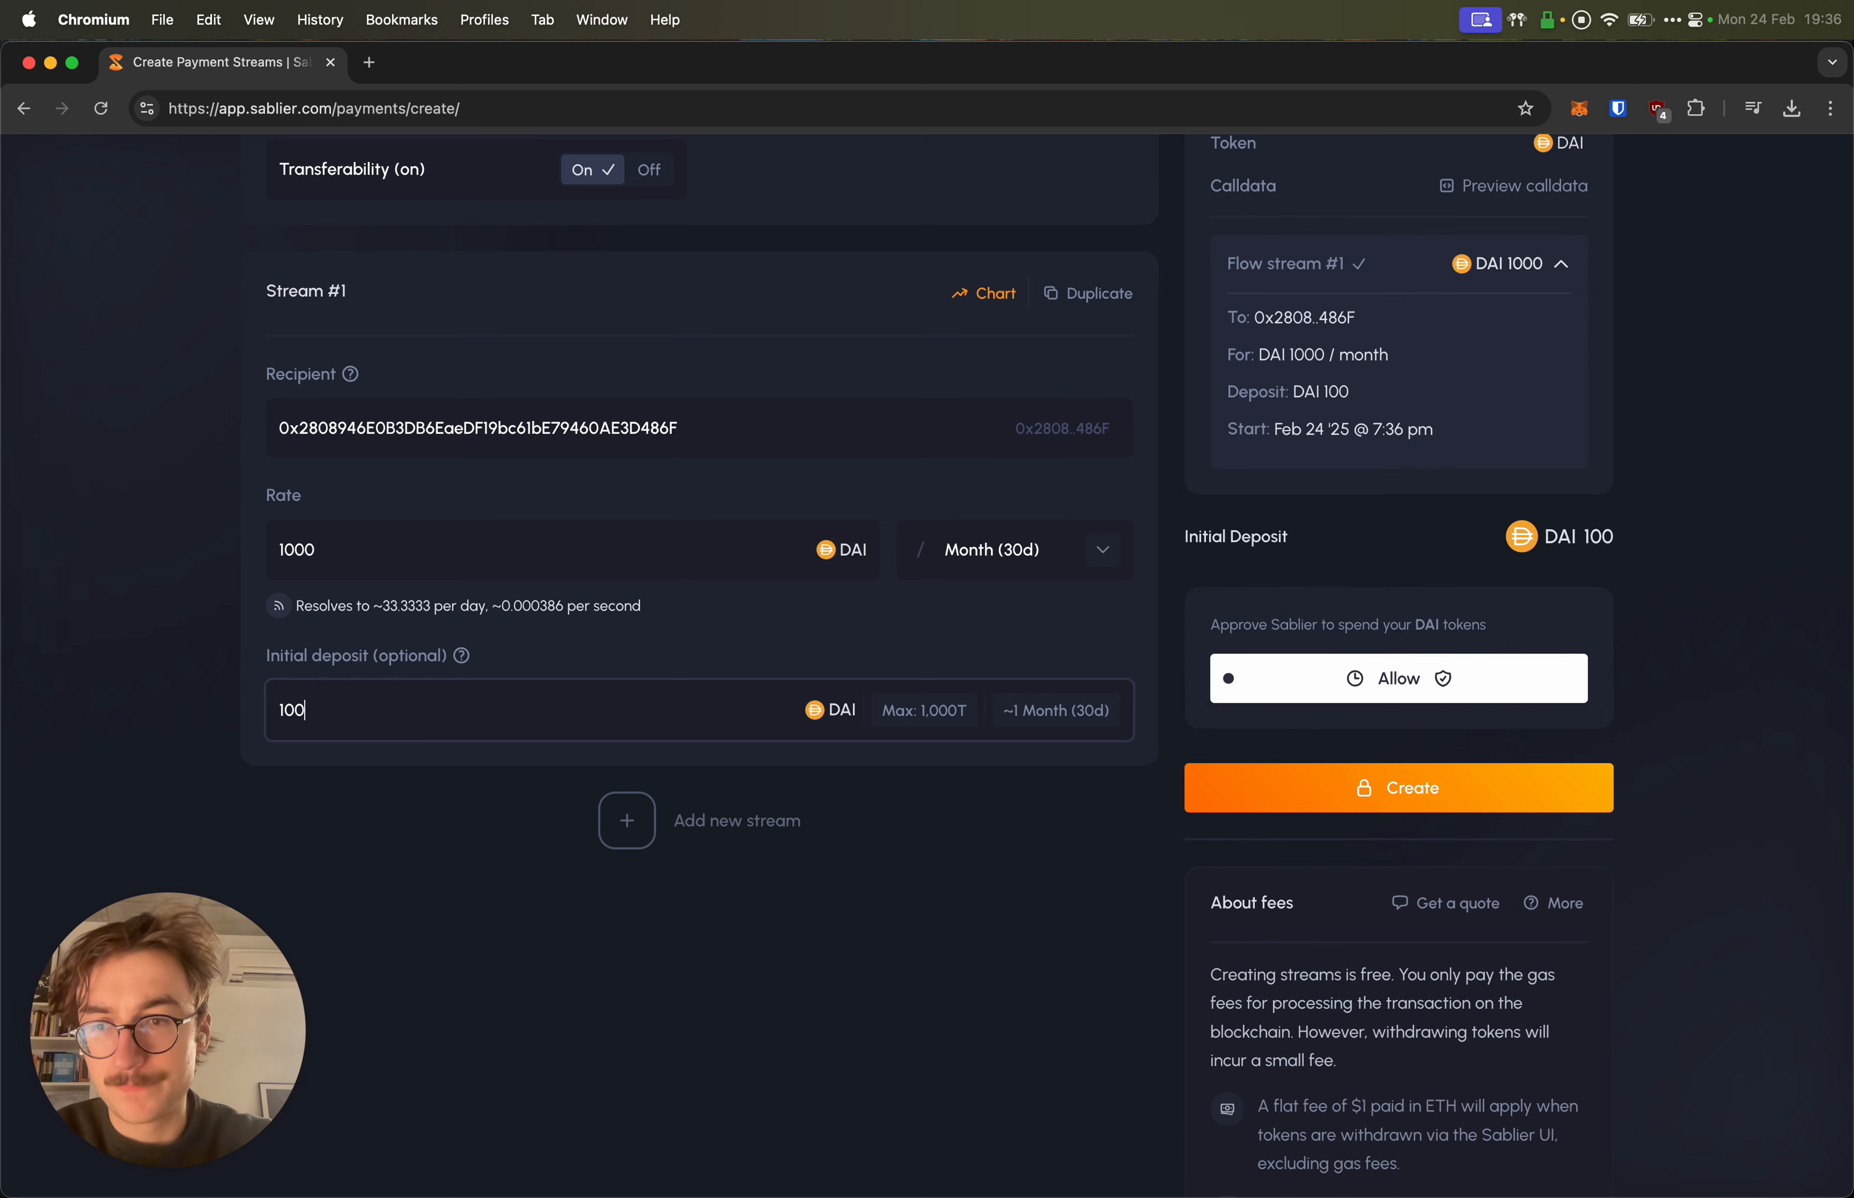
{"action": "key", "text": "BackSpace"}
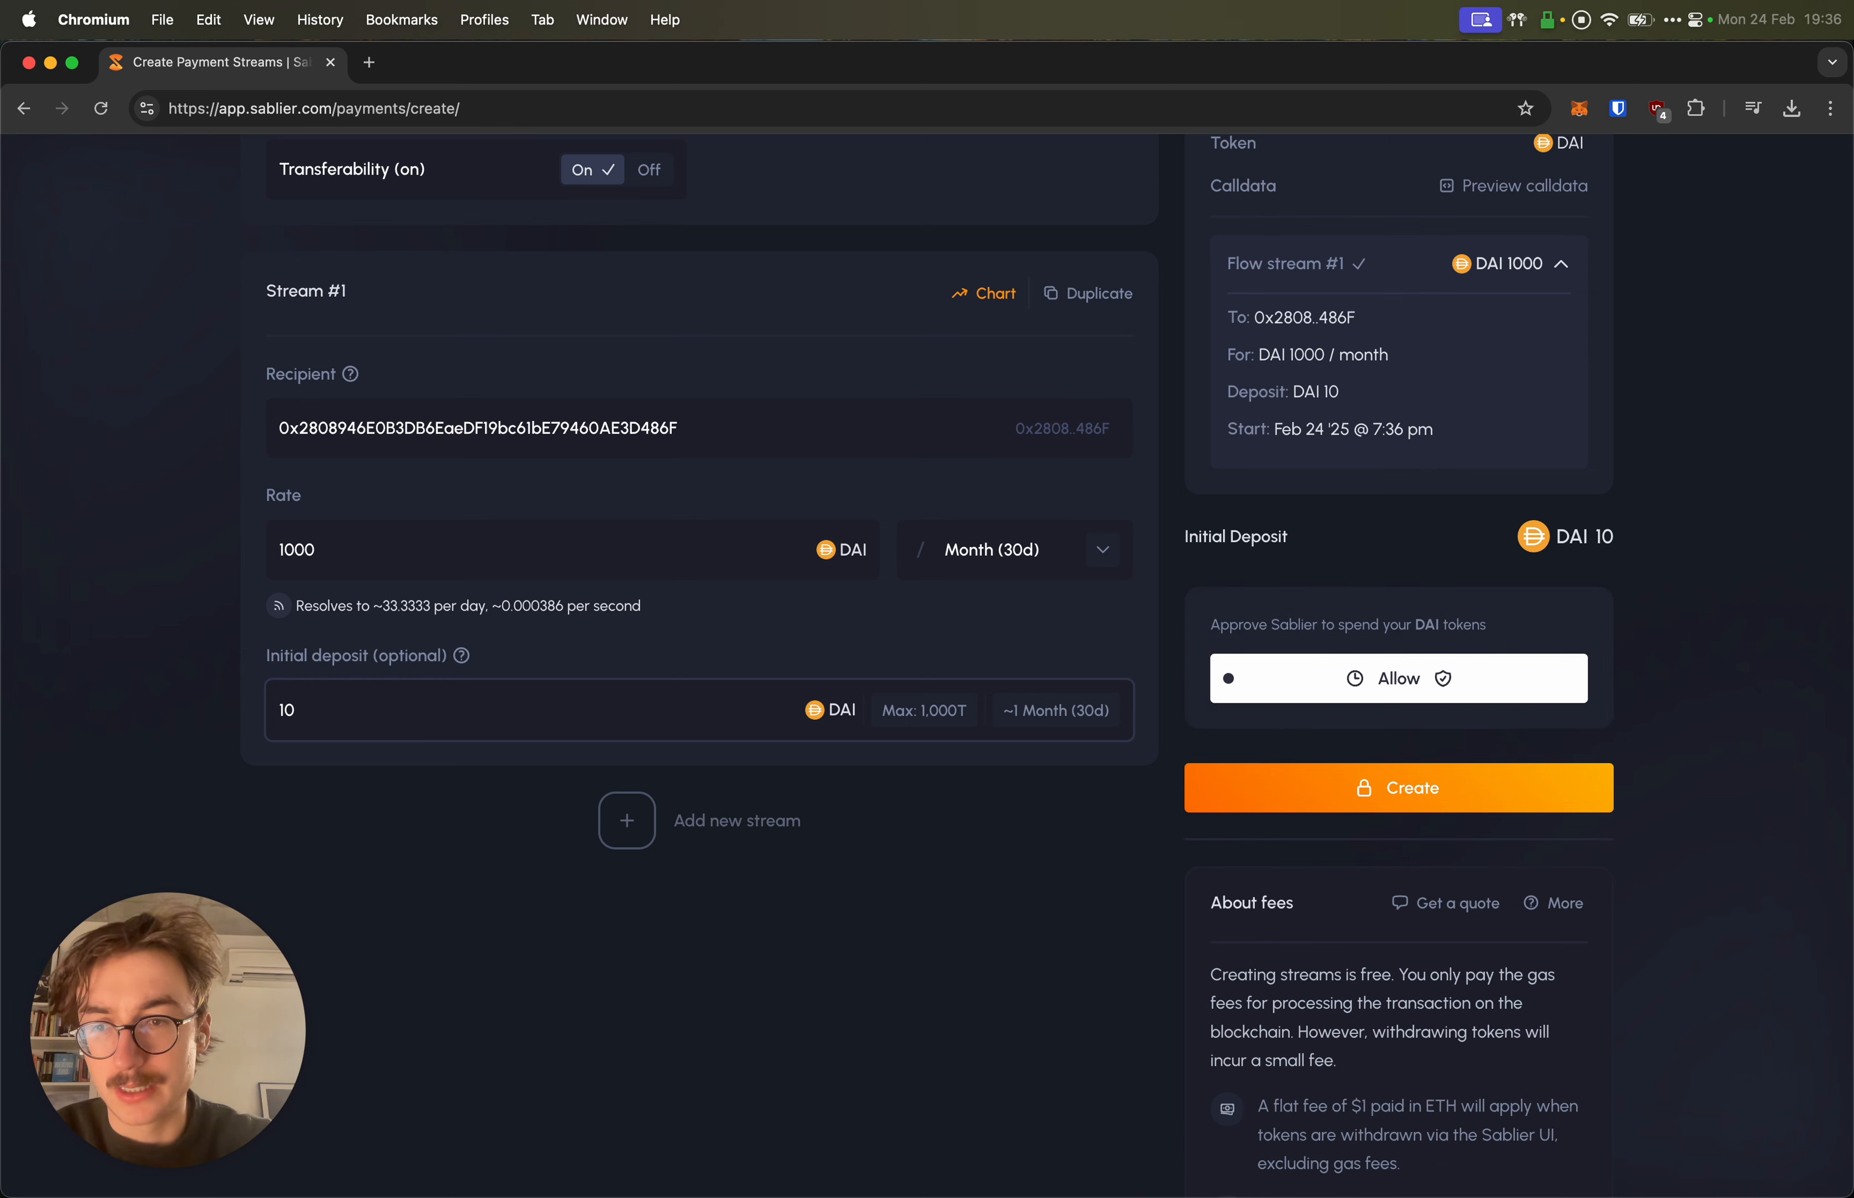
{"action": "left_click", "coordinate": [195, 640]}
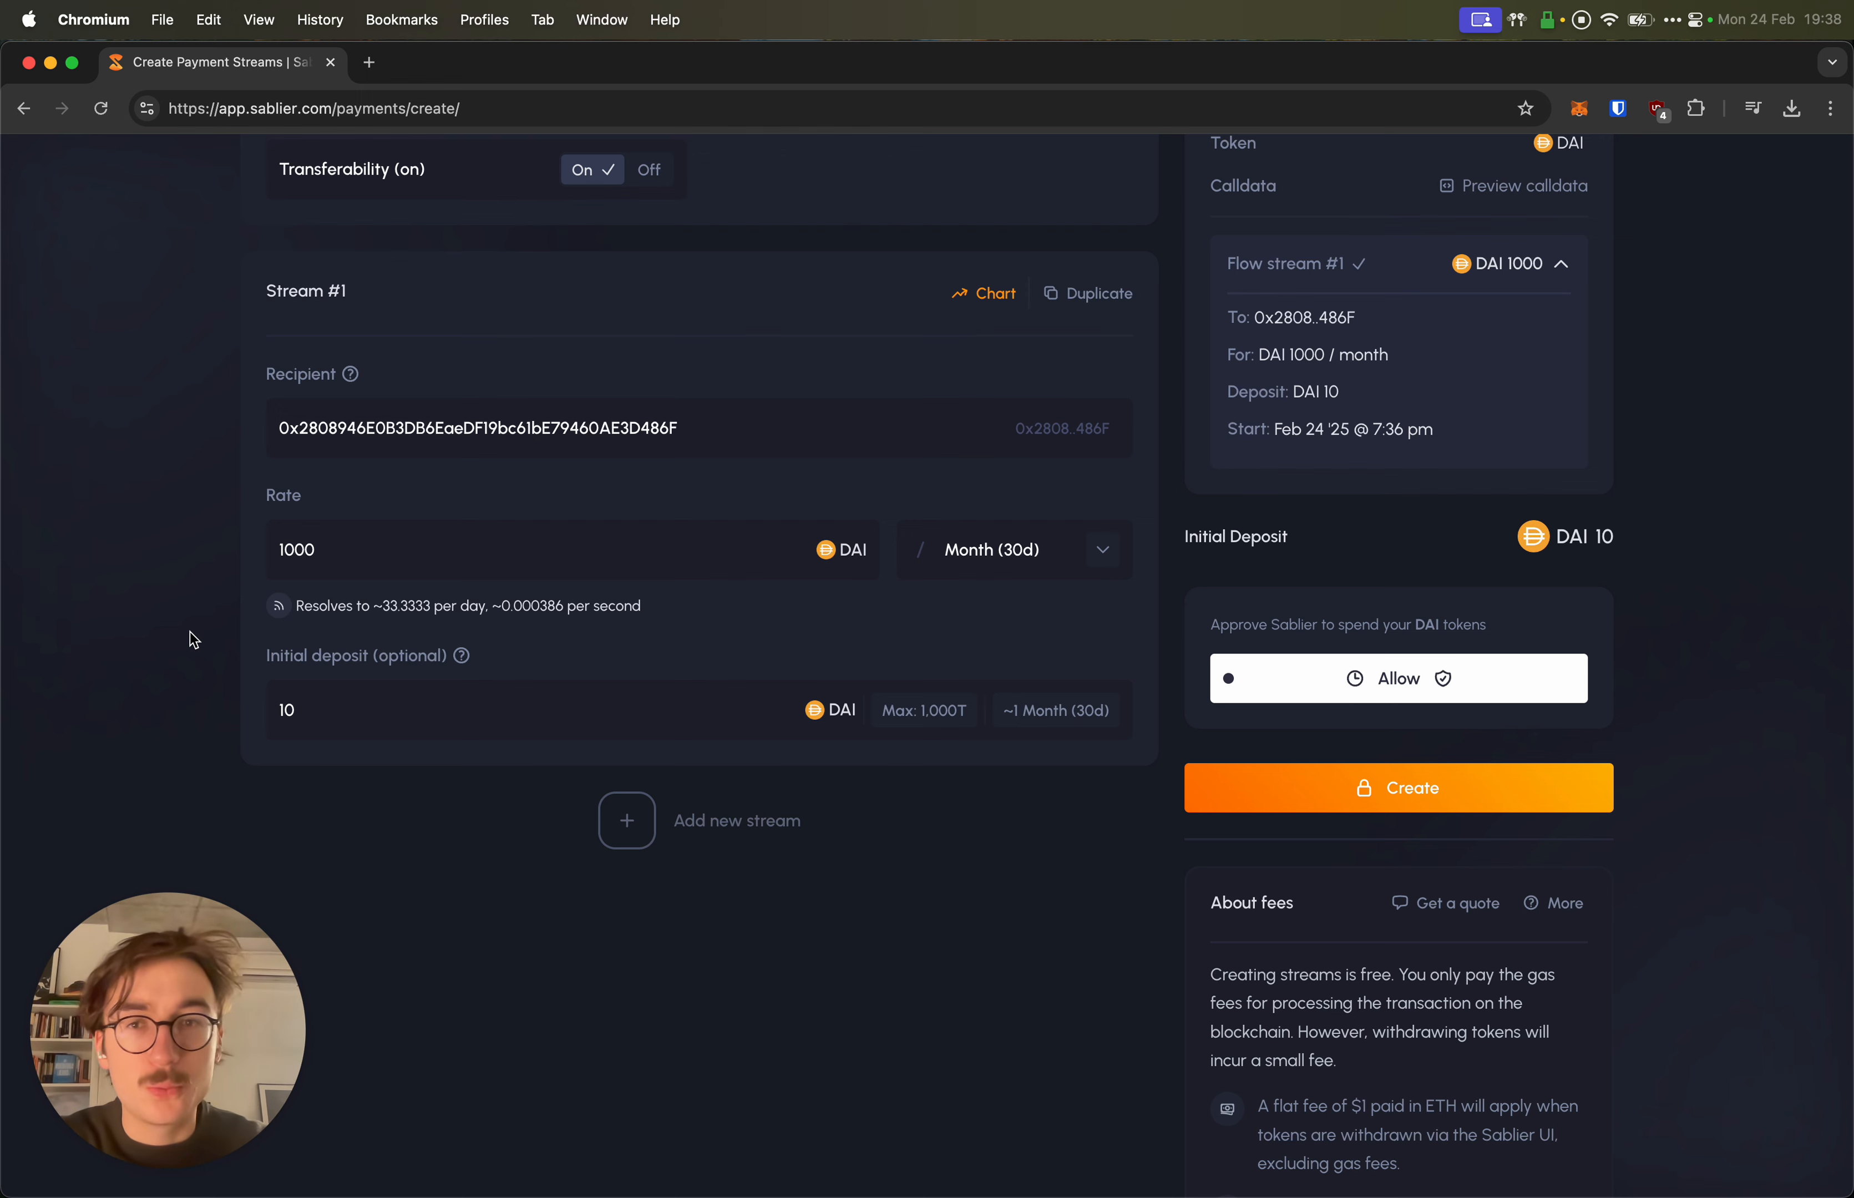
{"action": "left_click", "coordinate": [267, 701]}
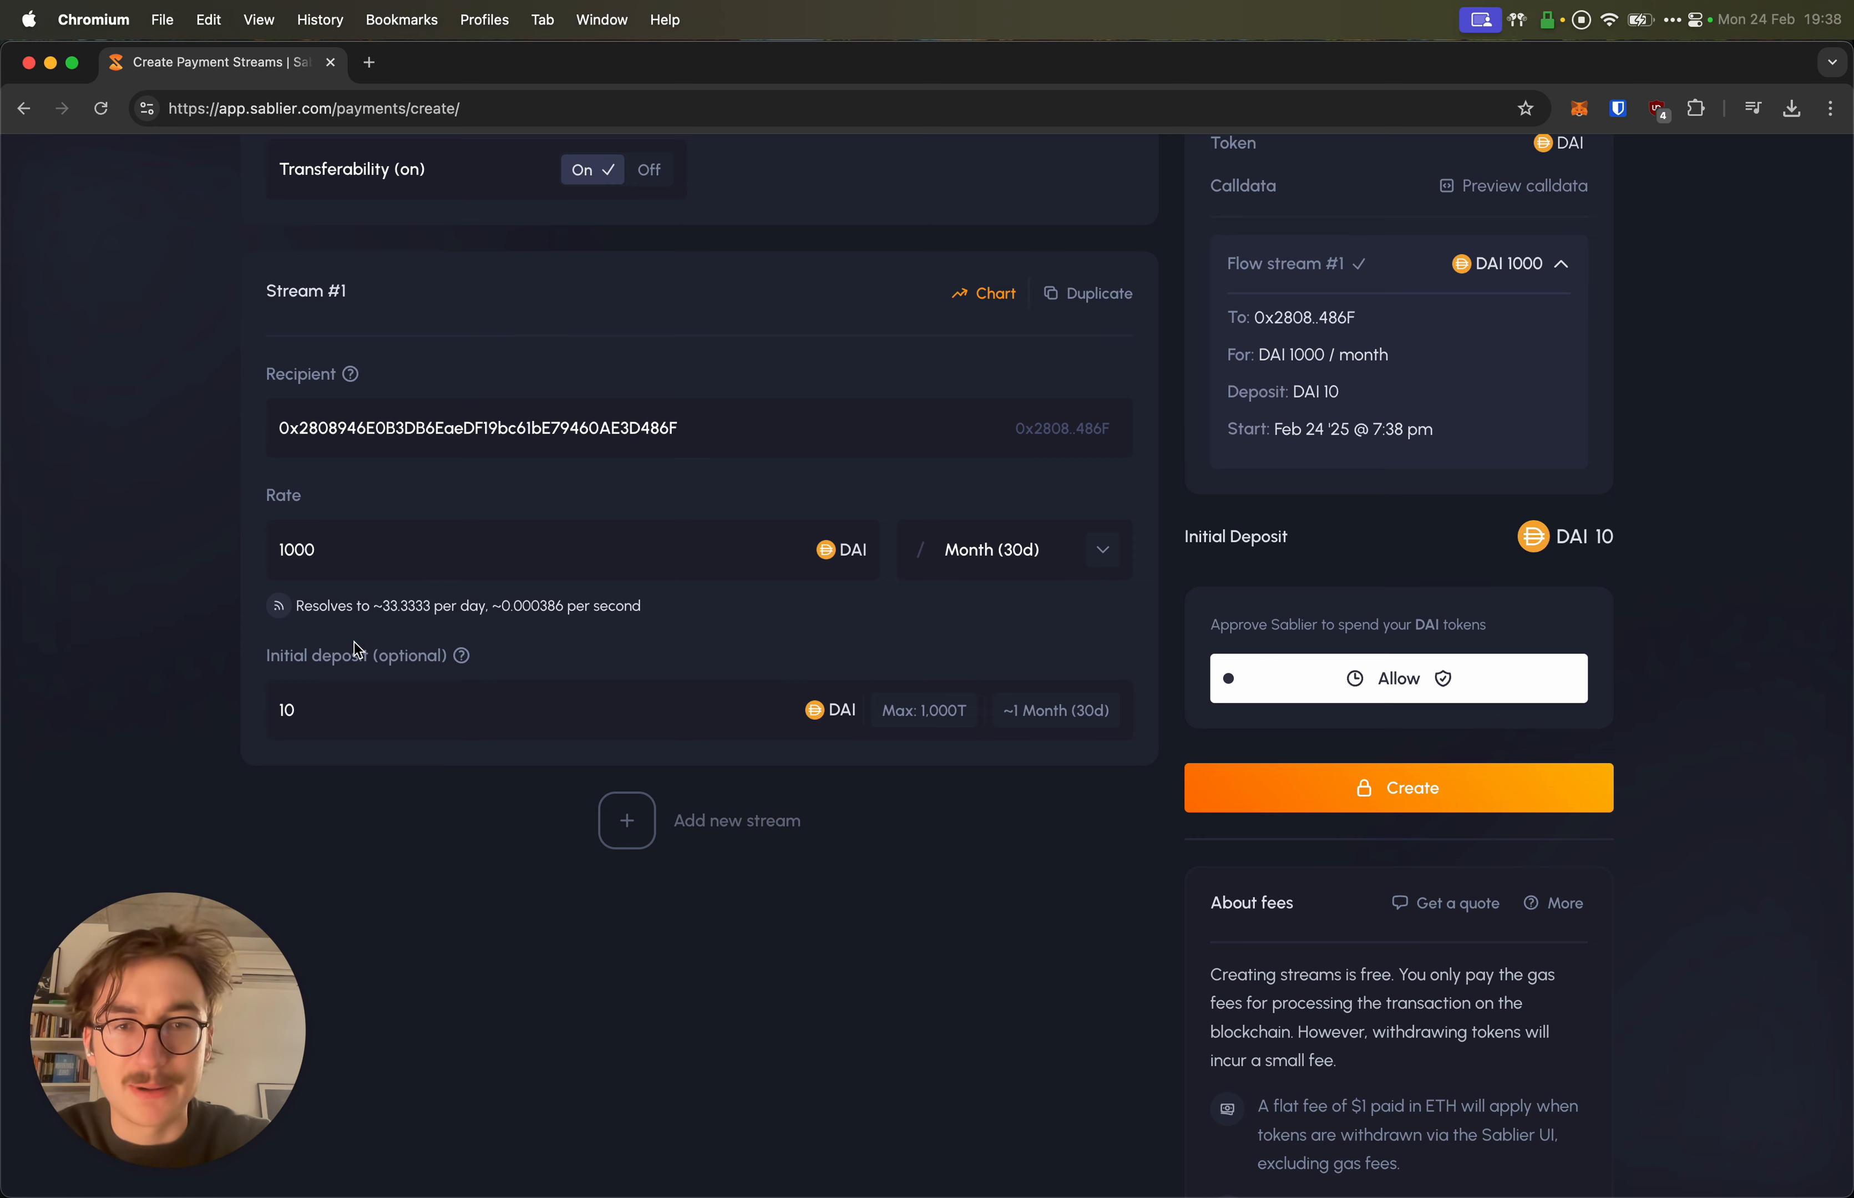
{"action": "scroll", "coordinate": [257, 655], "scroll_direction": "up", "scroll_amount": 3}
{"action": "scroll", "coordinate": [360, 659], "scroll_direction": "down", "scroll_amount": 2}
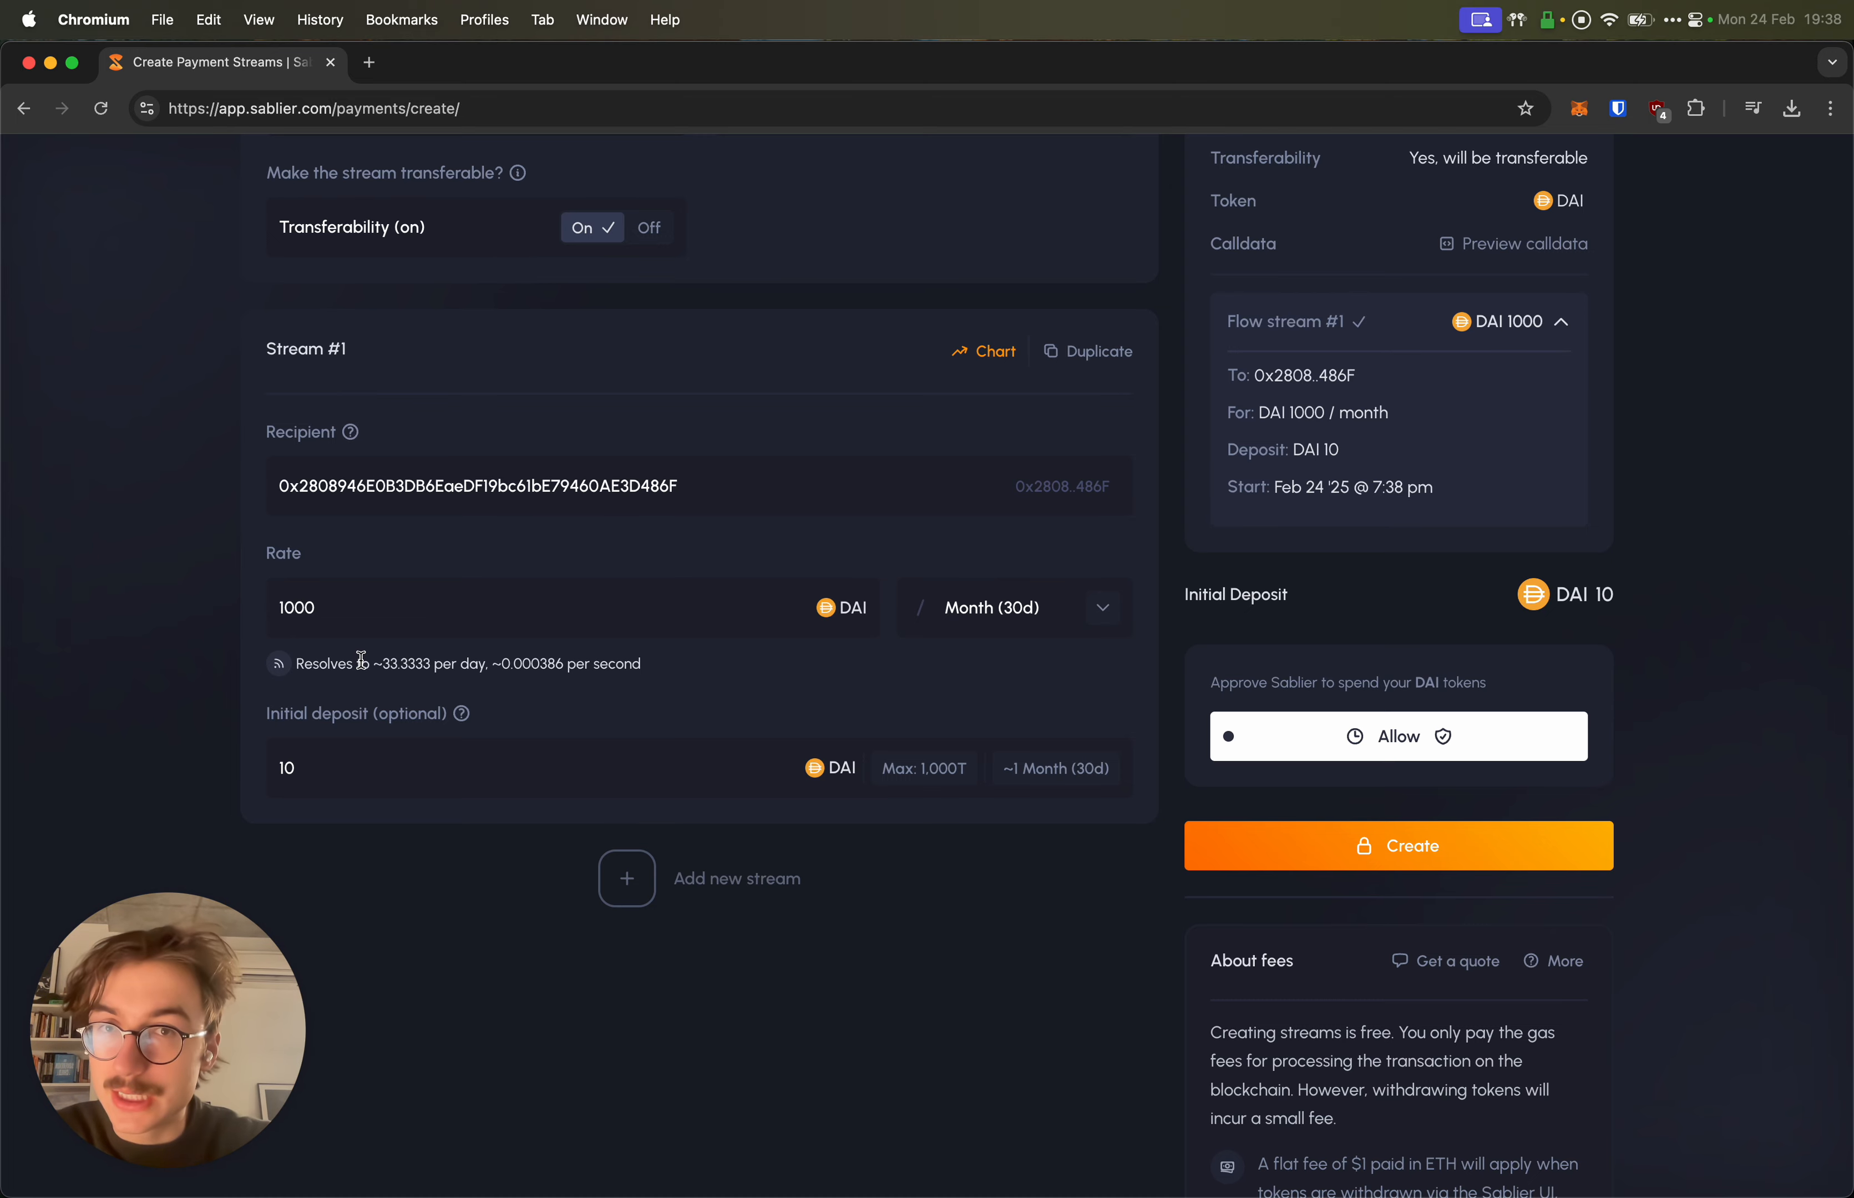
{"action": "left_click", "coordinate": [1076, 351]}
{"action": "scroll", "coordinate": [1028, 471], "scroll_direction": "down", "scroll_amount": 5}
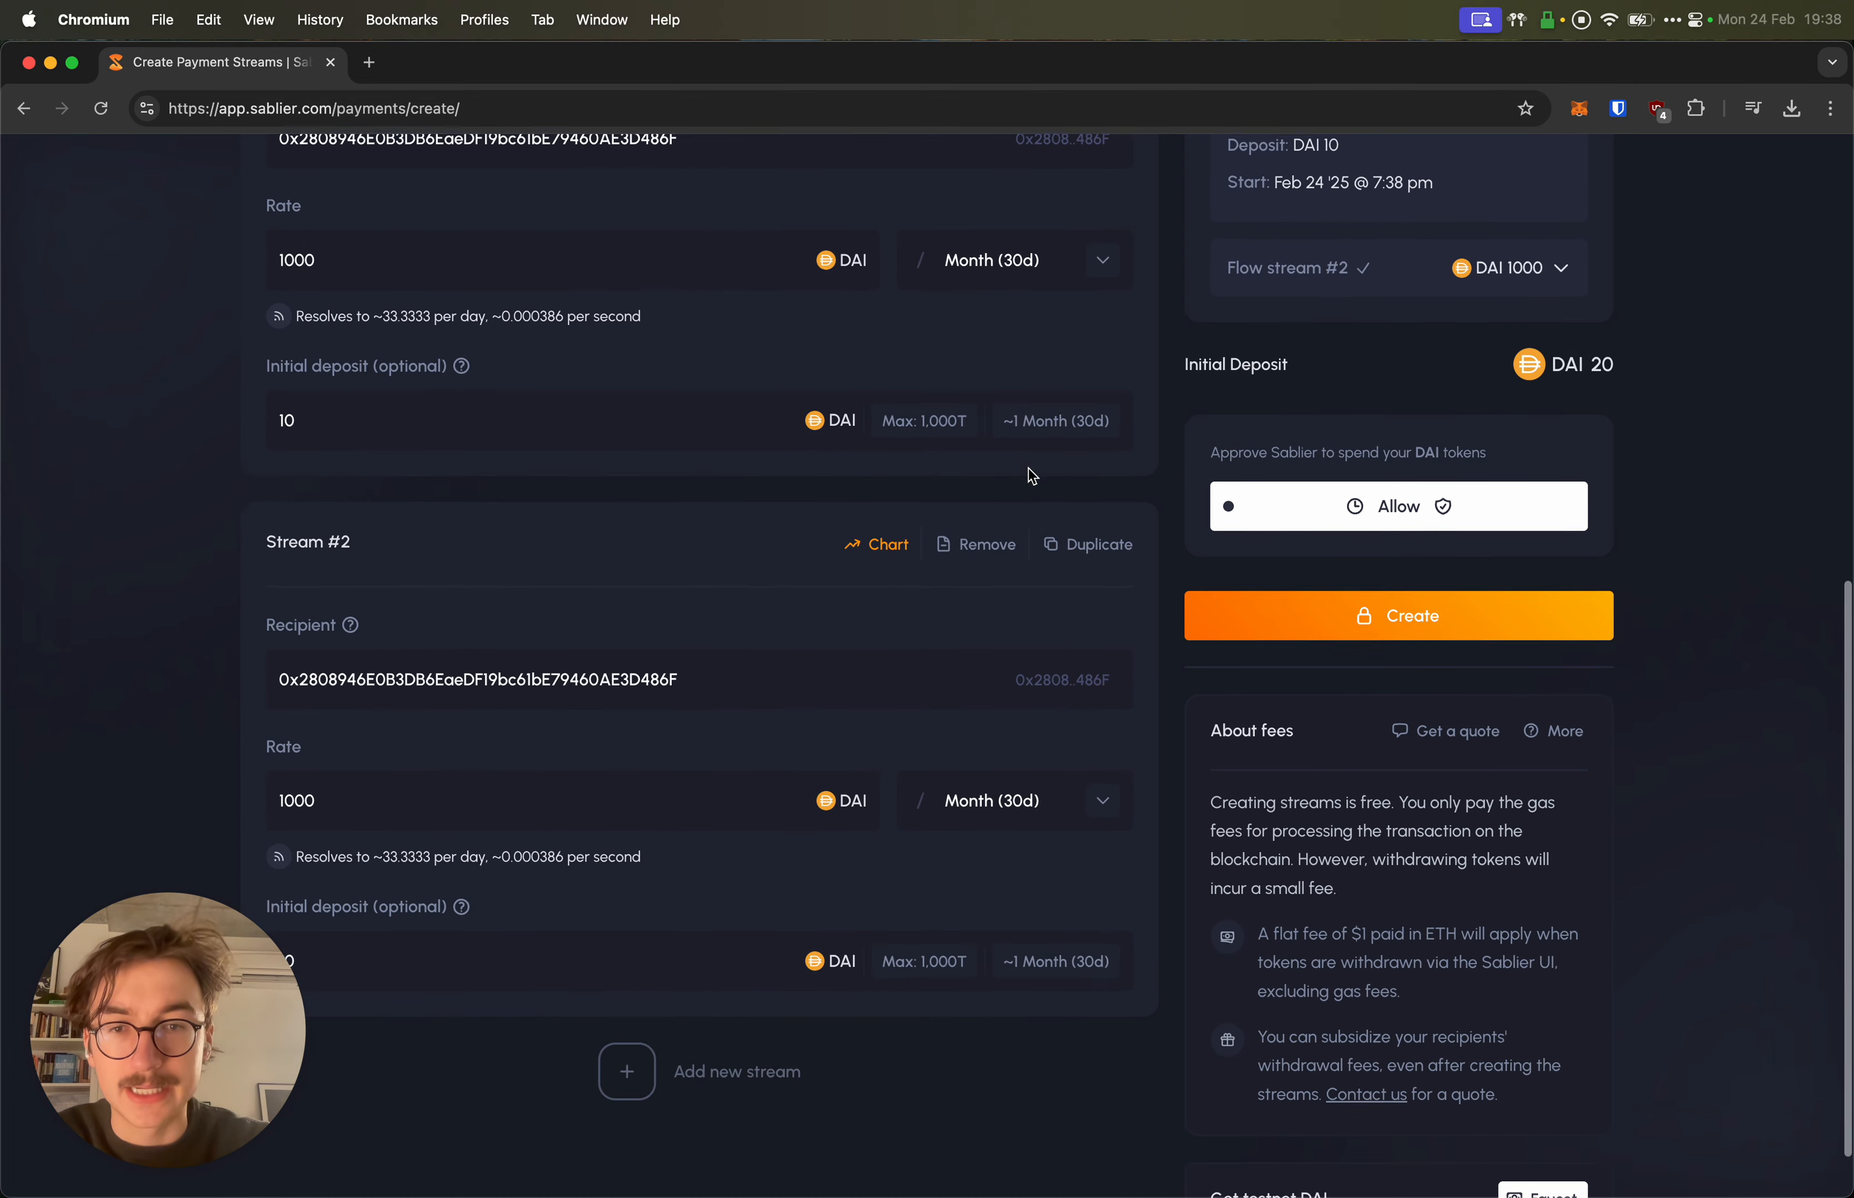
{"action": "double_click", "coordinate": [529, 625]}
{"action": "key", "text": "BackSpace"}
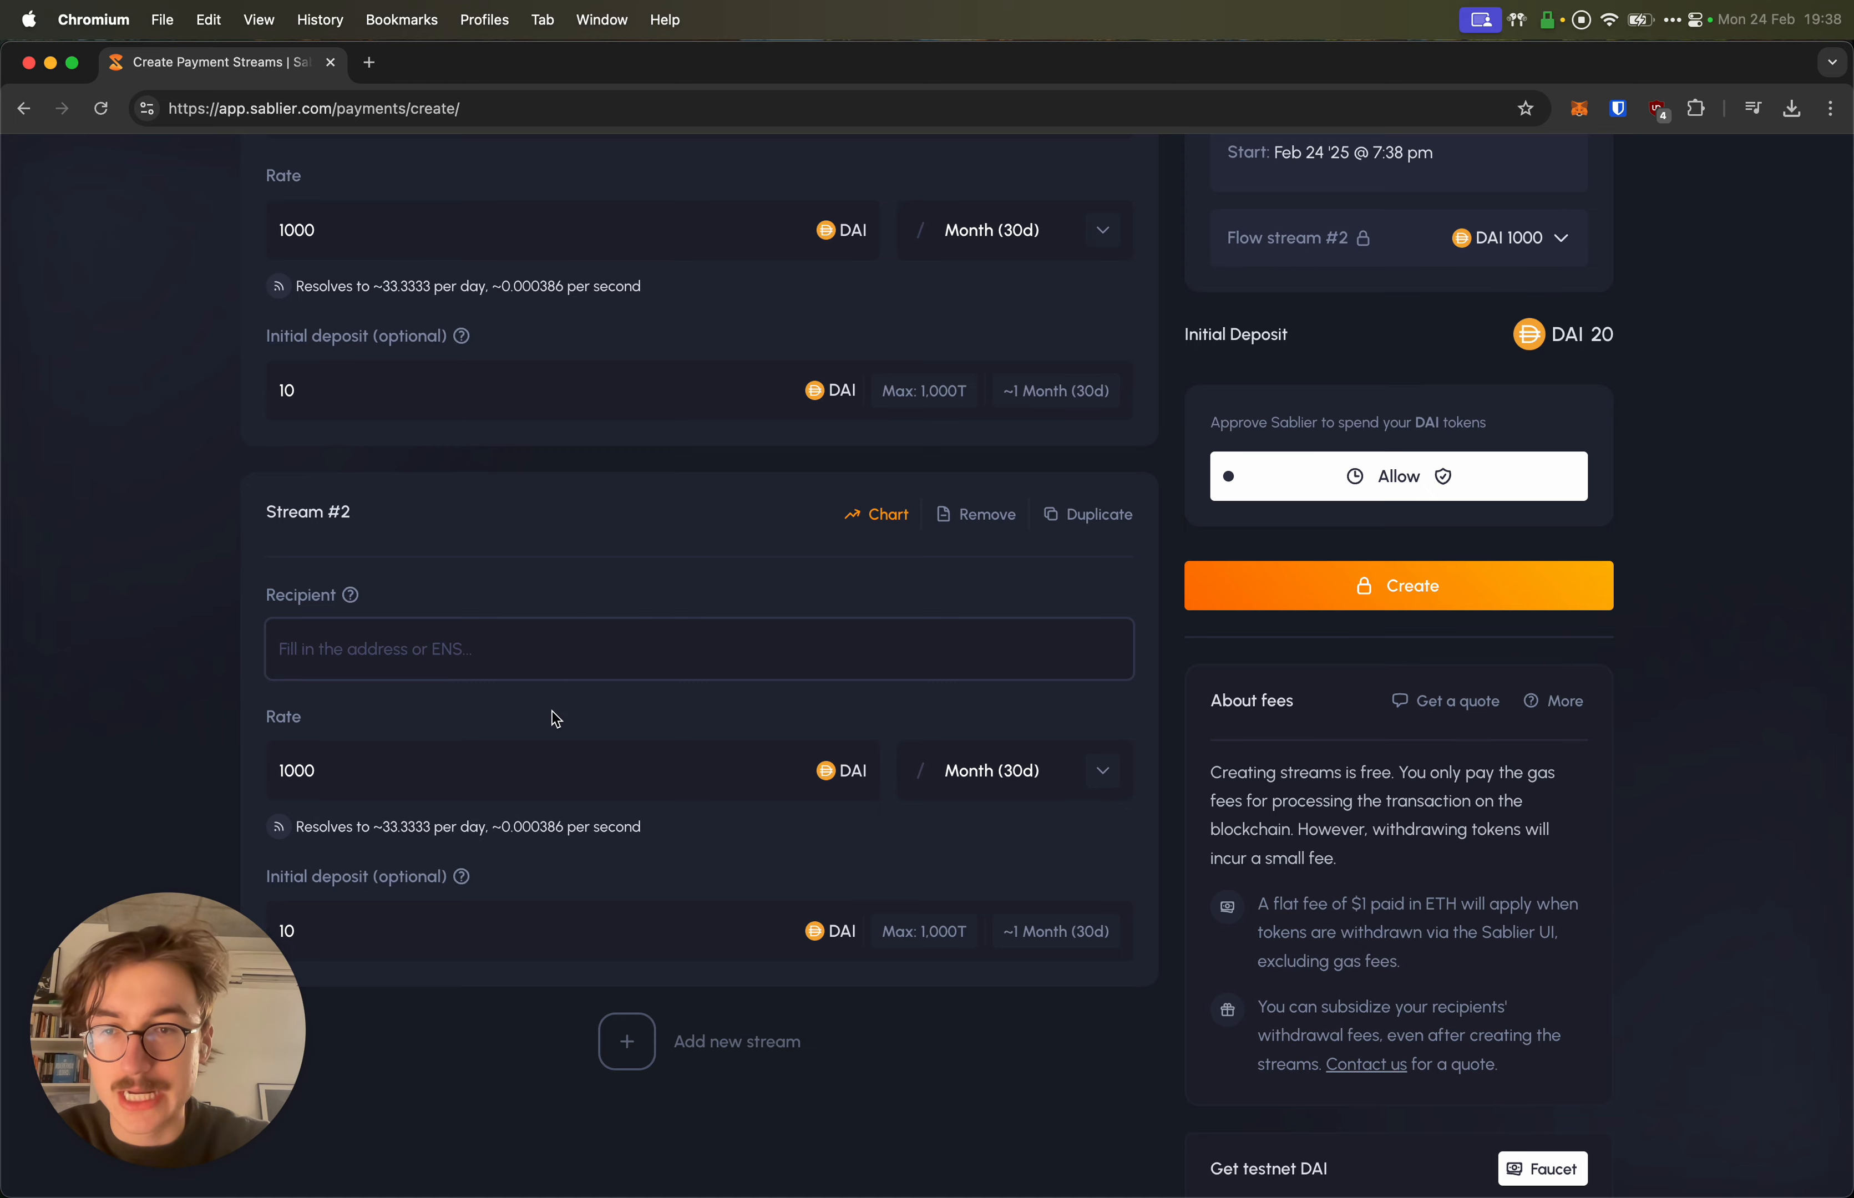
{"action": "scroll", "coordinate": [555, 719], "scroll_direction": "down", "scroll_amount": 1}
{"action": "left_click", "coordinate": [517, 724]}
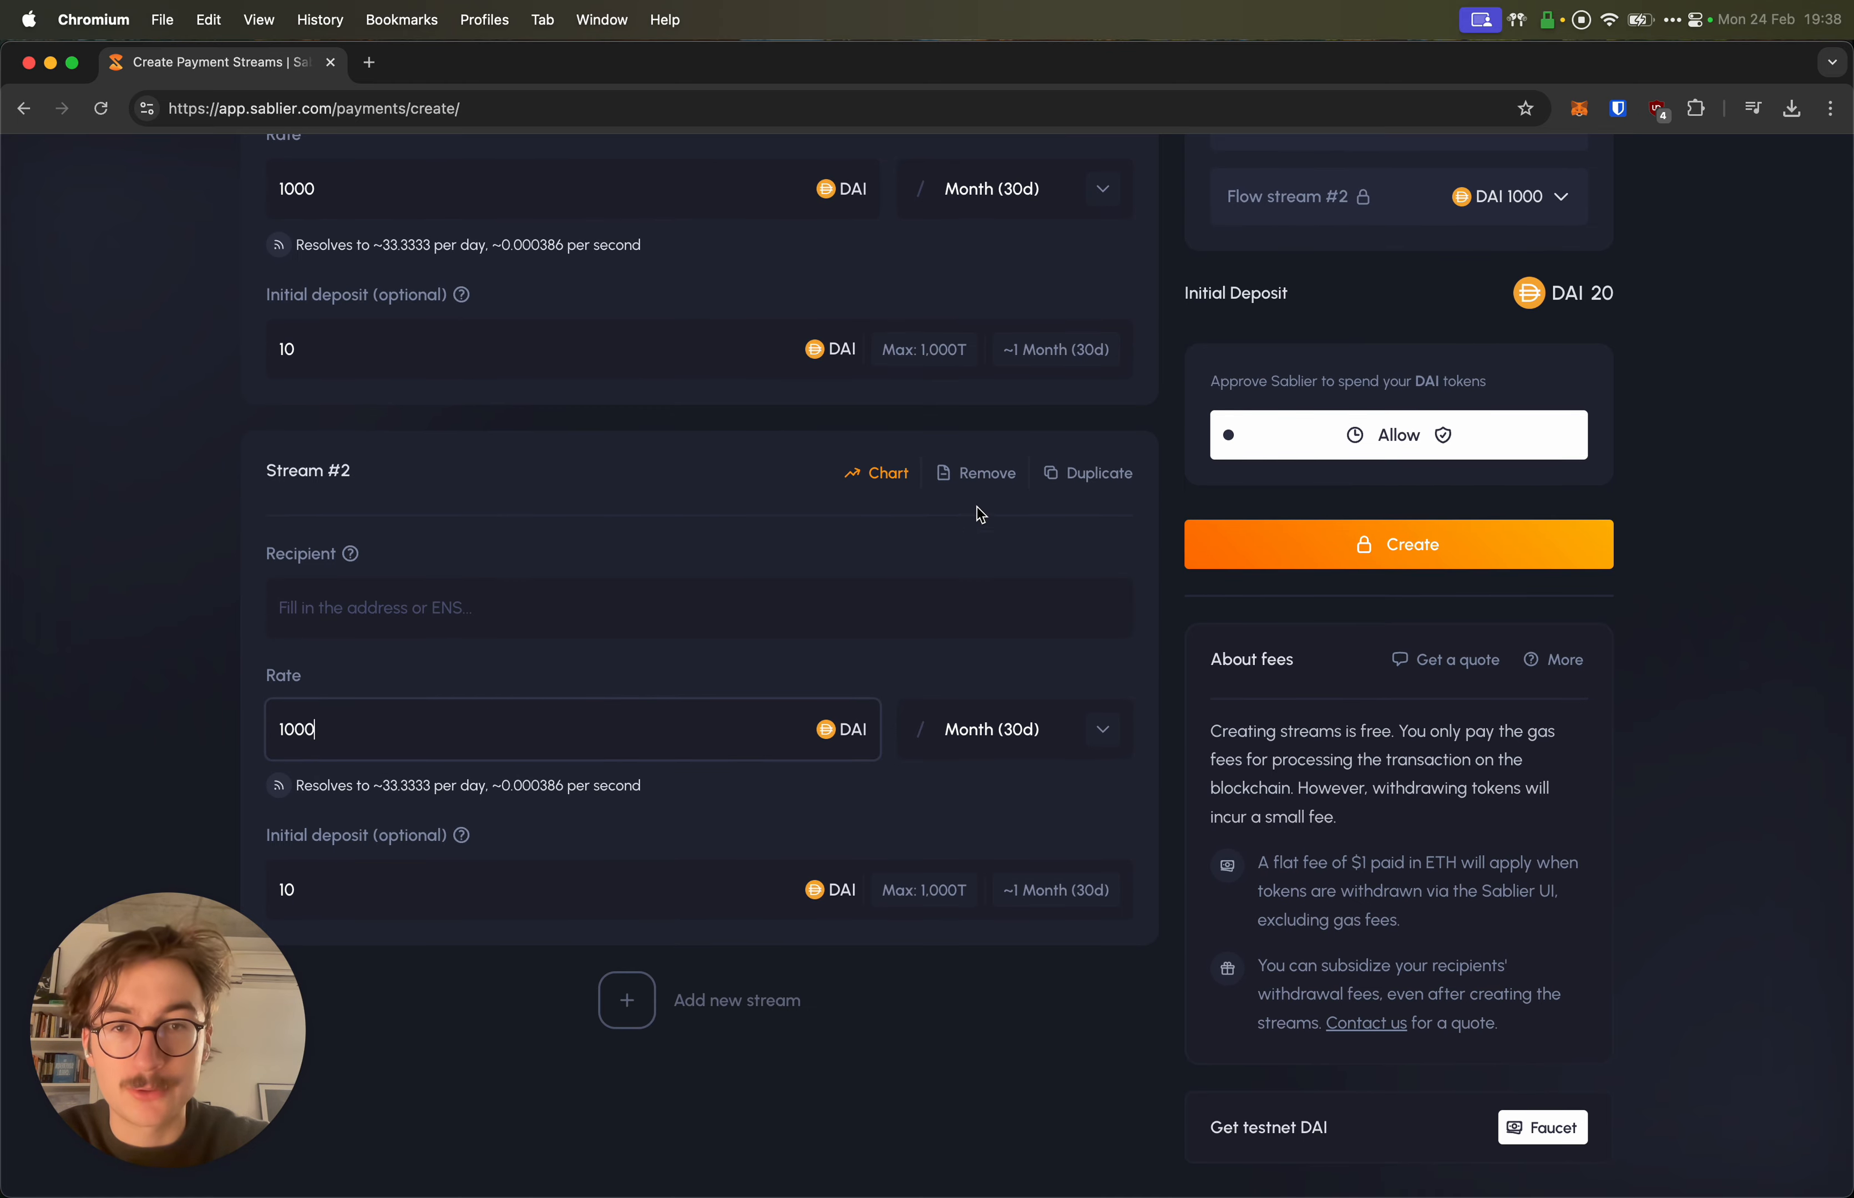
{"action": "left_click", "coordinate": [983, 473]}
{"action": "scroll", "coordinate": [715, 800], "scroll_direction": "down", "scroll_amount": 8}
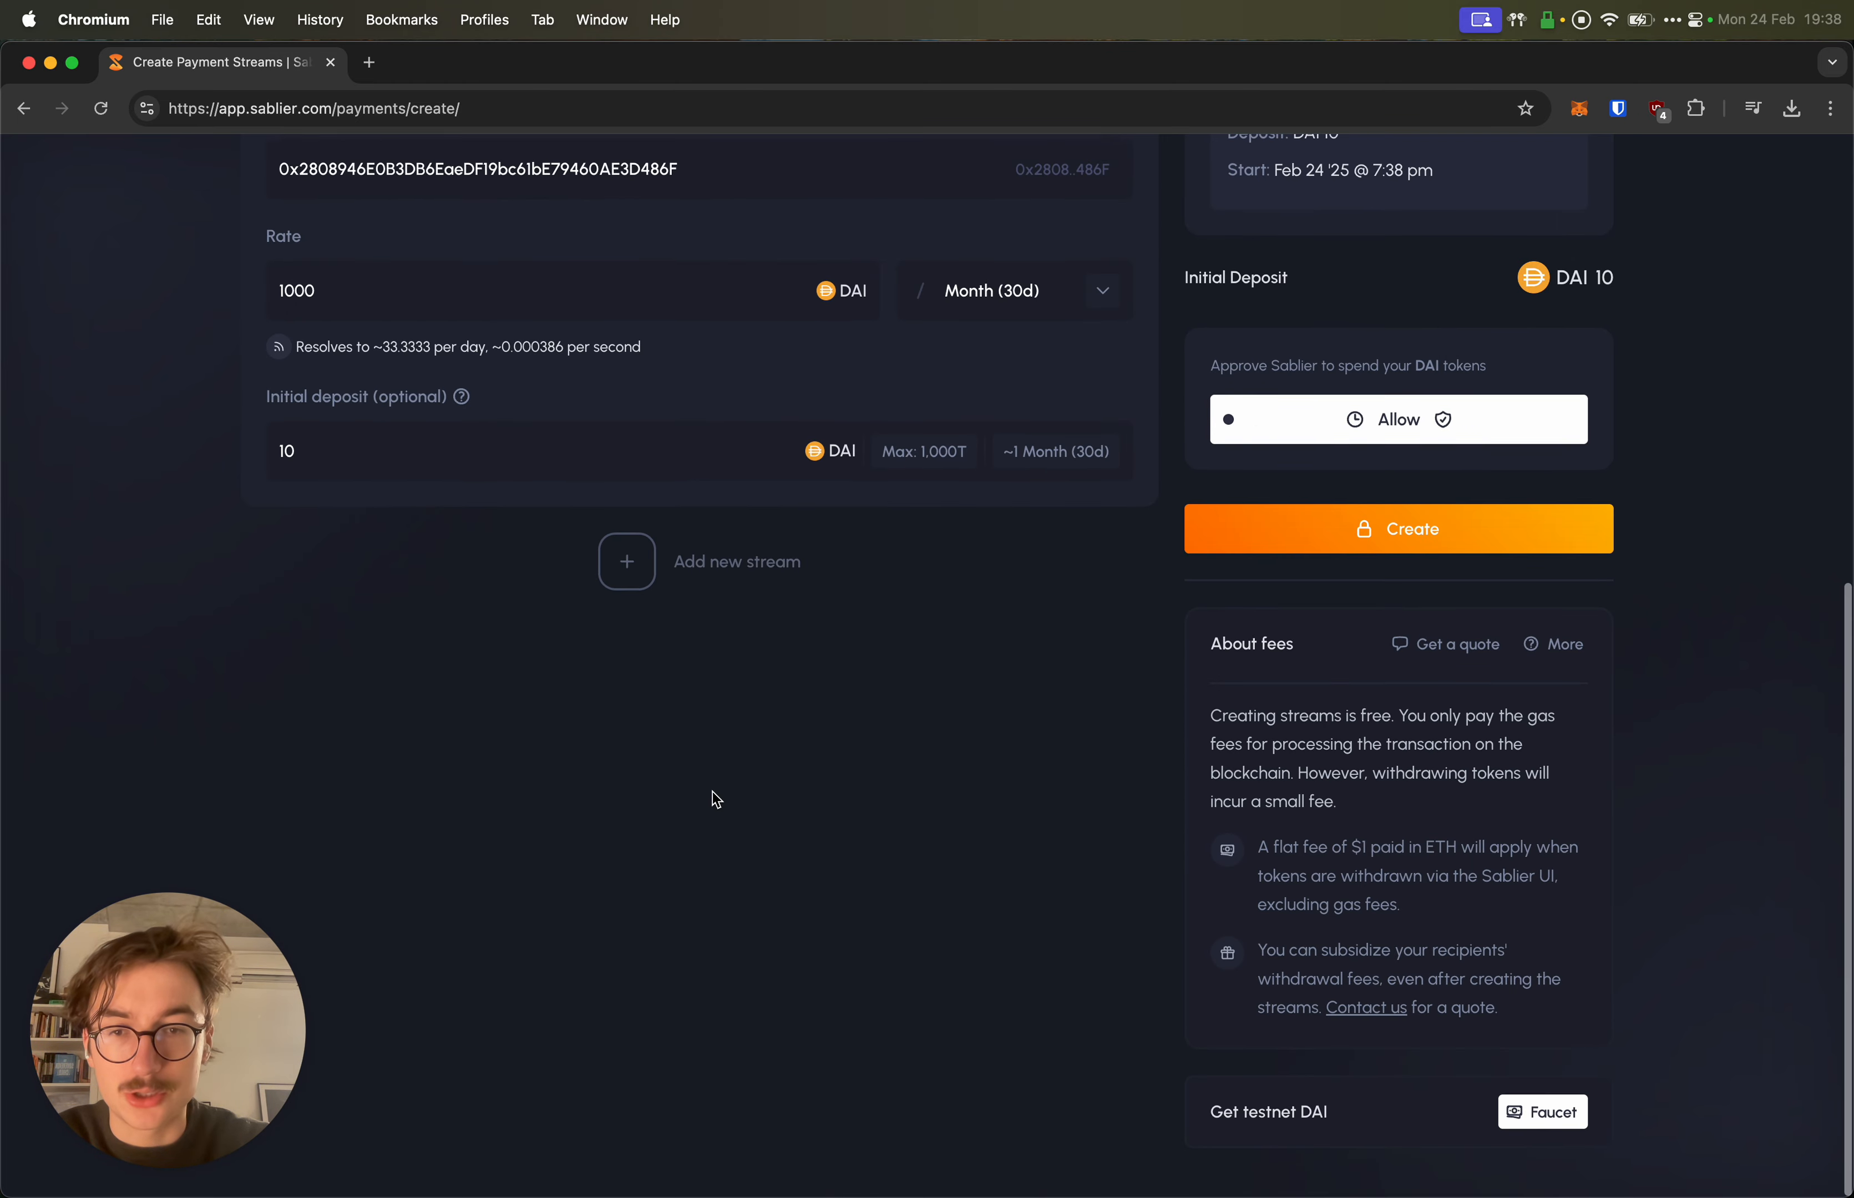
{"action": "scroll", "coordinate": [691, 606], "scroll_direction": "up", "scroll_amount": 1}
{"action": "scroll", "coordinate": [690, 606], "scroll_direction": "up", "scroll_amount": 10}
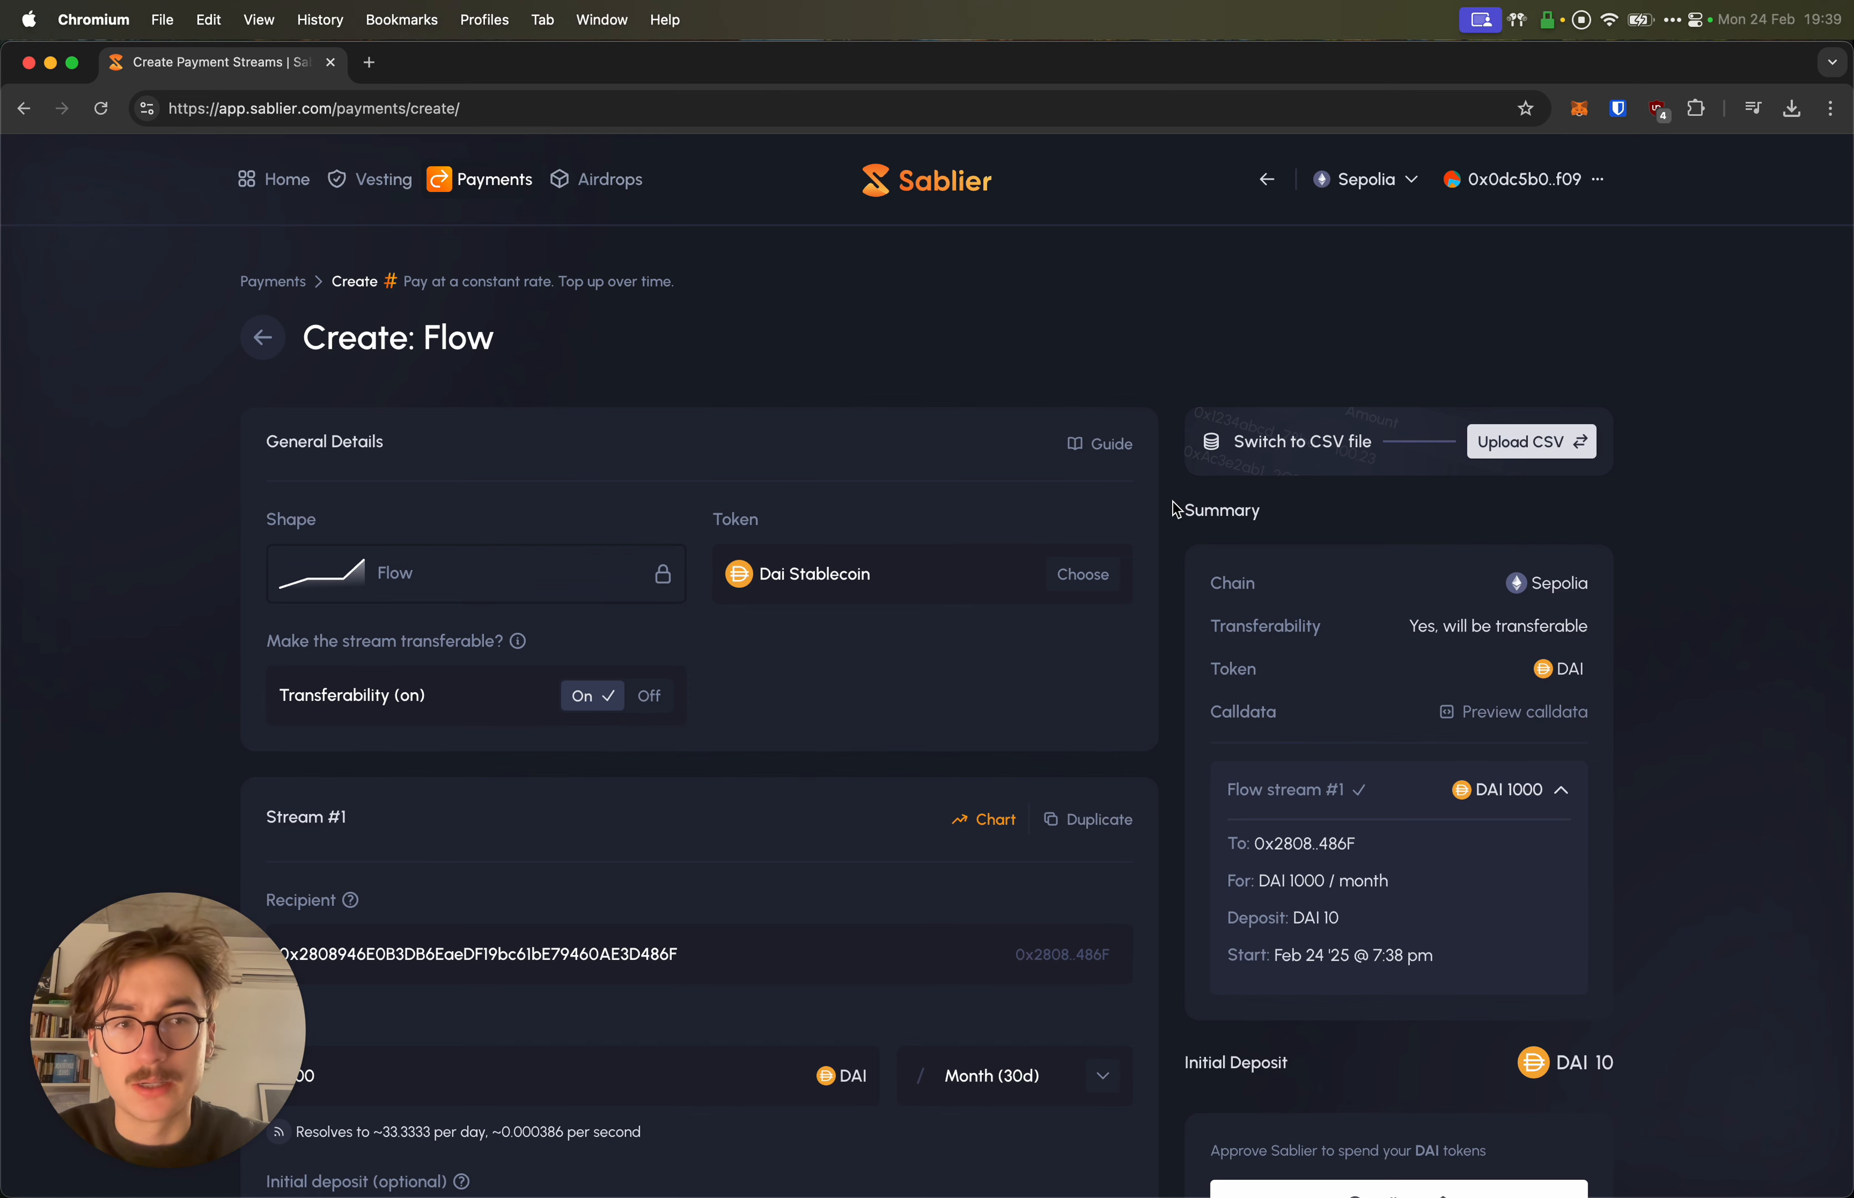
{"action": "scroll", "coordinate": [1176, 511], "scroll_direction": "down", "scroll_amount": 4}
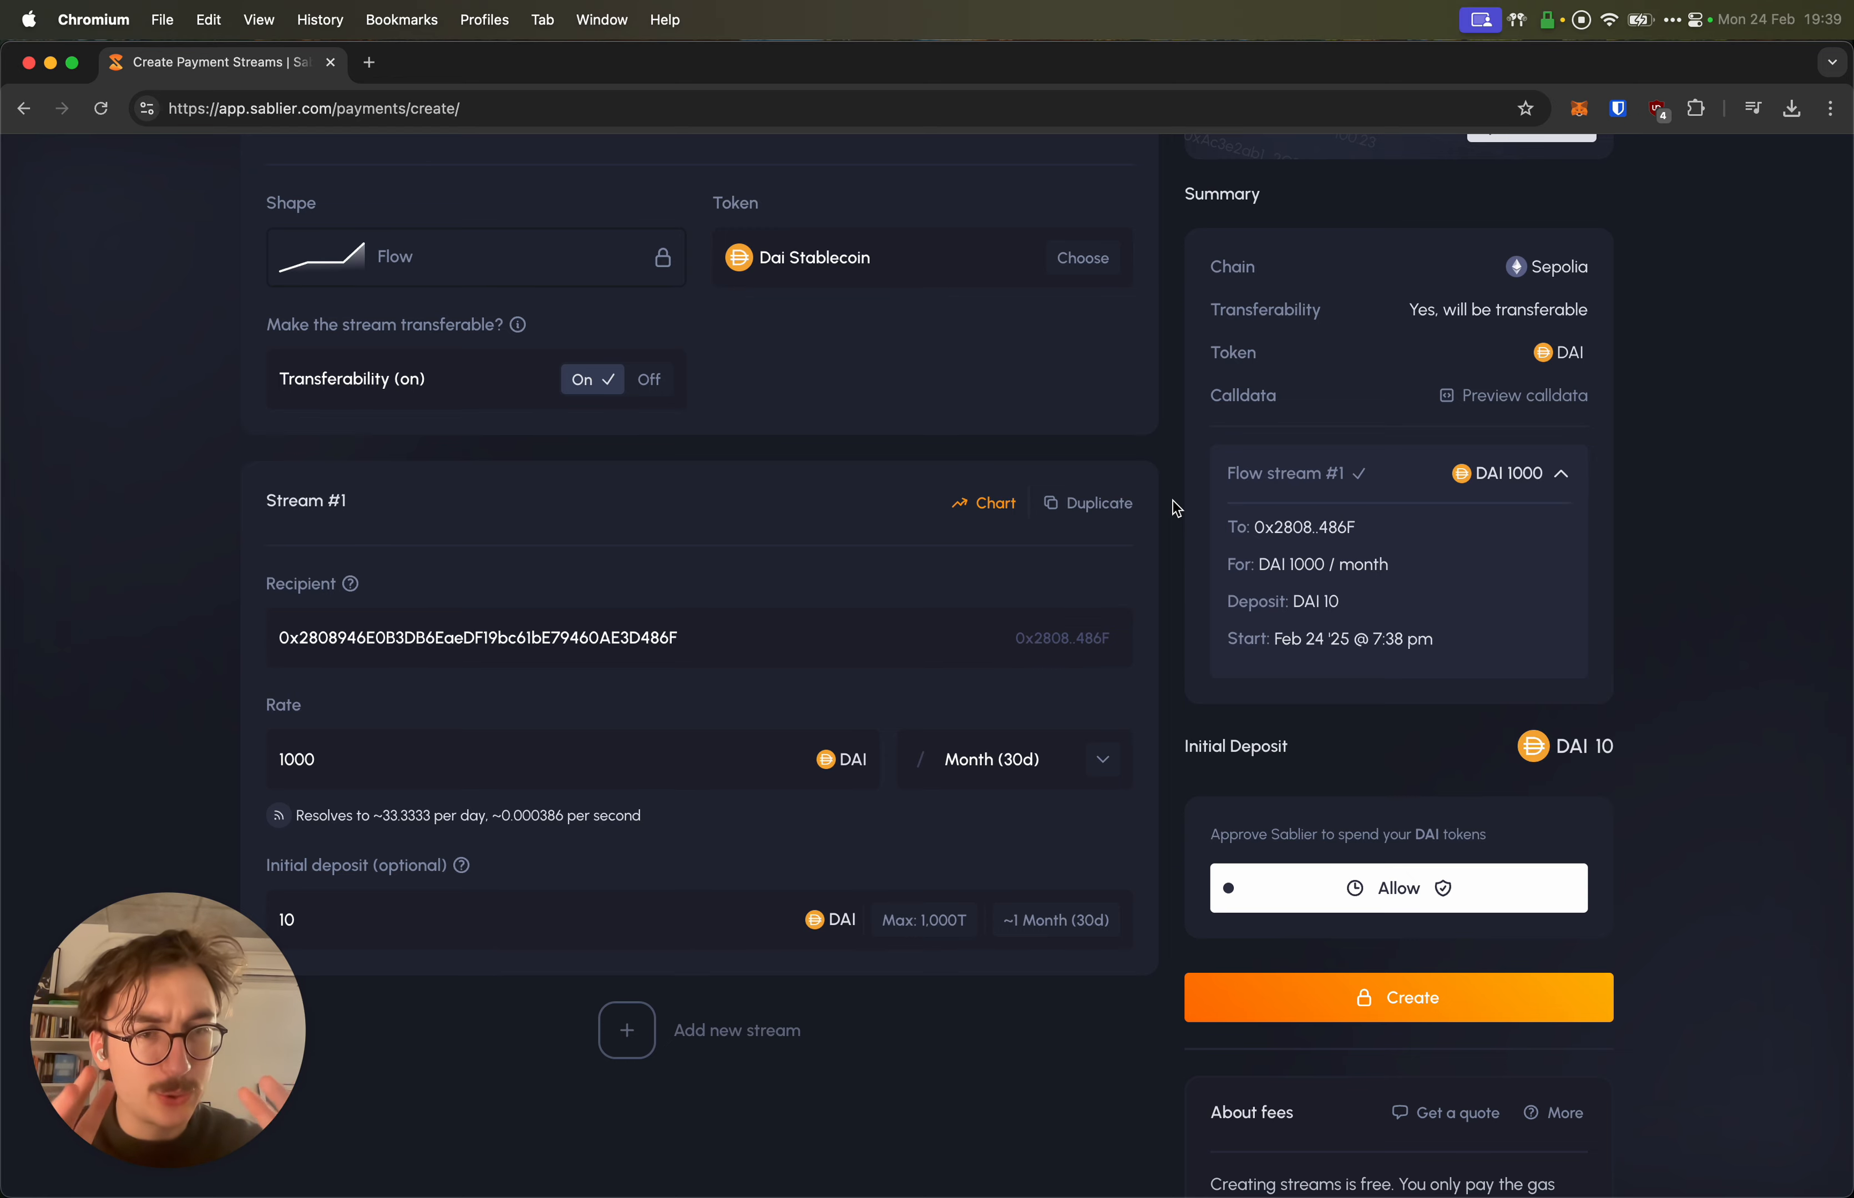
{"action": "scroll", "coordinate": [1176, 510], "scroll_direction": "down", "scroll_amount": 3}
{"action": "scroll", "coordinate": [1176, 511], "scroll_direction": "up", "scroll_amount": 3}
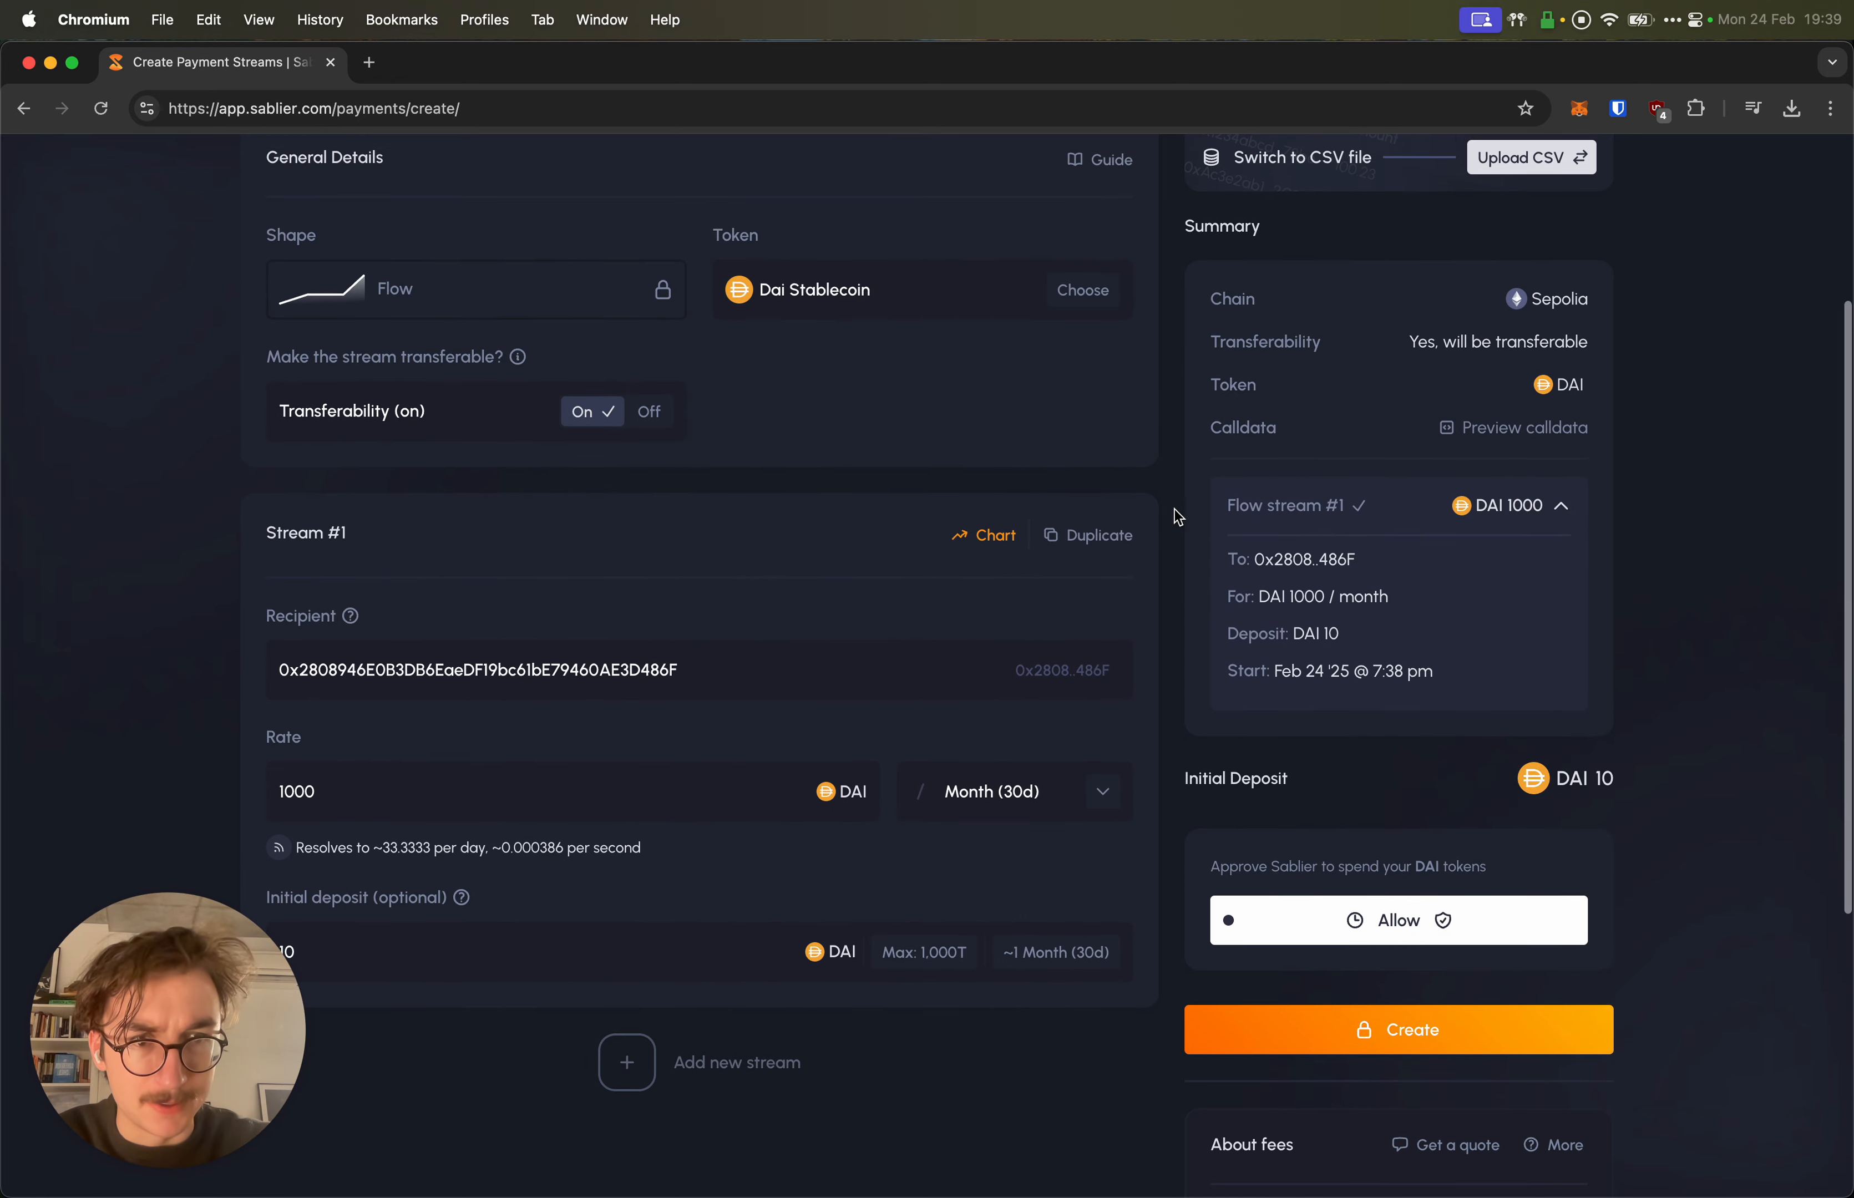
Step: Grant Sablier the DAI spending allowance in MetaMask and submit the 10 DAI stream
{"action": "left_click", "coordinate": [1427, 935]}
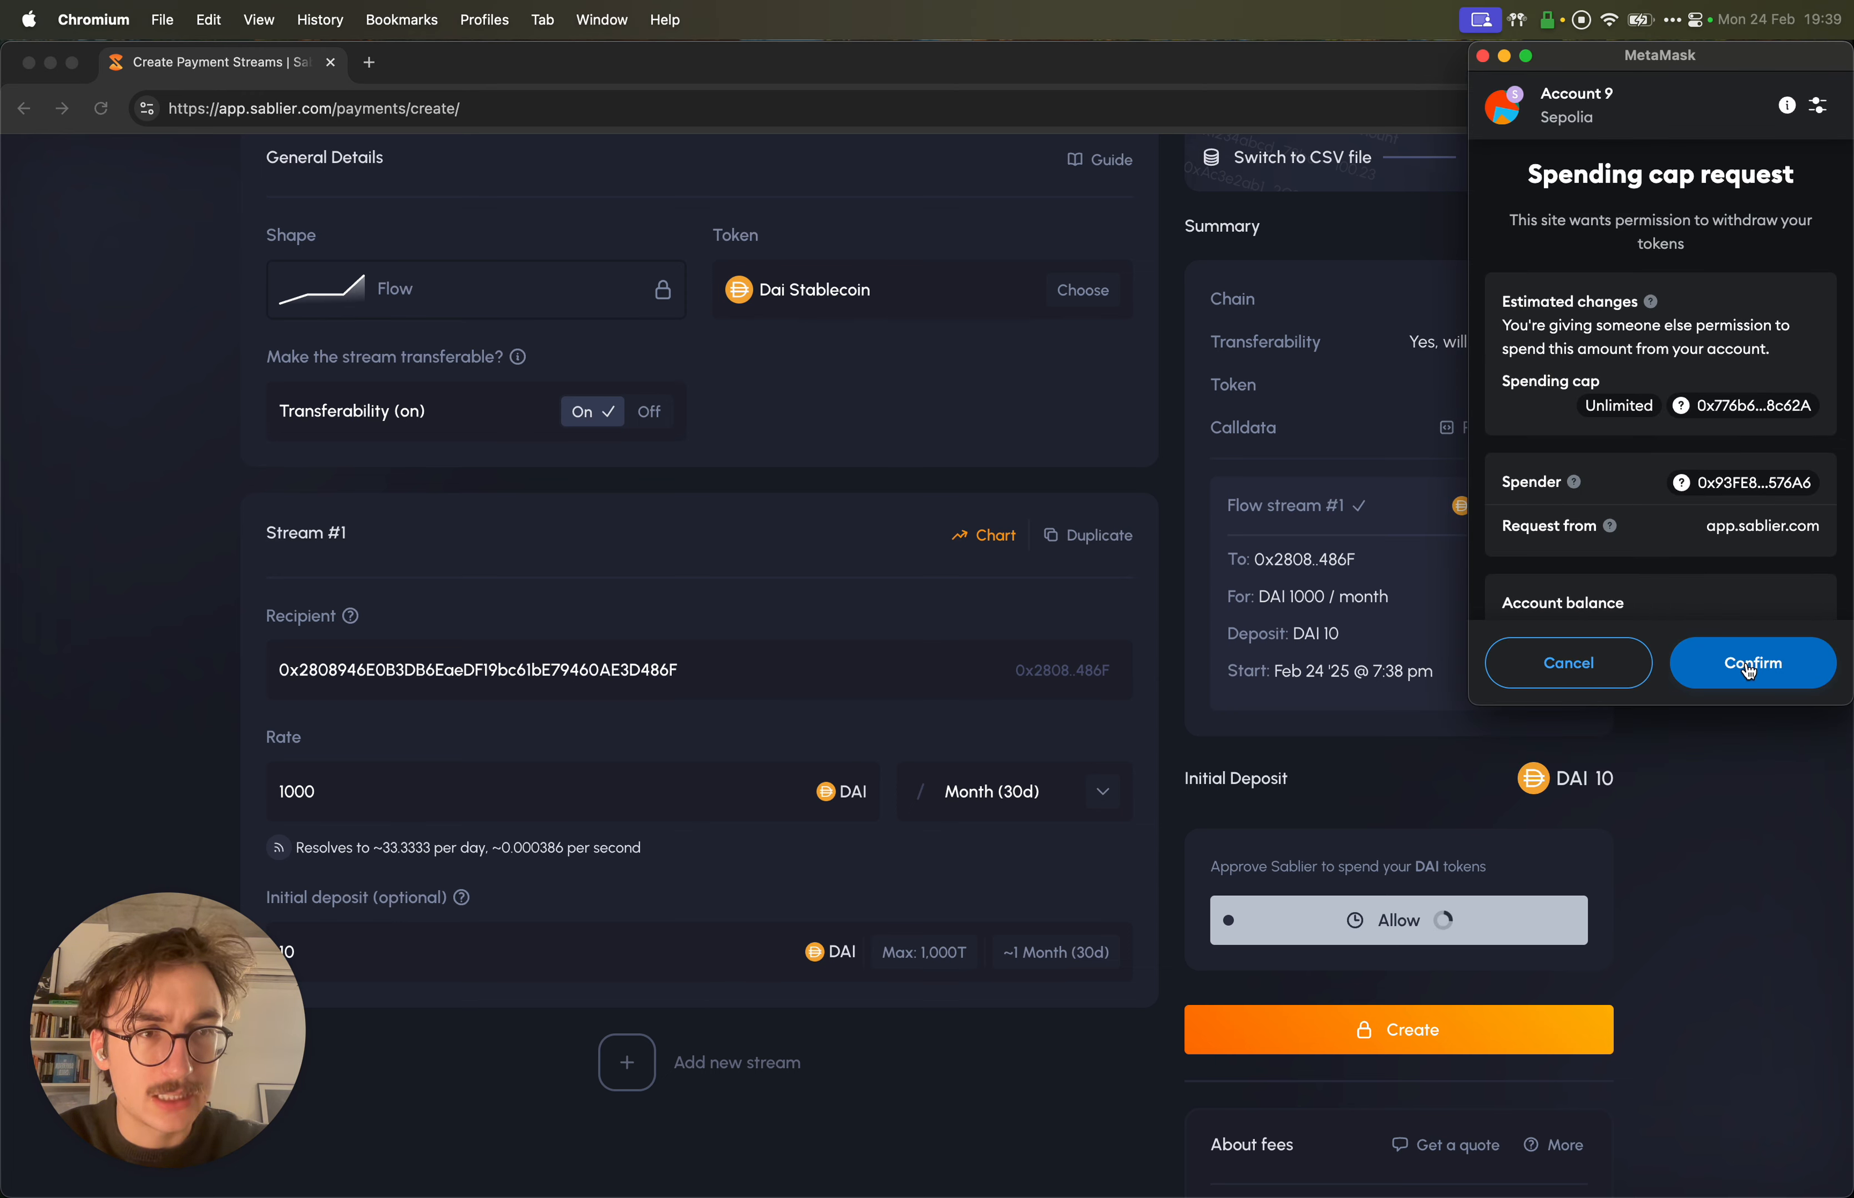
{"action": "left_click", "coordinate": [1748, 661]}
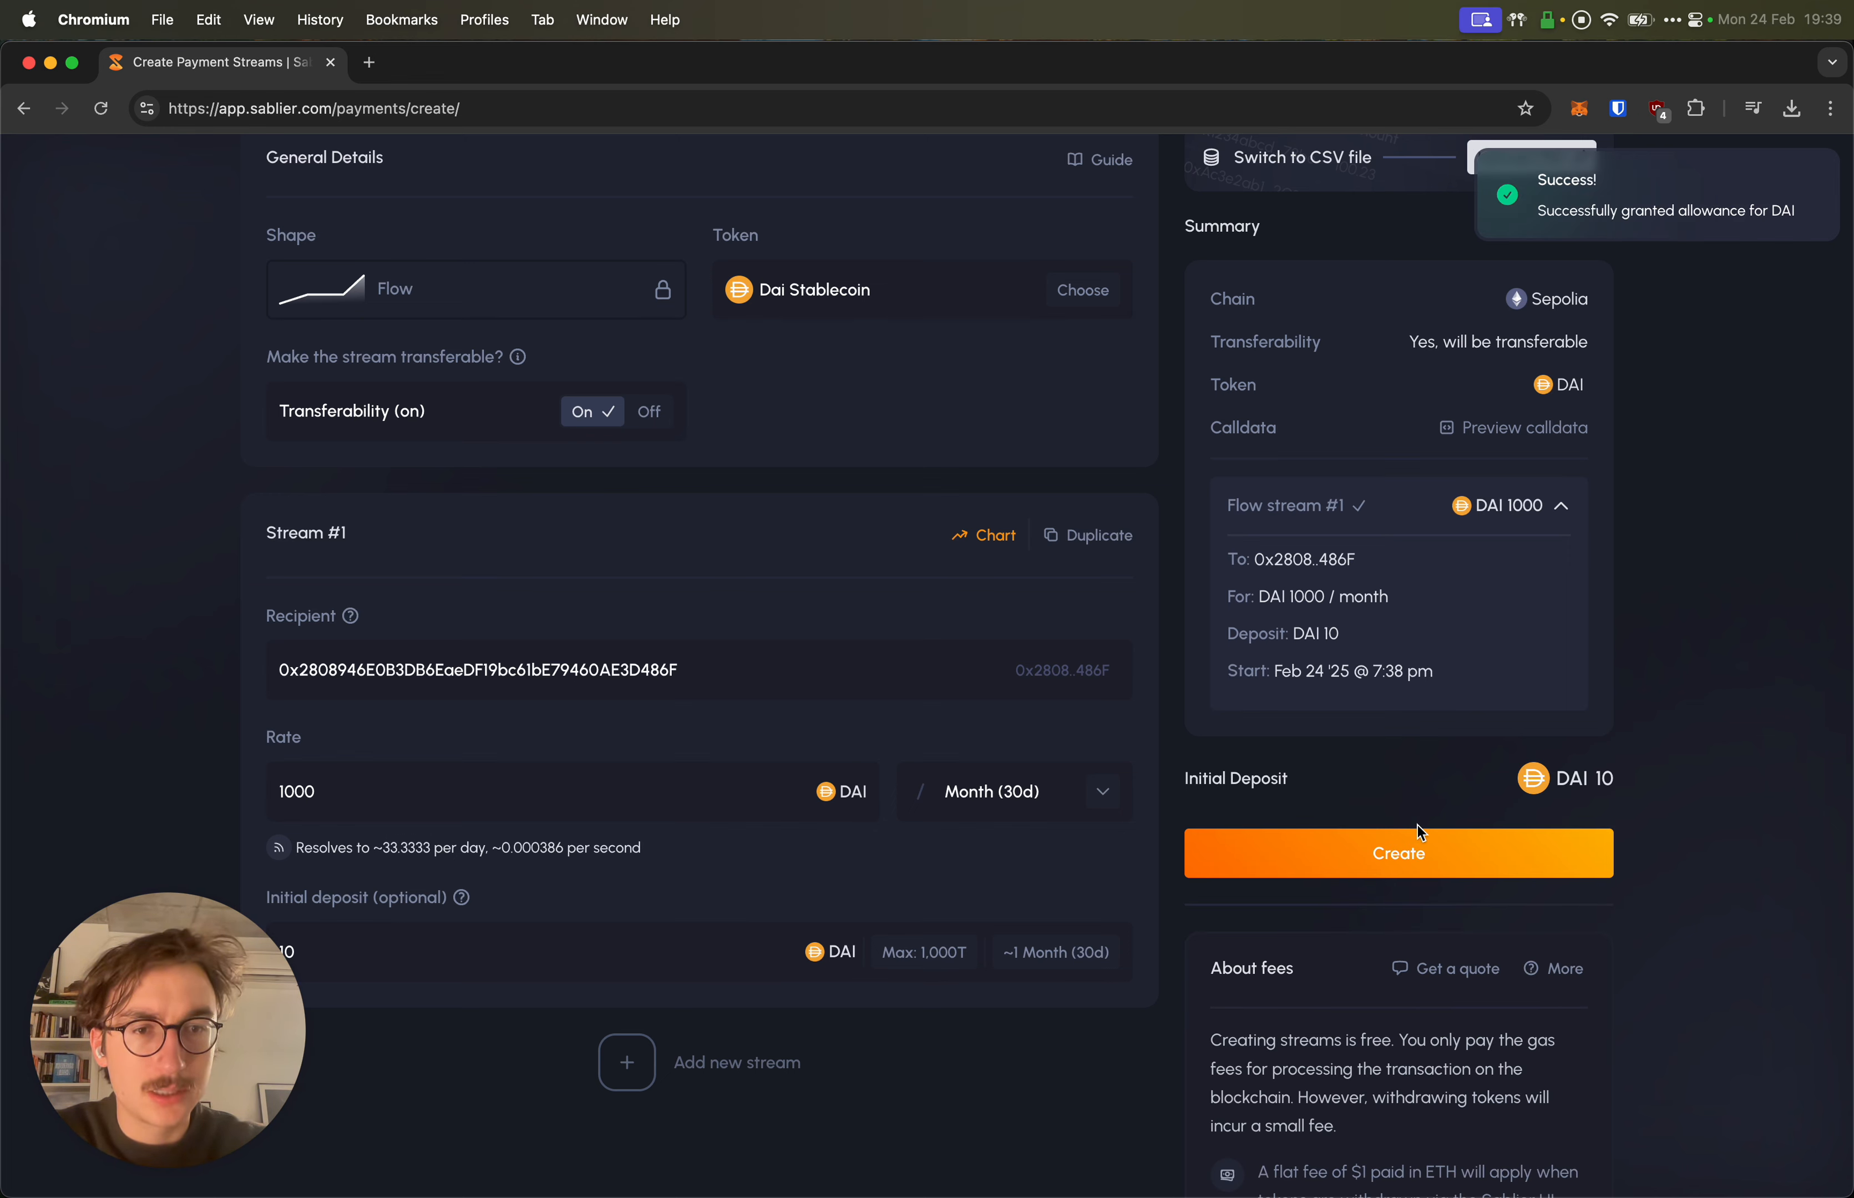
{"action": "left_click", "coordinate": [1392, 858]}
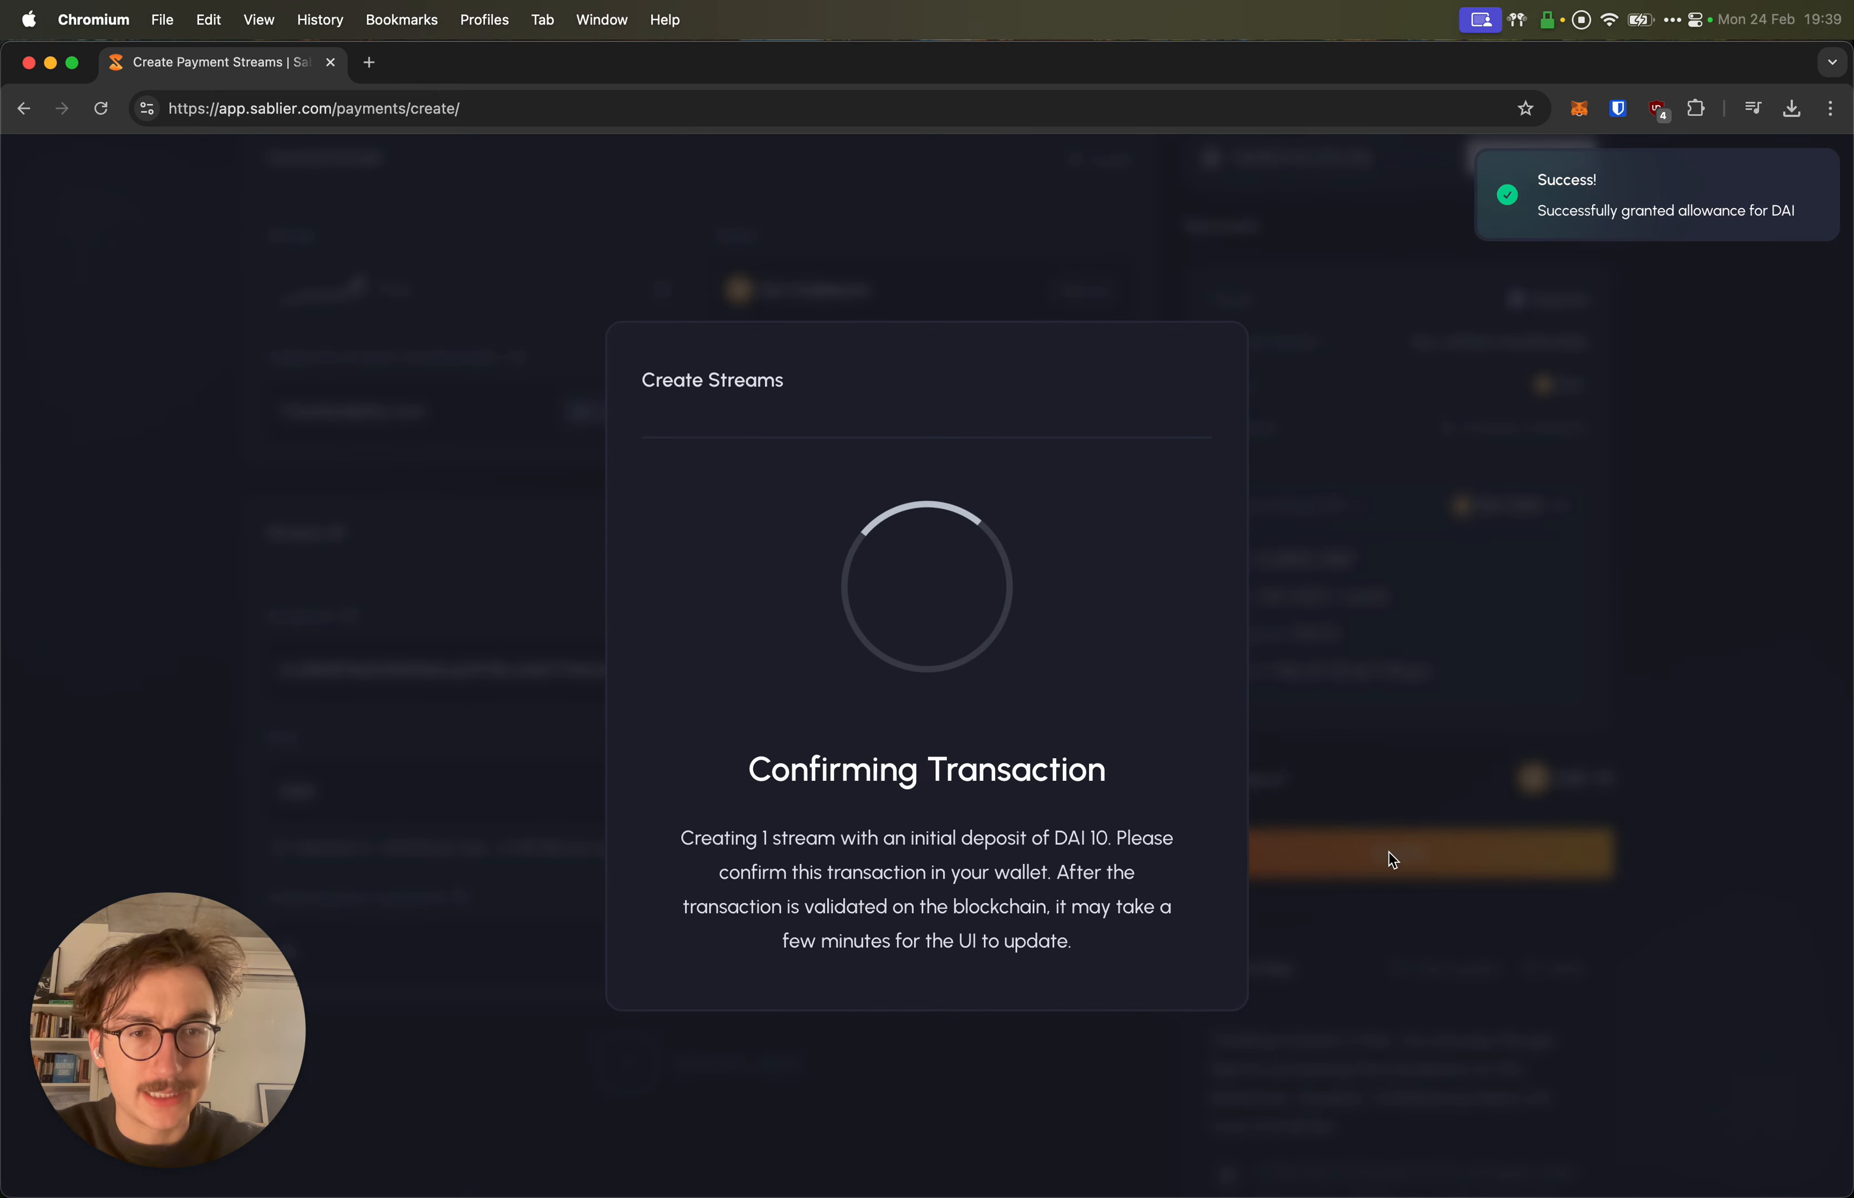
Step: Confirm the stream creation in MetaMask and go to the Dashboard's outgoing streams
{"action": "left_click", "coordinate": [1760, 659]}
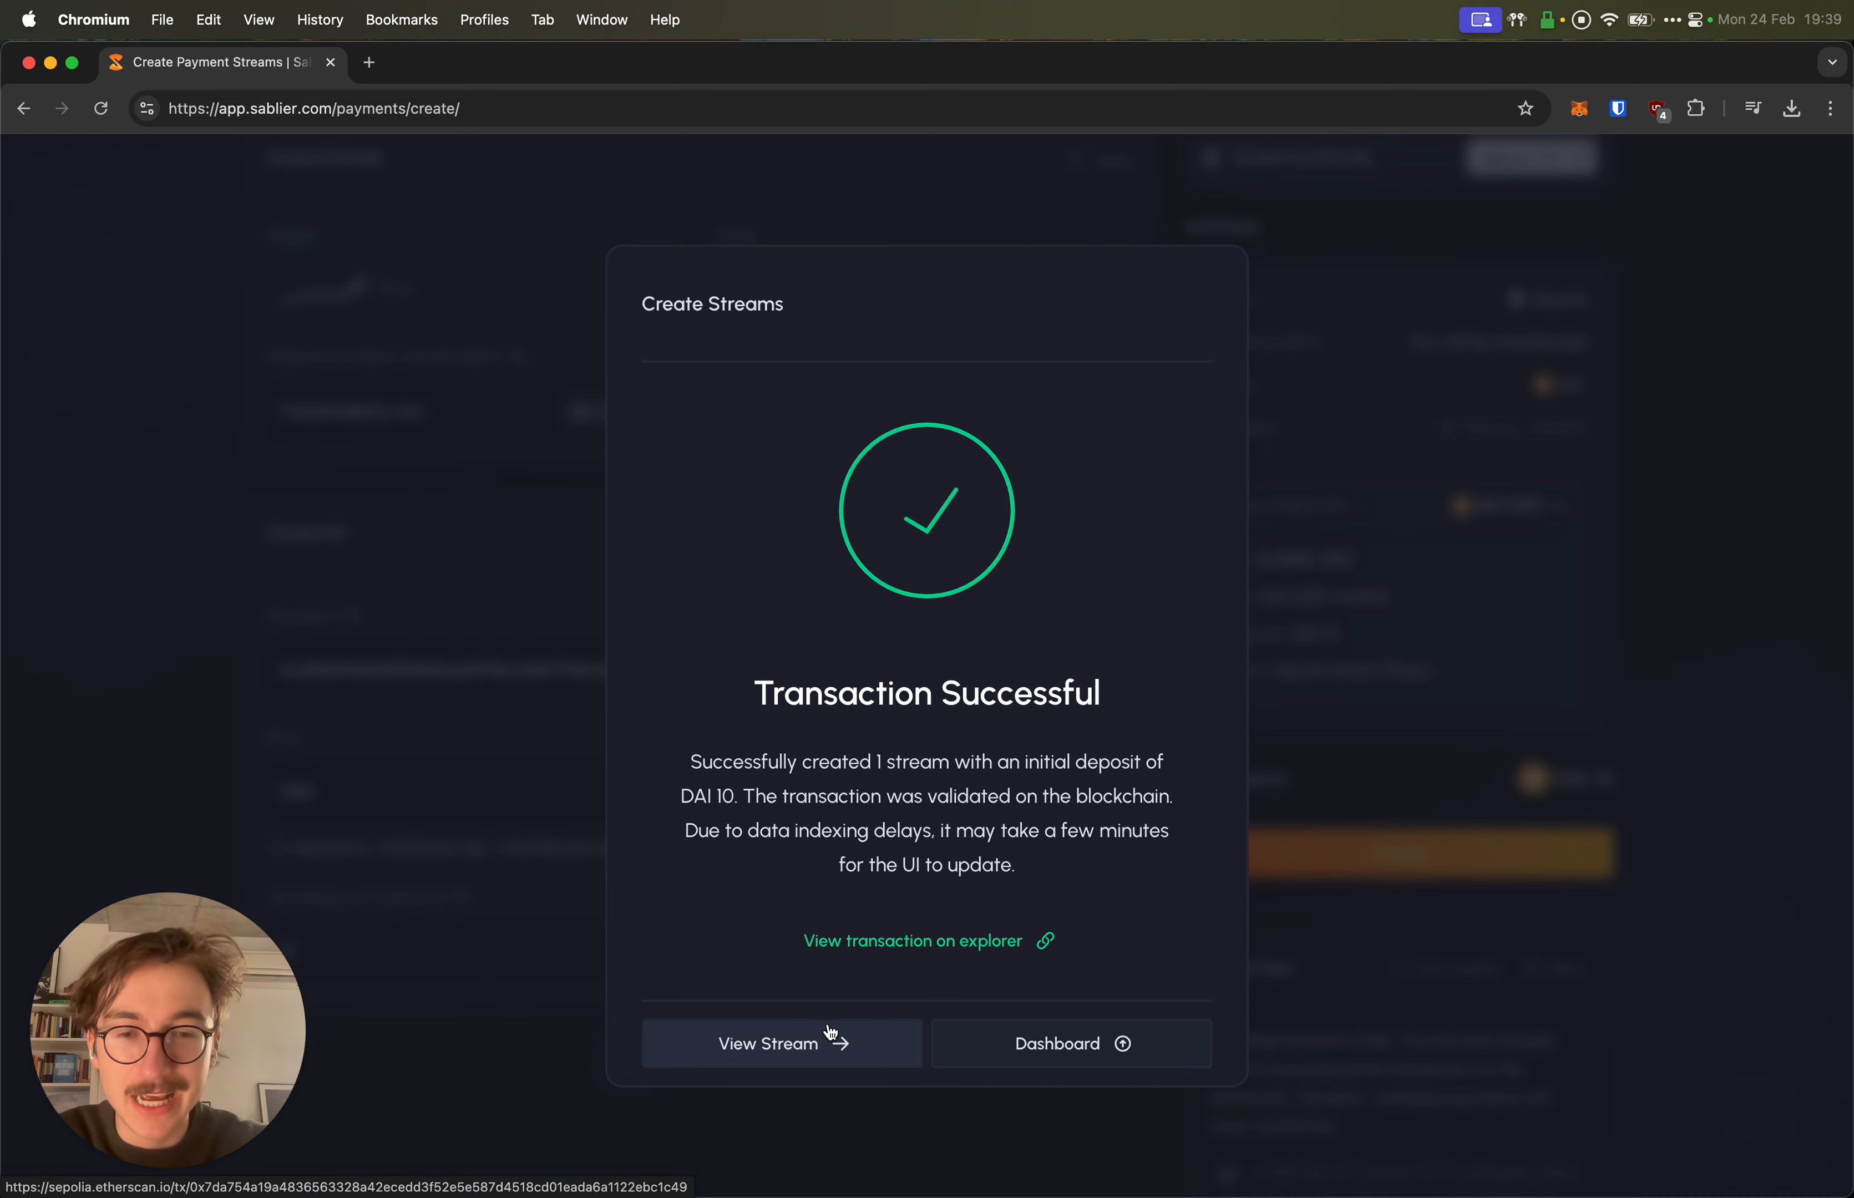
{"action": "left_click", "coordinate": [994, 1037]}
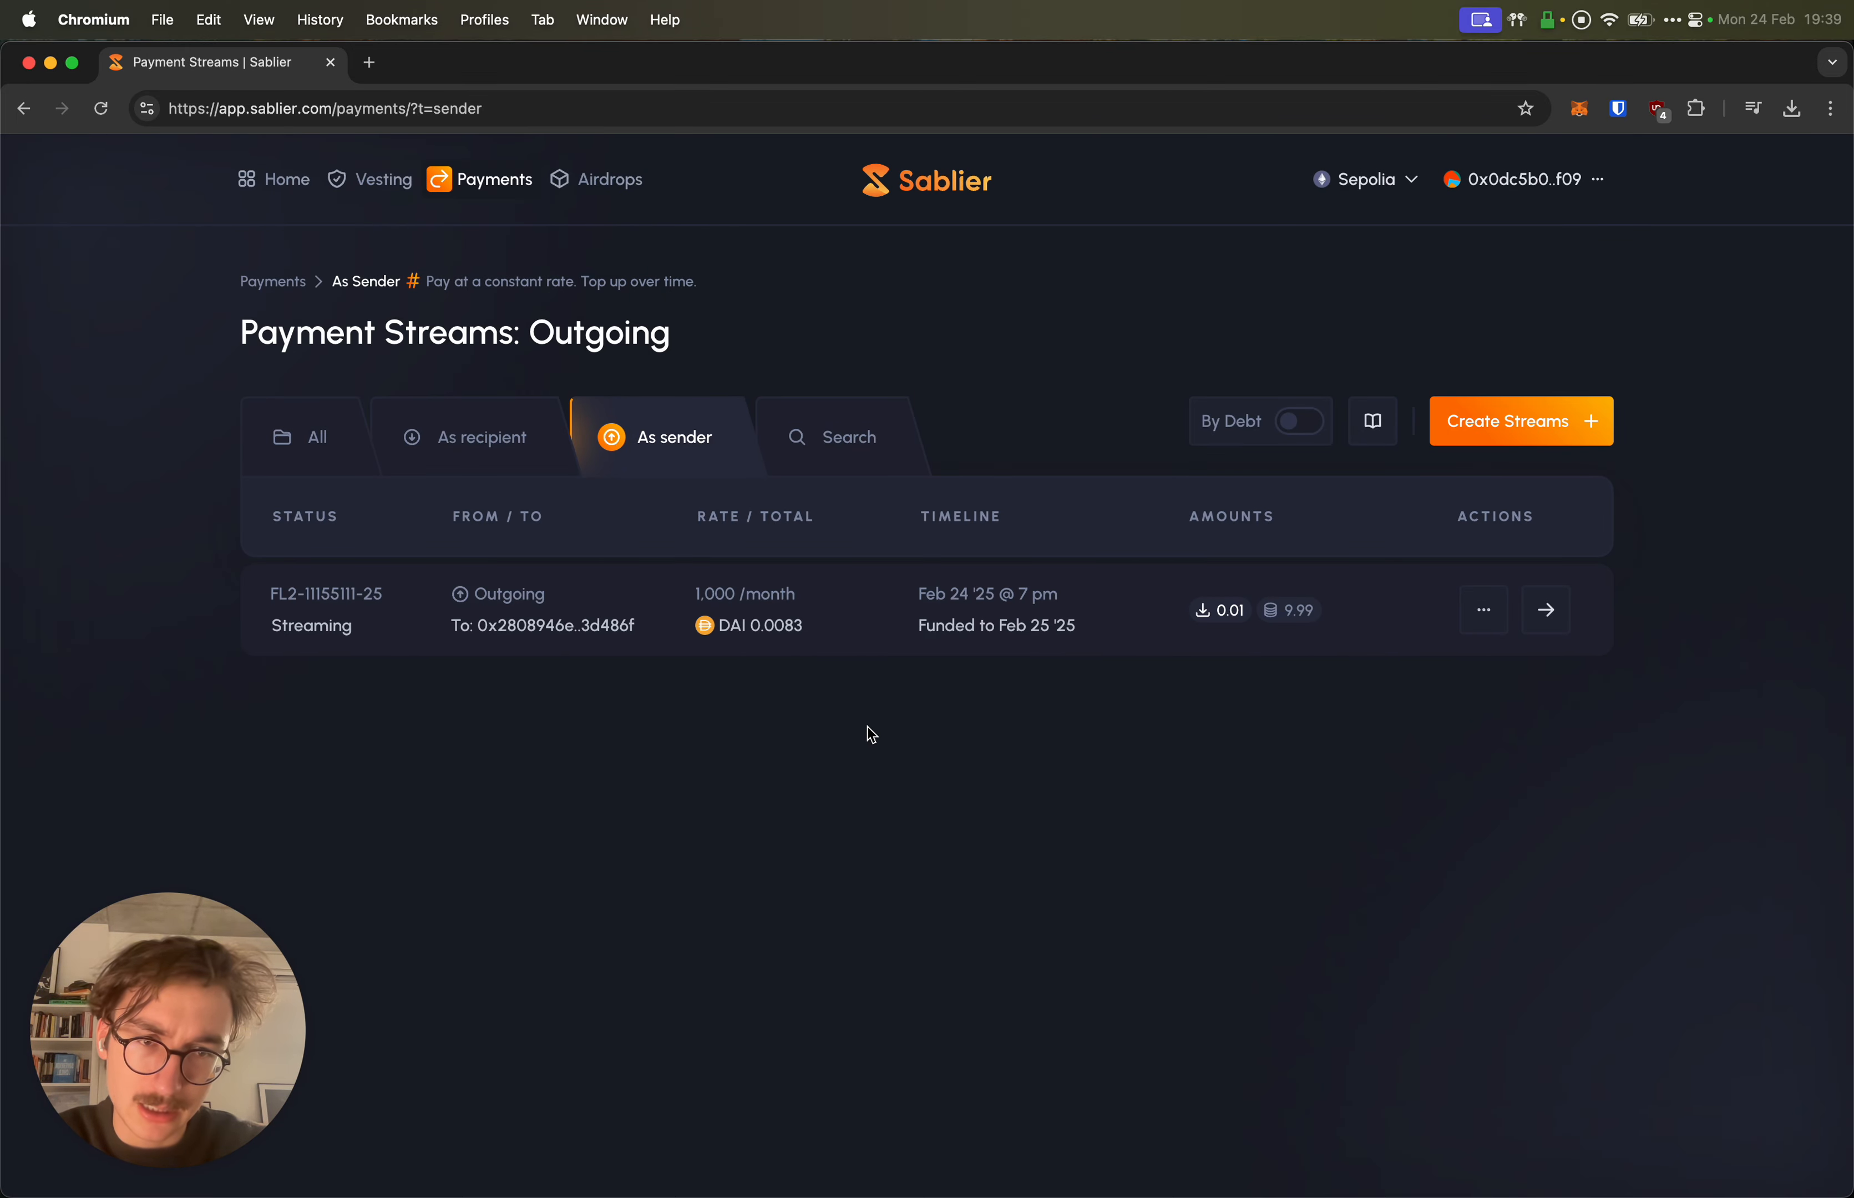
Step: Show all payment streams and highlight the stream's 1,000/month rate
{"action": "left_click", "coordinate": [300, 436]}
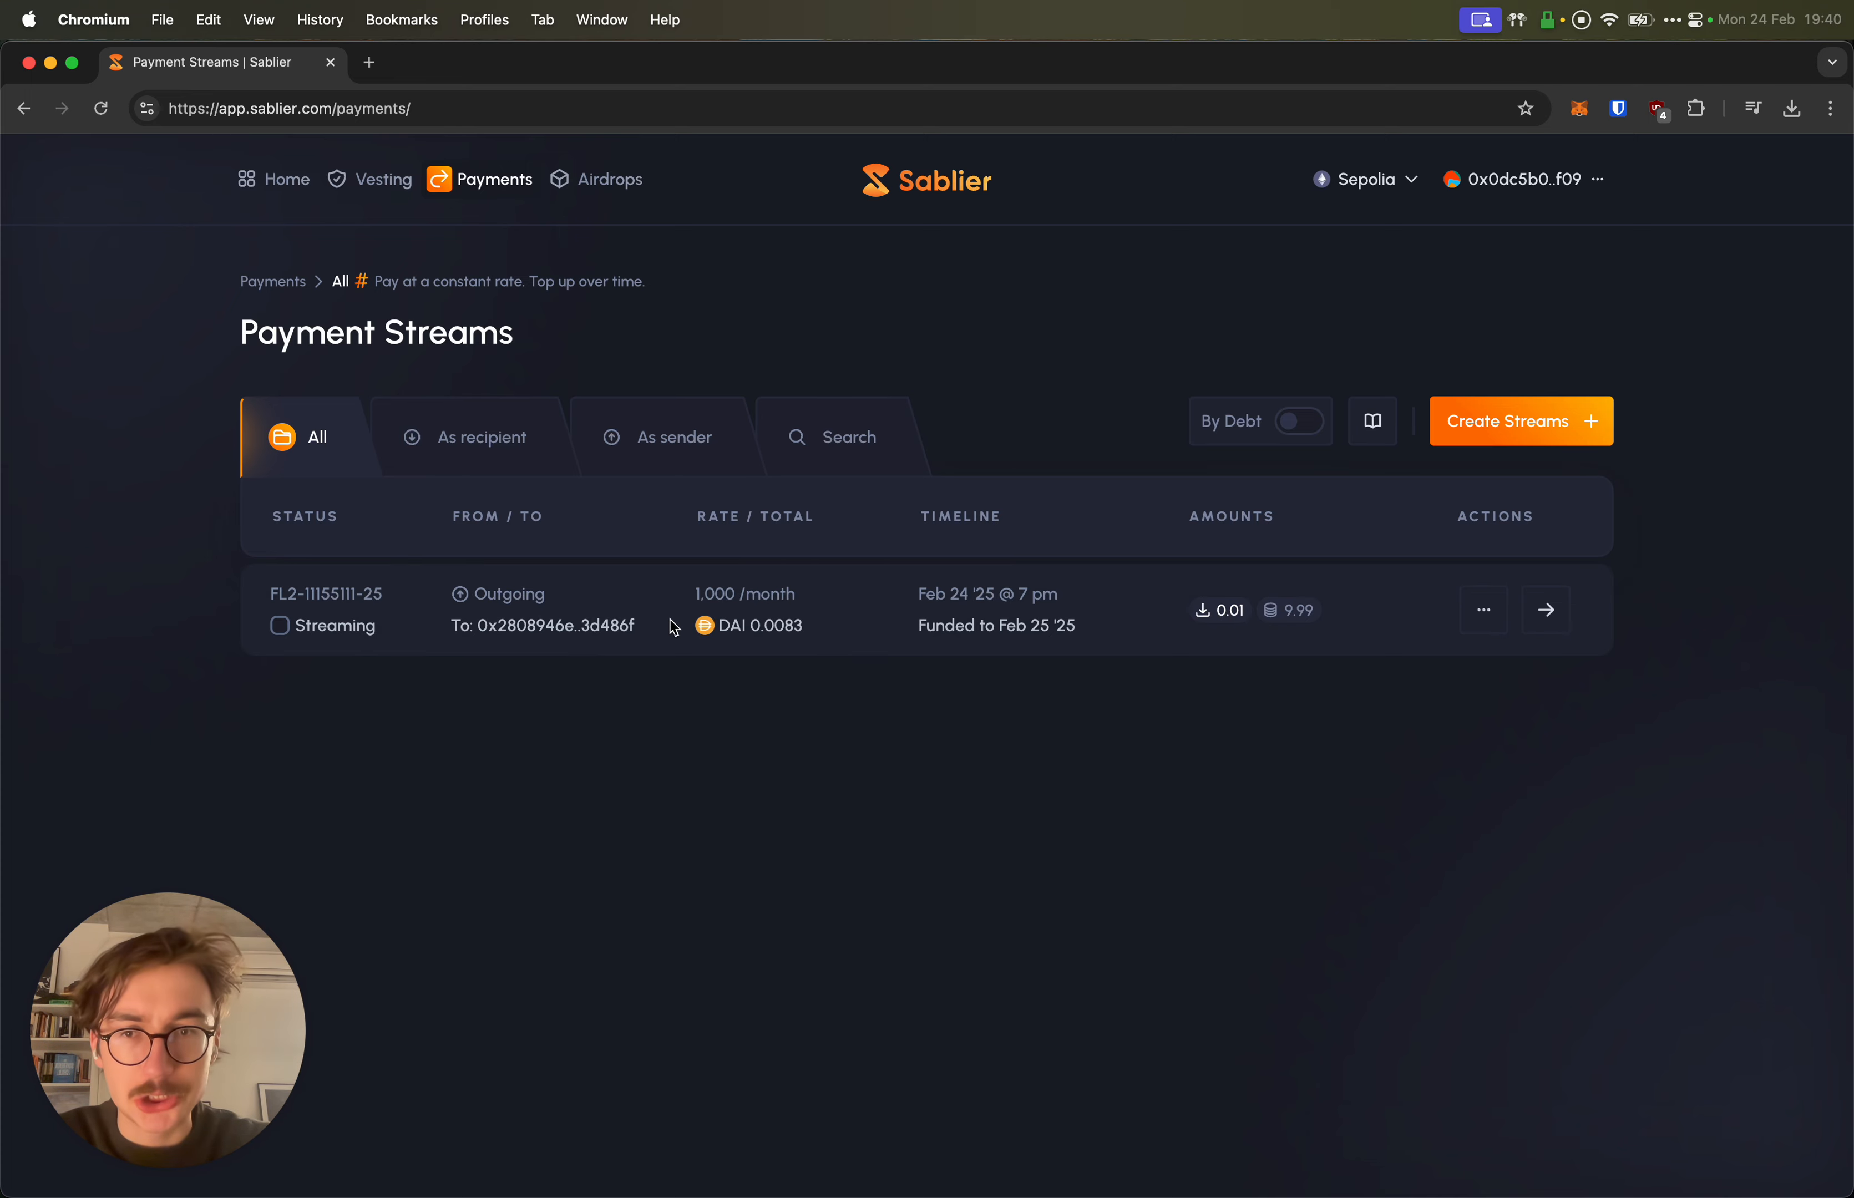
{"action": "left_click_drag", "start_coordinate": [726, 622], "coordinate": [796, 597]}
{"action": "left_click", "coordinate": [789, 625]}
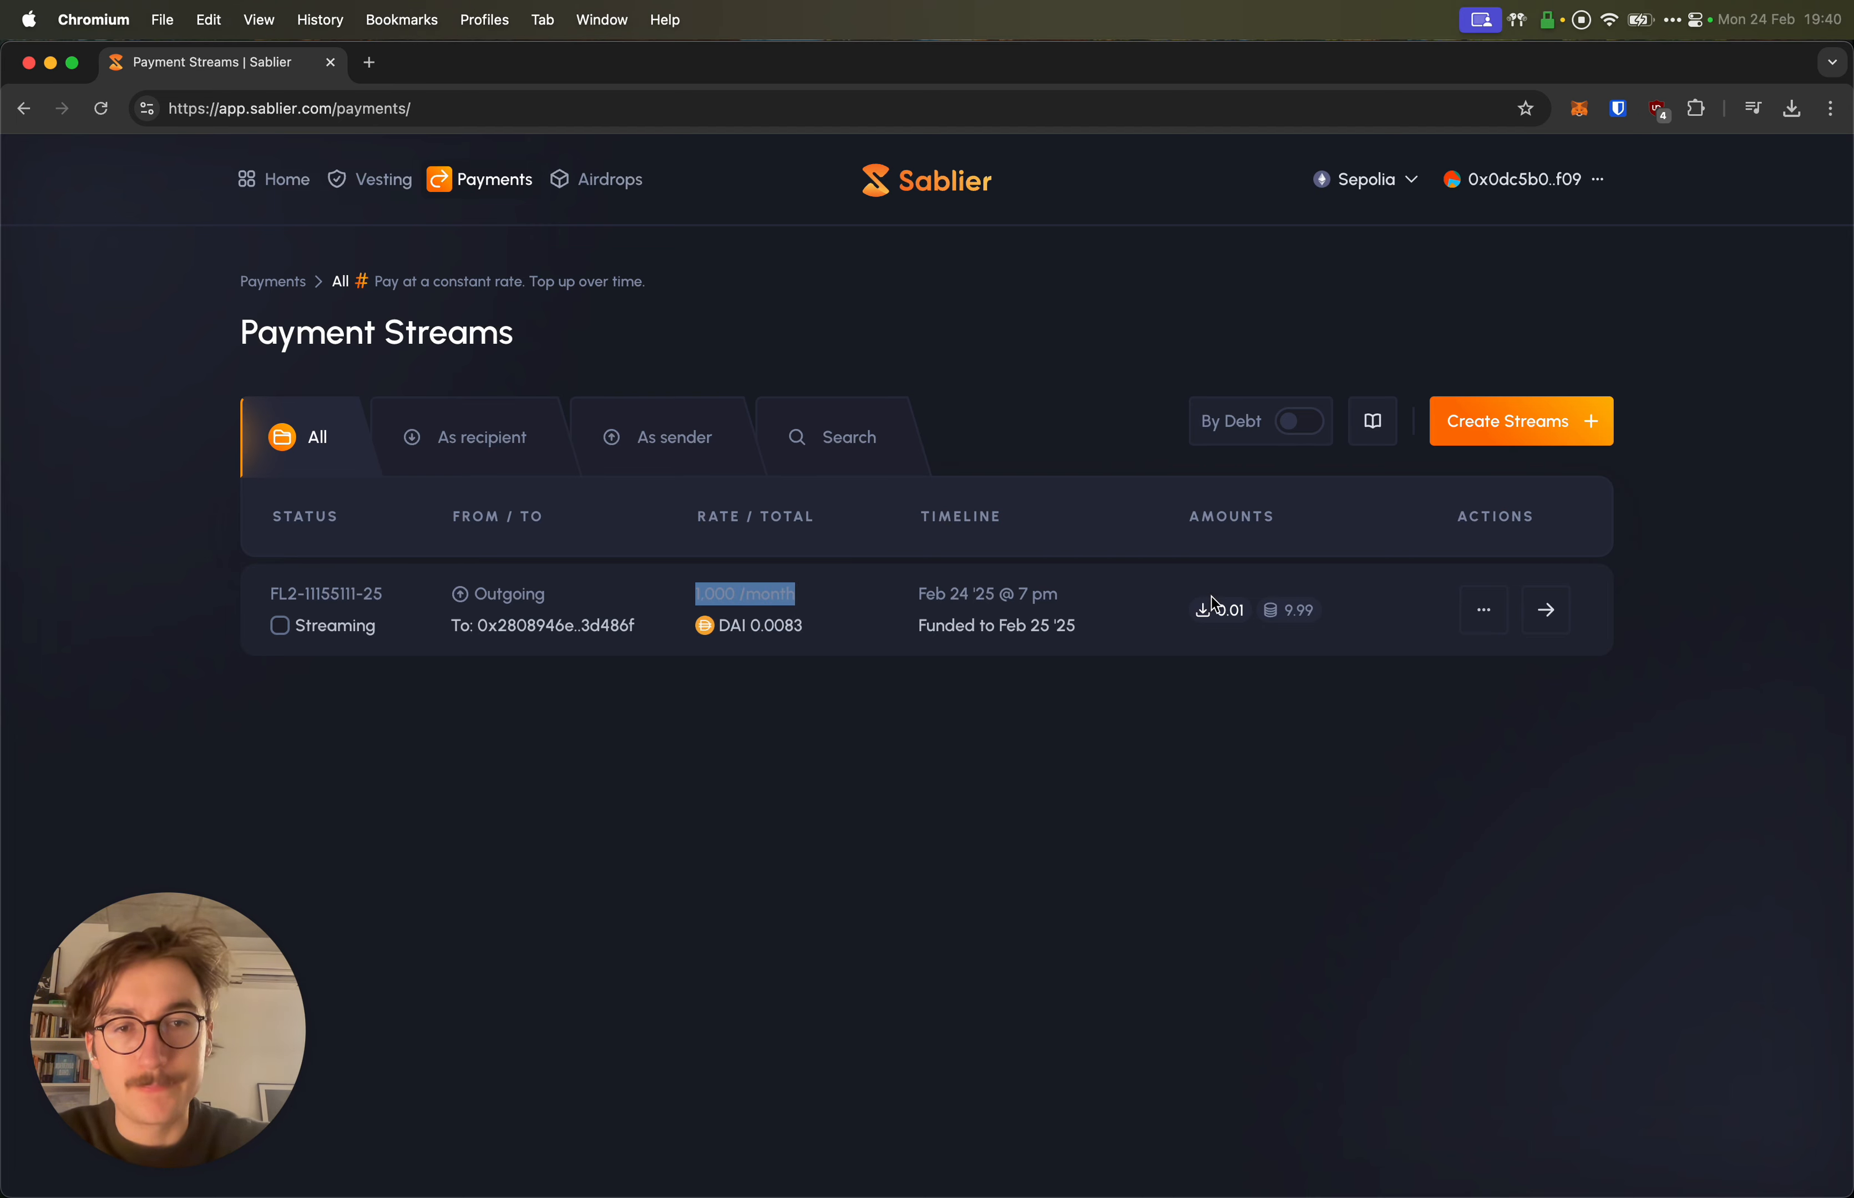
{"action": "left_click", "coordinate": [1336, 623]}
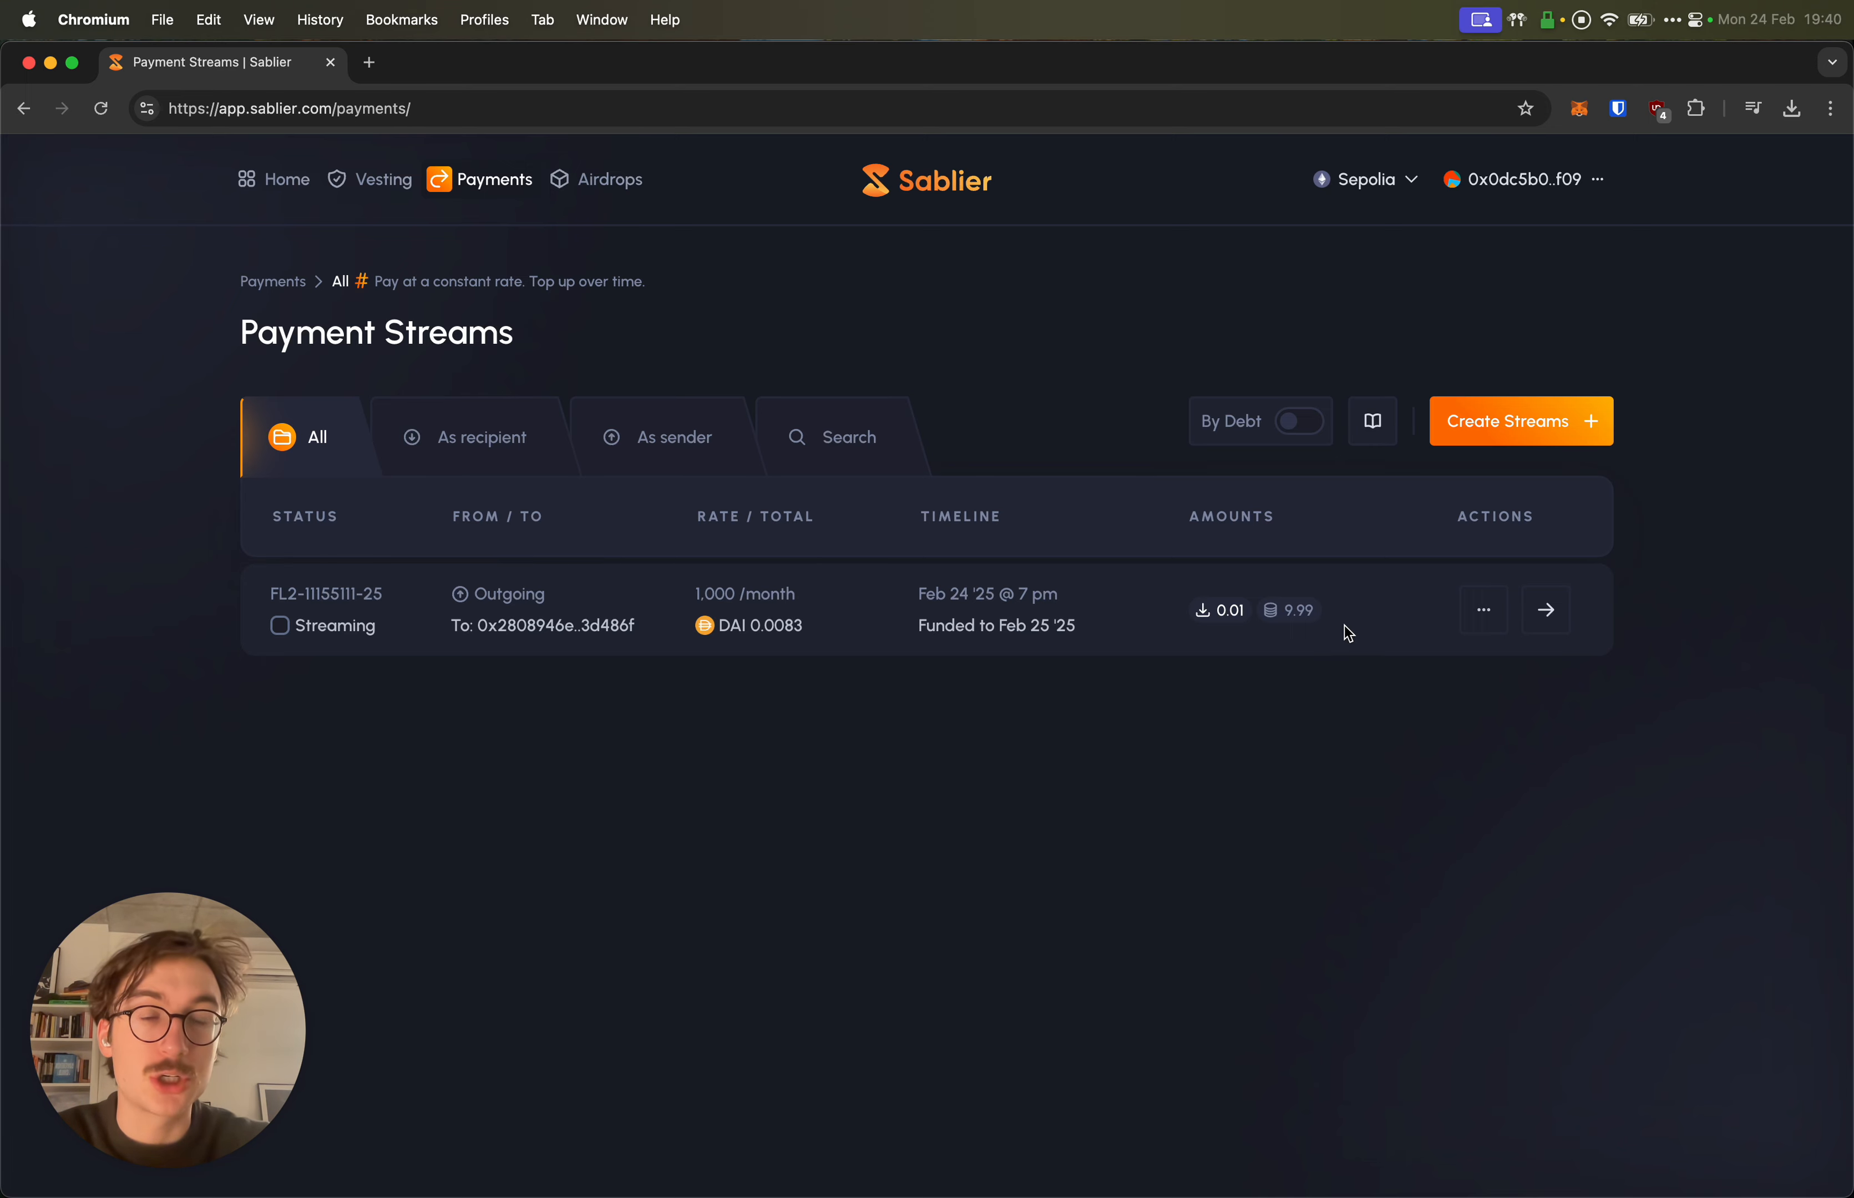
Step: Toggle By Debt grouping, try As sender and As recipient, then open the stream
{"action": "left_click", "coordinate": [1292, 421]}
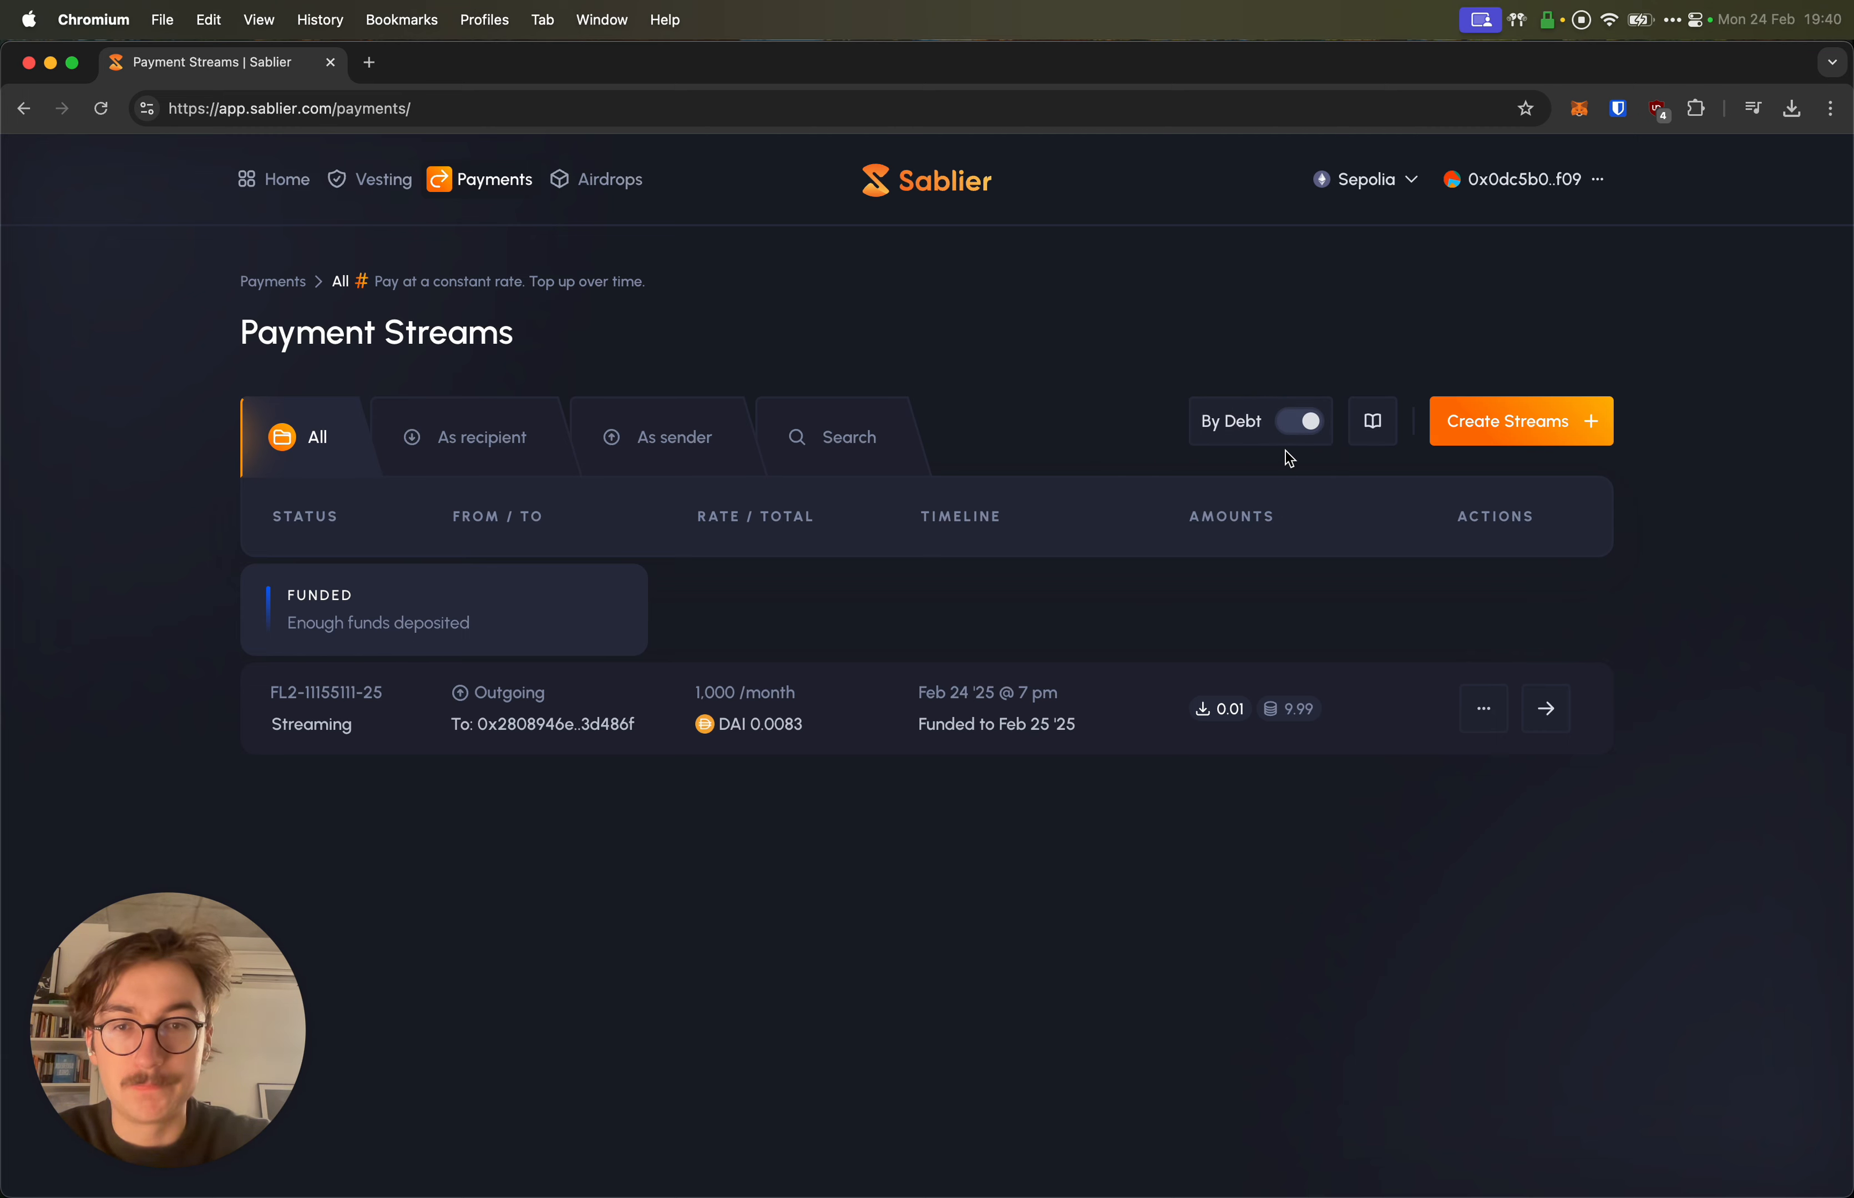
{"action": "left_click", "coordinate": [1299, 422]}
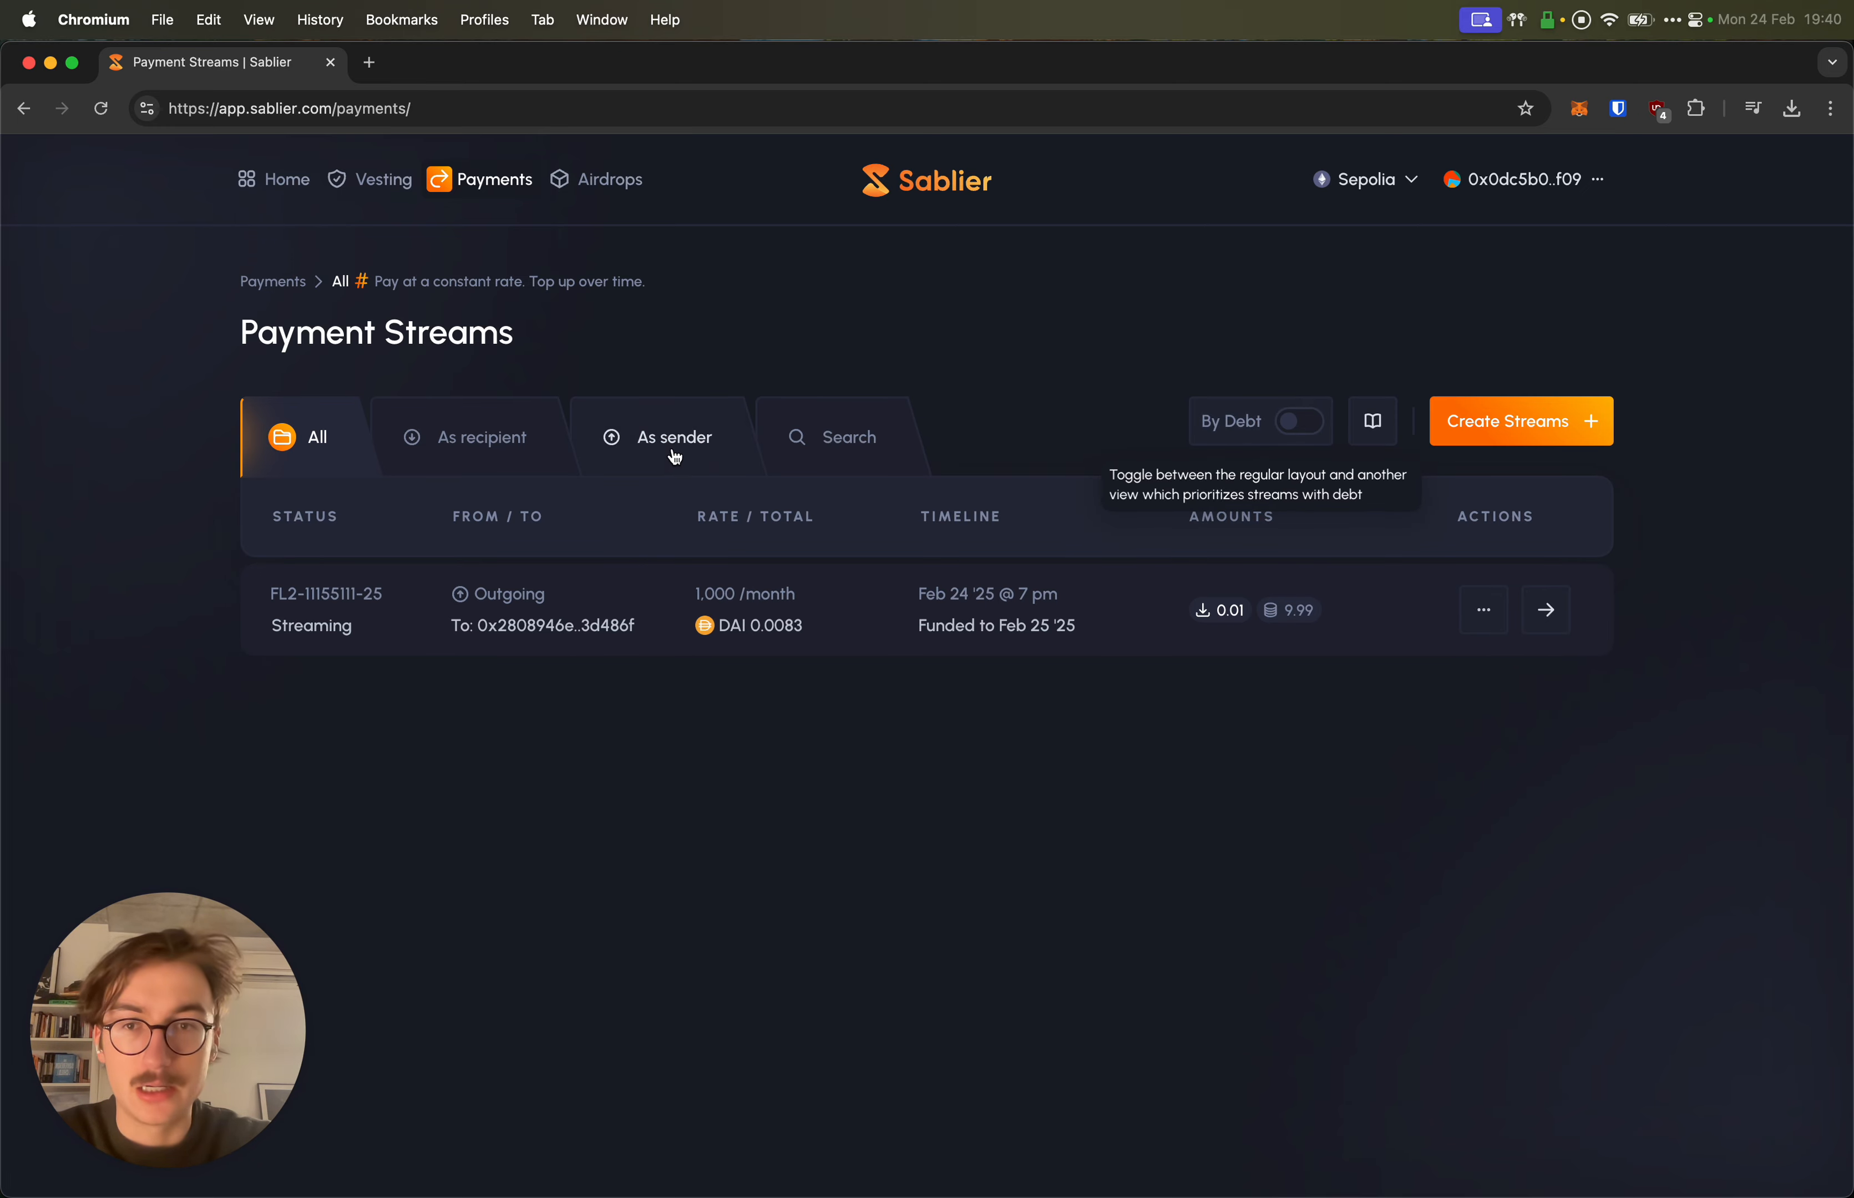
{"action": "left_click", "coordinate": [615, 438]}
{"action": "left_click", "coordinate": [487, 435]}
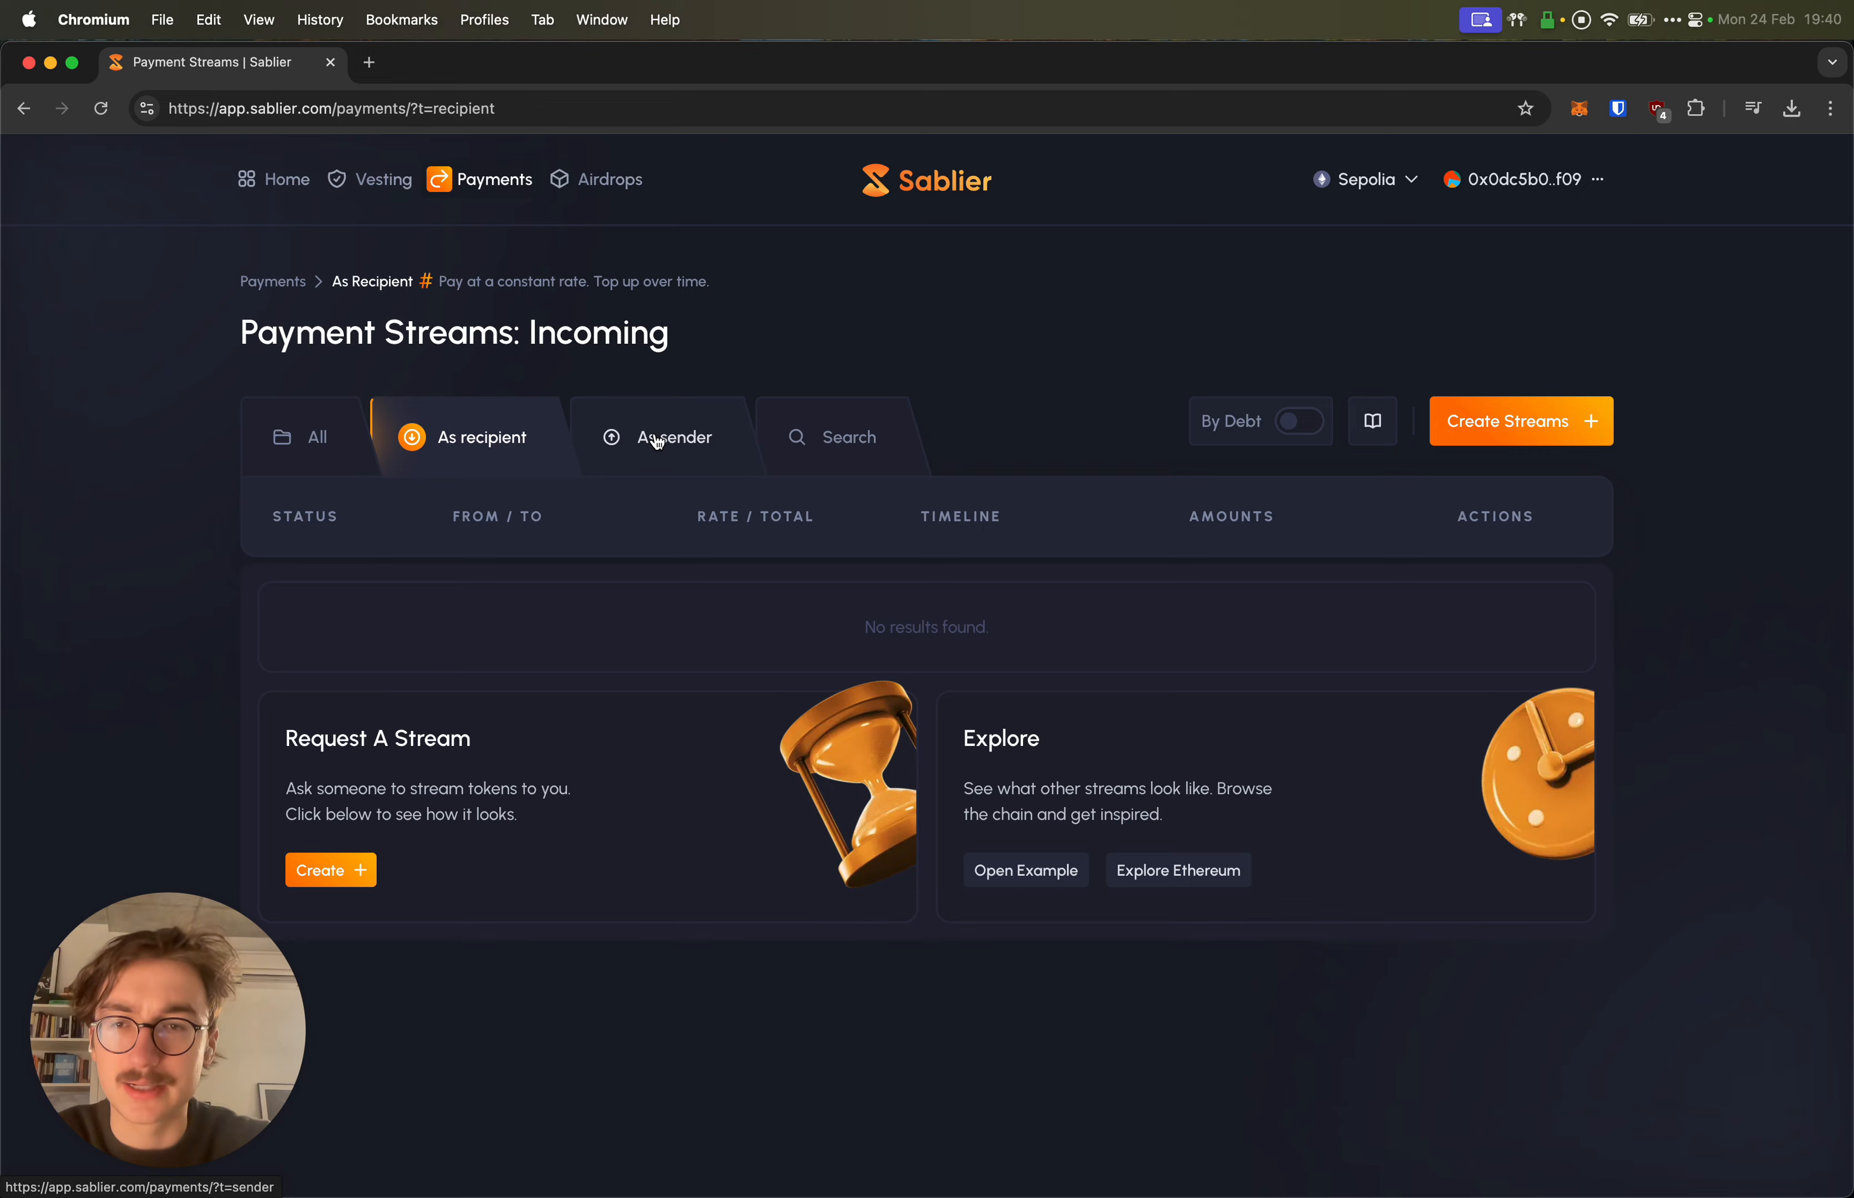
{"action": "left_click", "coordinate": [315, 436]}
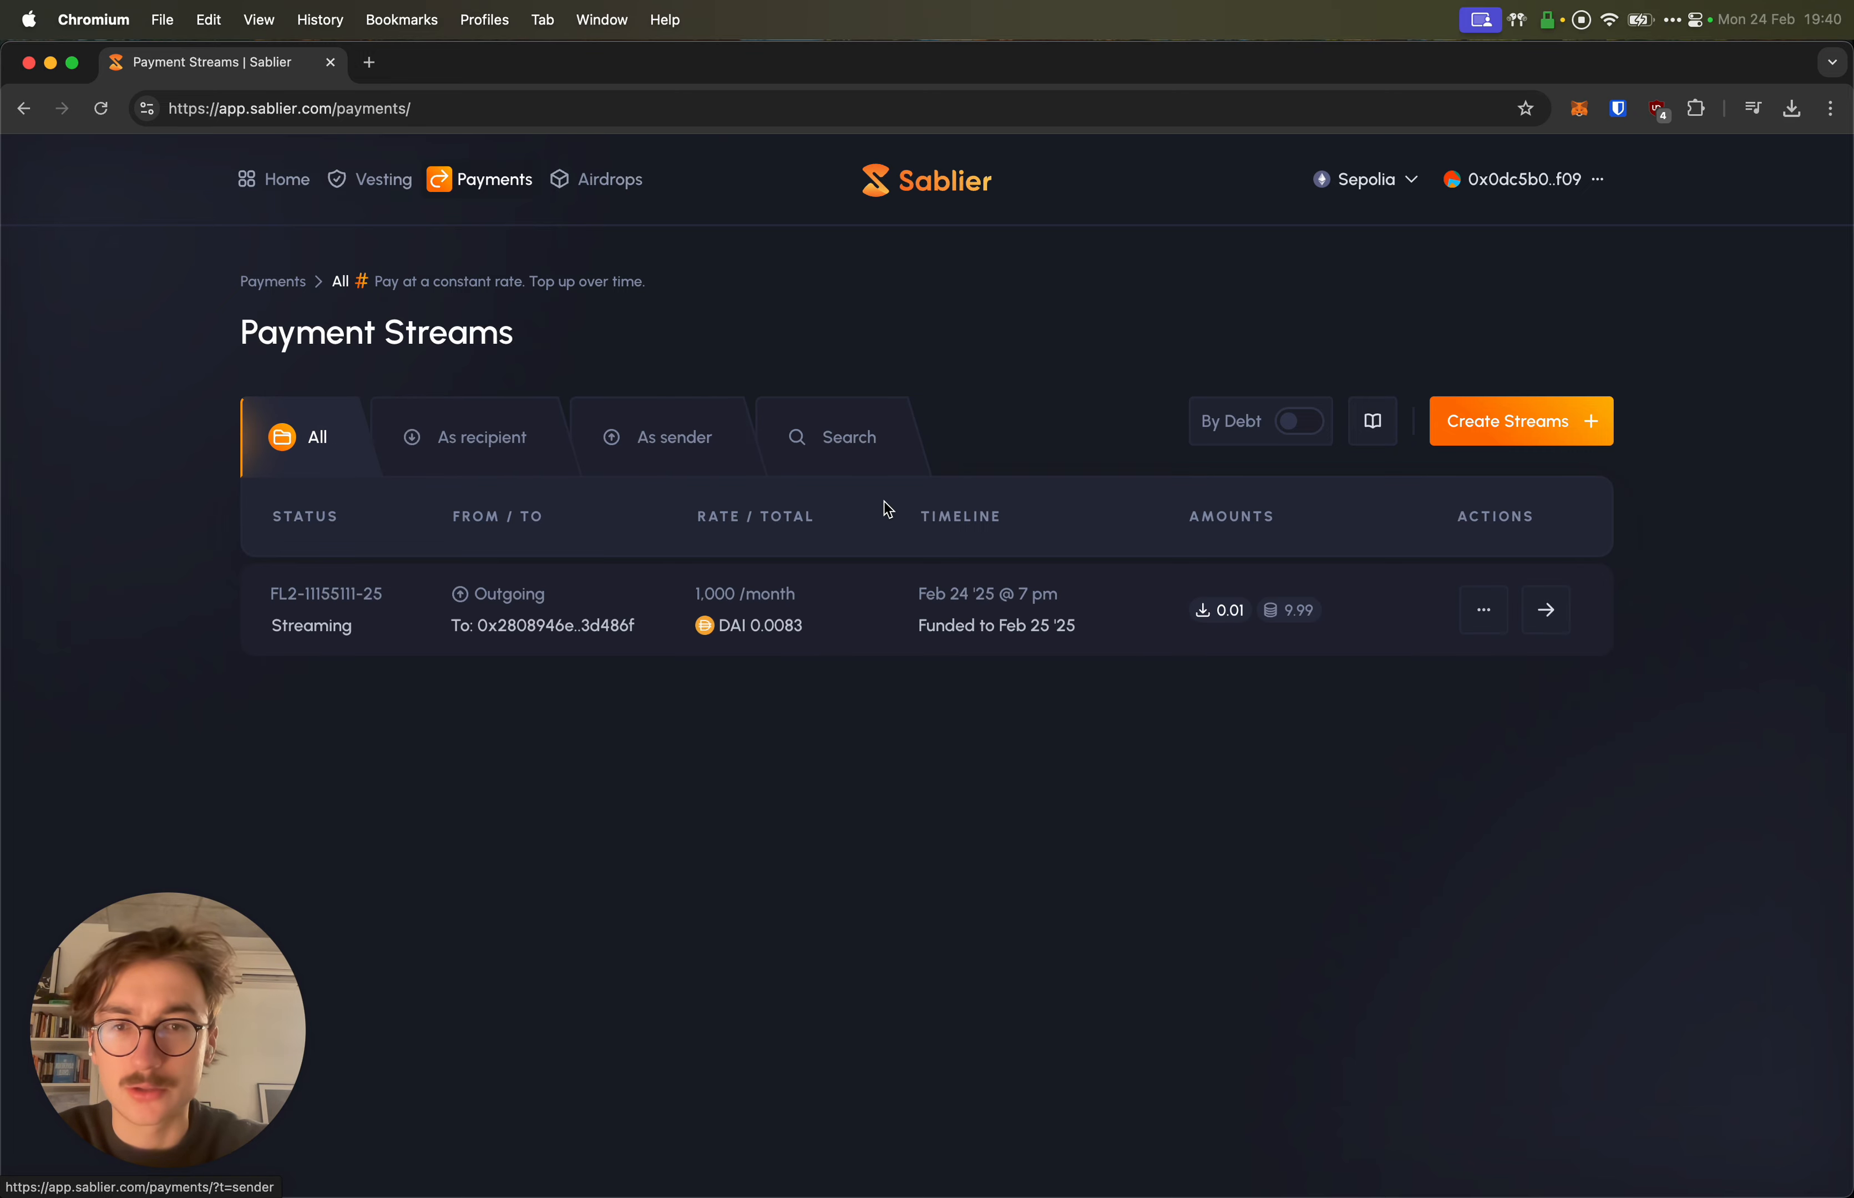
{"action": "left_click", "coordinate": [1548, 612]}
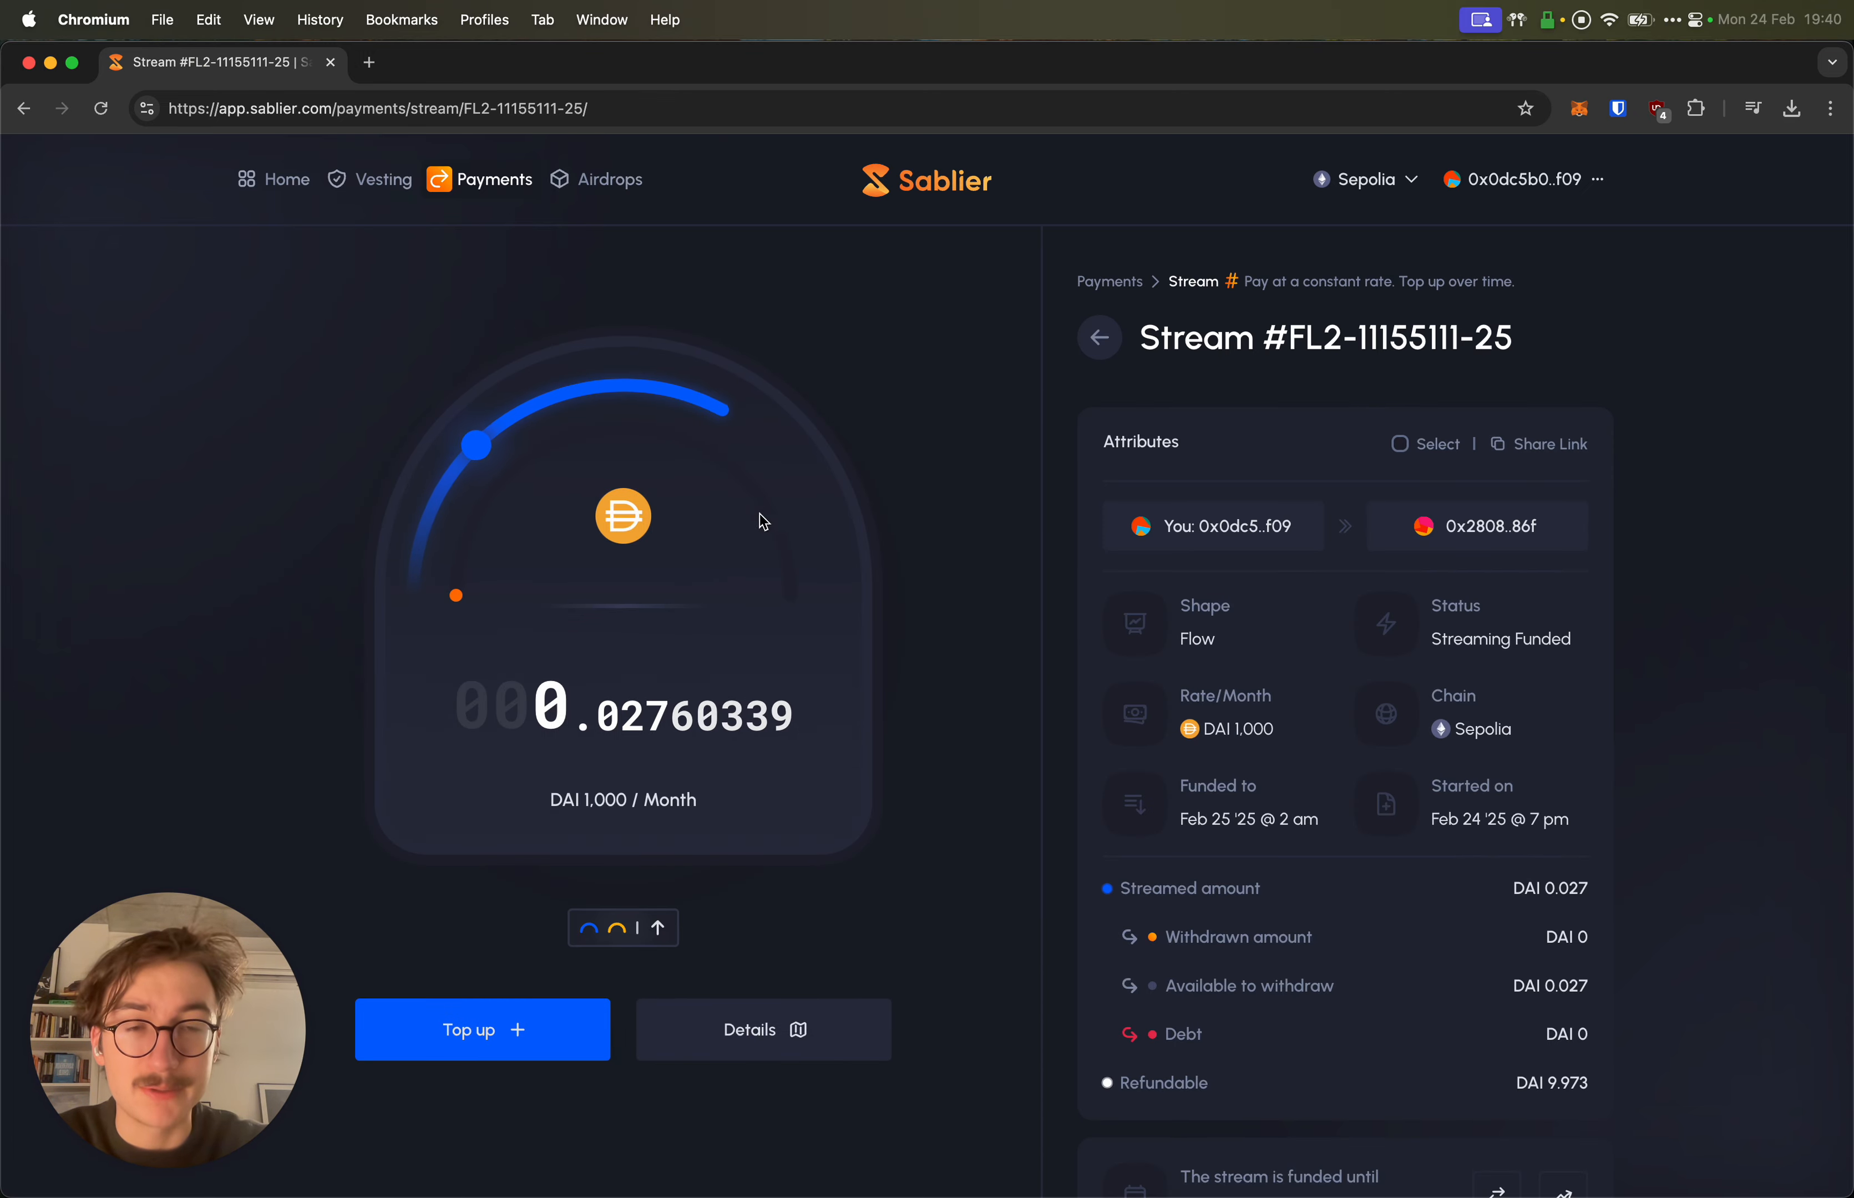
Step: Inspect the stream page's monthly DAI rate and ticking streamed amount
{"action": "scroll", "coordinate": [886, 640], "scroll_direction": "down", "scroll_amount": 5}
{"action": "scroll", "coordinate": [886, 640], "scroll_direction": "up", "scroll_amount": 5}
{"action": "scroll", "coordinate": [791, 669], "scroll_direction": "down", "scroll_amount": 1}
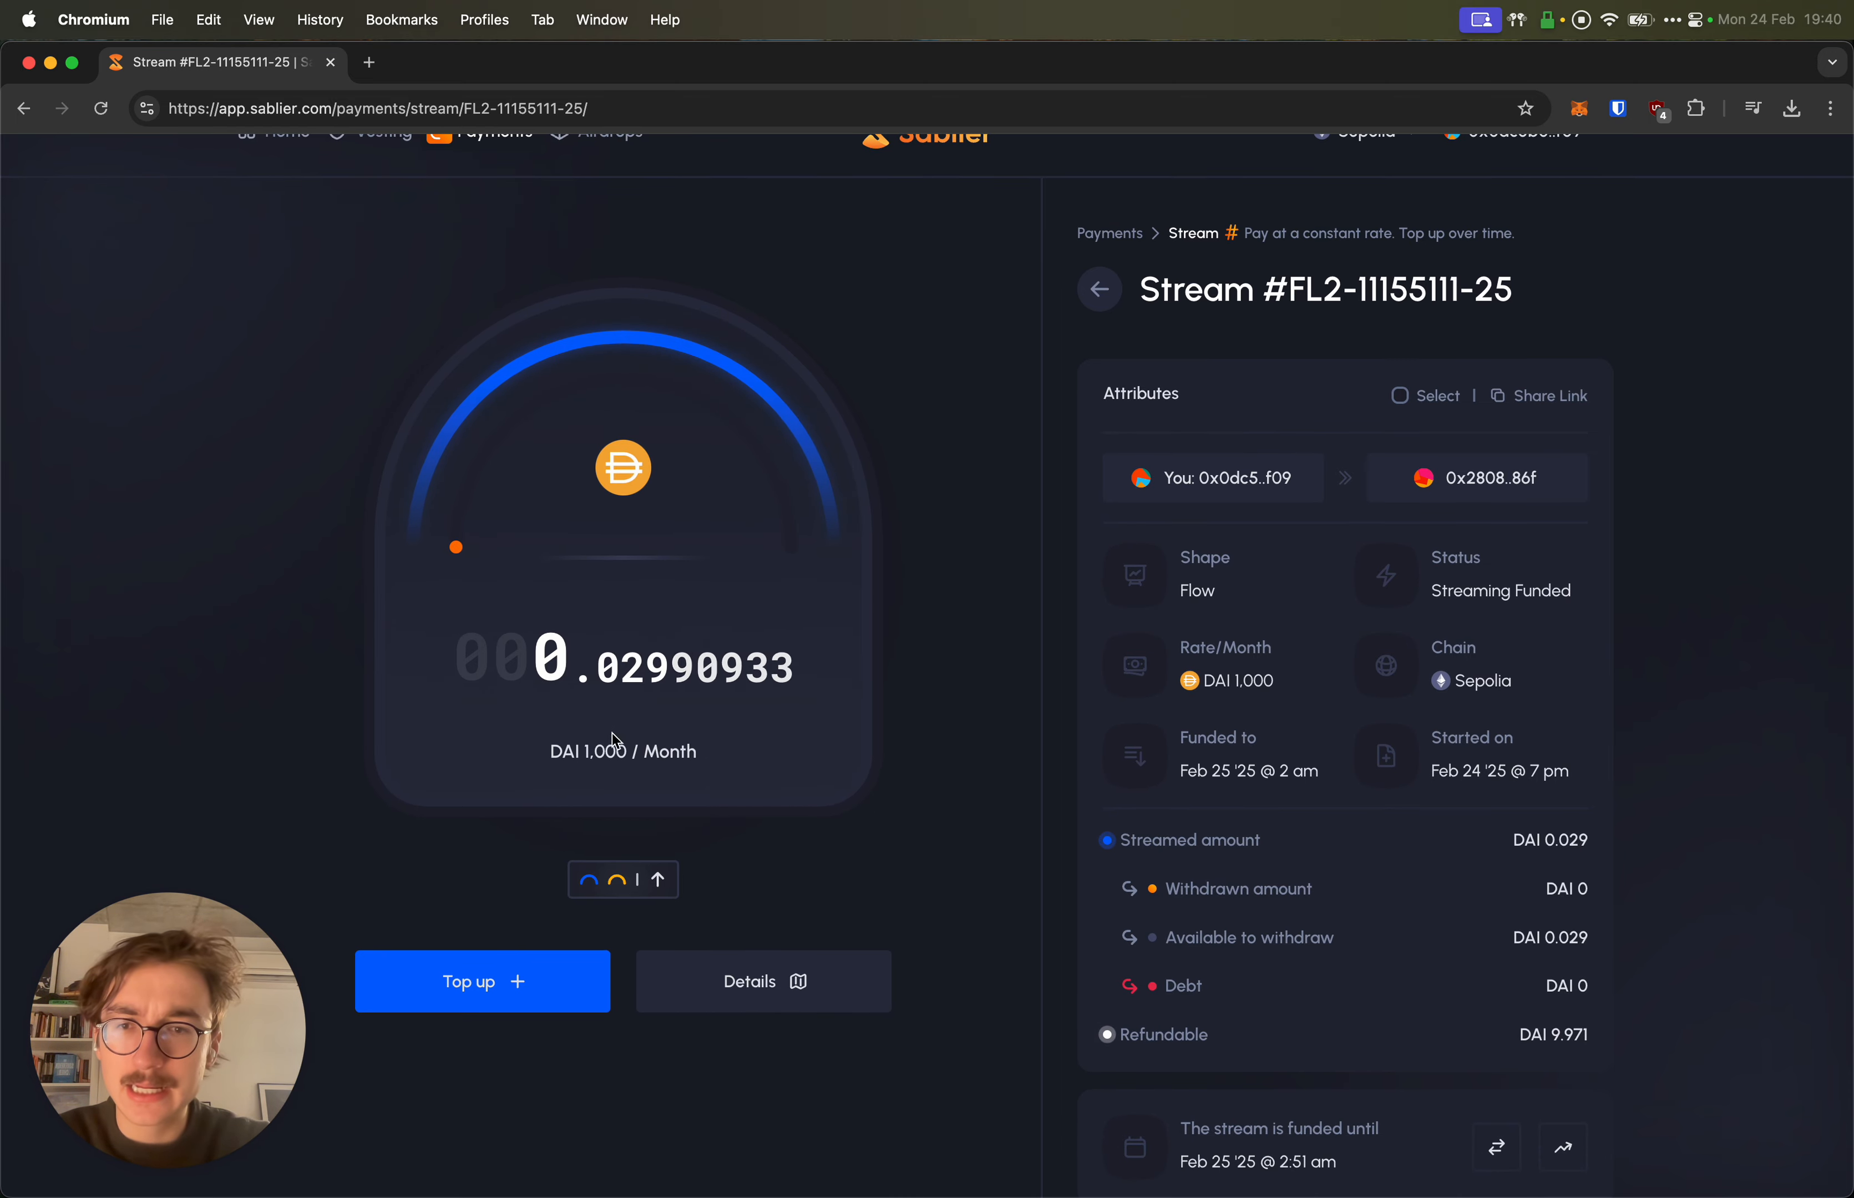
{"action": "left_click_drag", "start_coordinate": [562, 753], "coordinate": [703, 761]}
{"action": "left_click", "coordinate": [703, 760]}
{"action": "left_click_drag", "start_coordinate": [536, 669], "coordinate": [796, 675]}
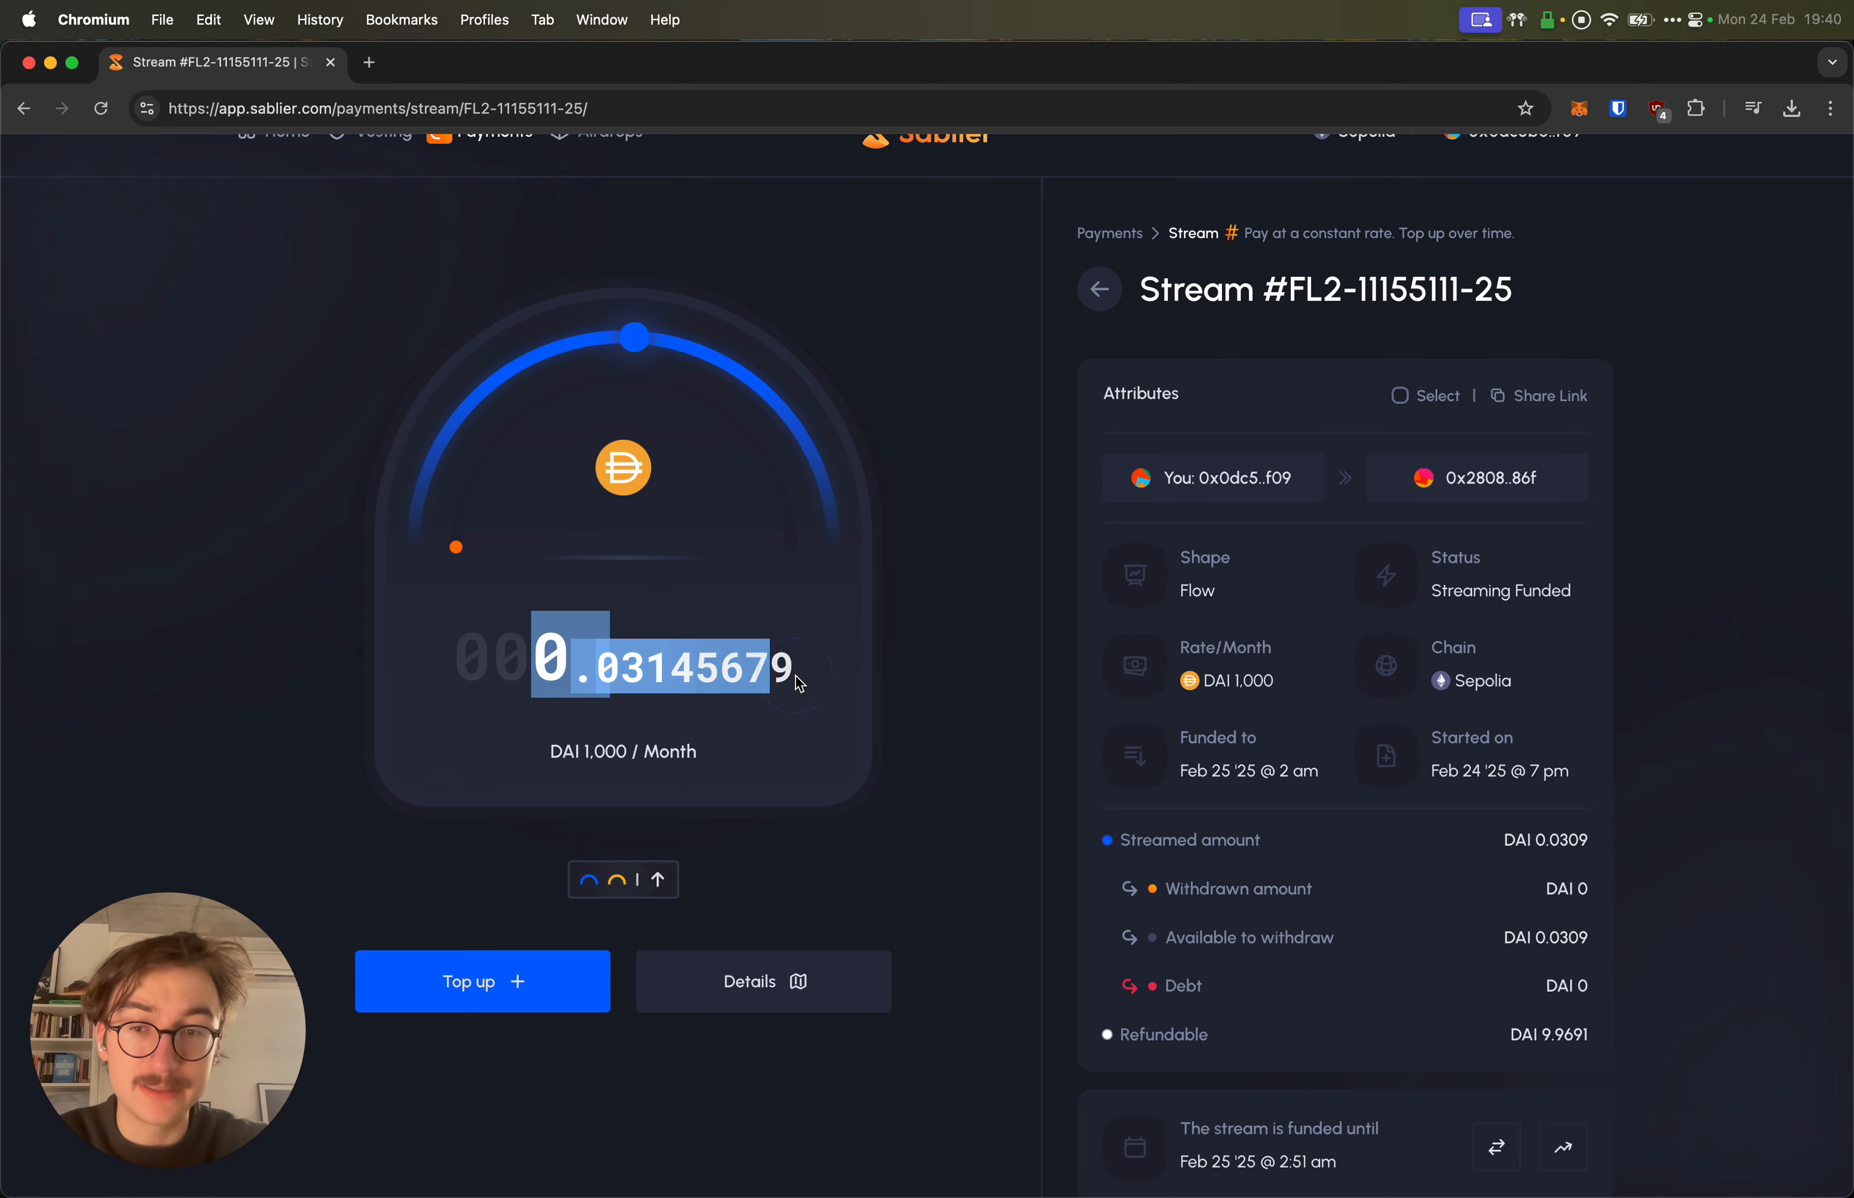
{"action": "scroll", "coordinate": [796, 682], "scroll_direction": "down", "scroll_amount": 5}
Step: Open the stream's Details and review Overview, Timeline, Emission and Actions
{"action": "left_click", "coordinate": [783, 613]}
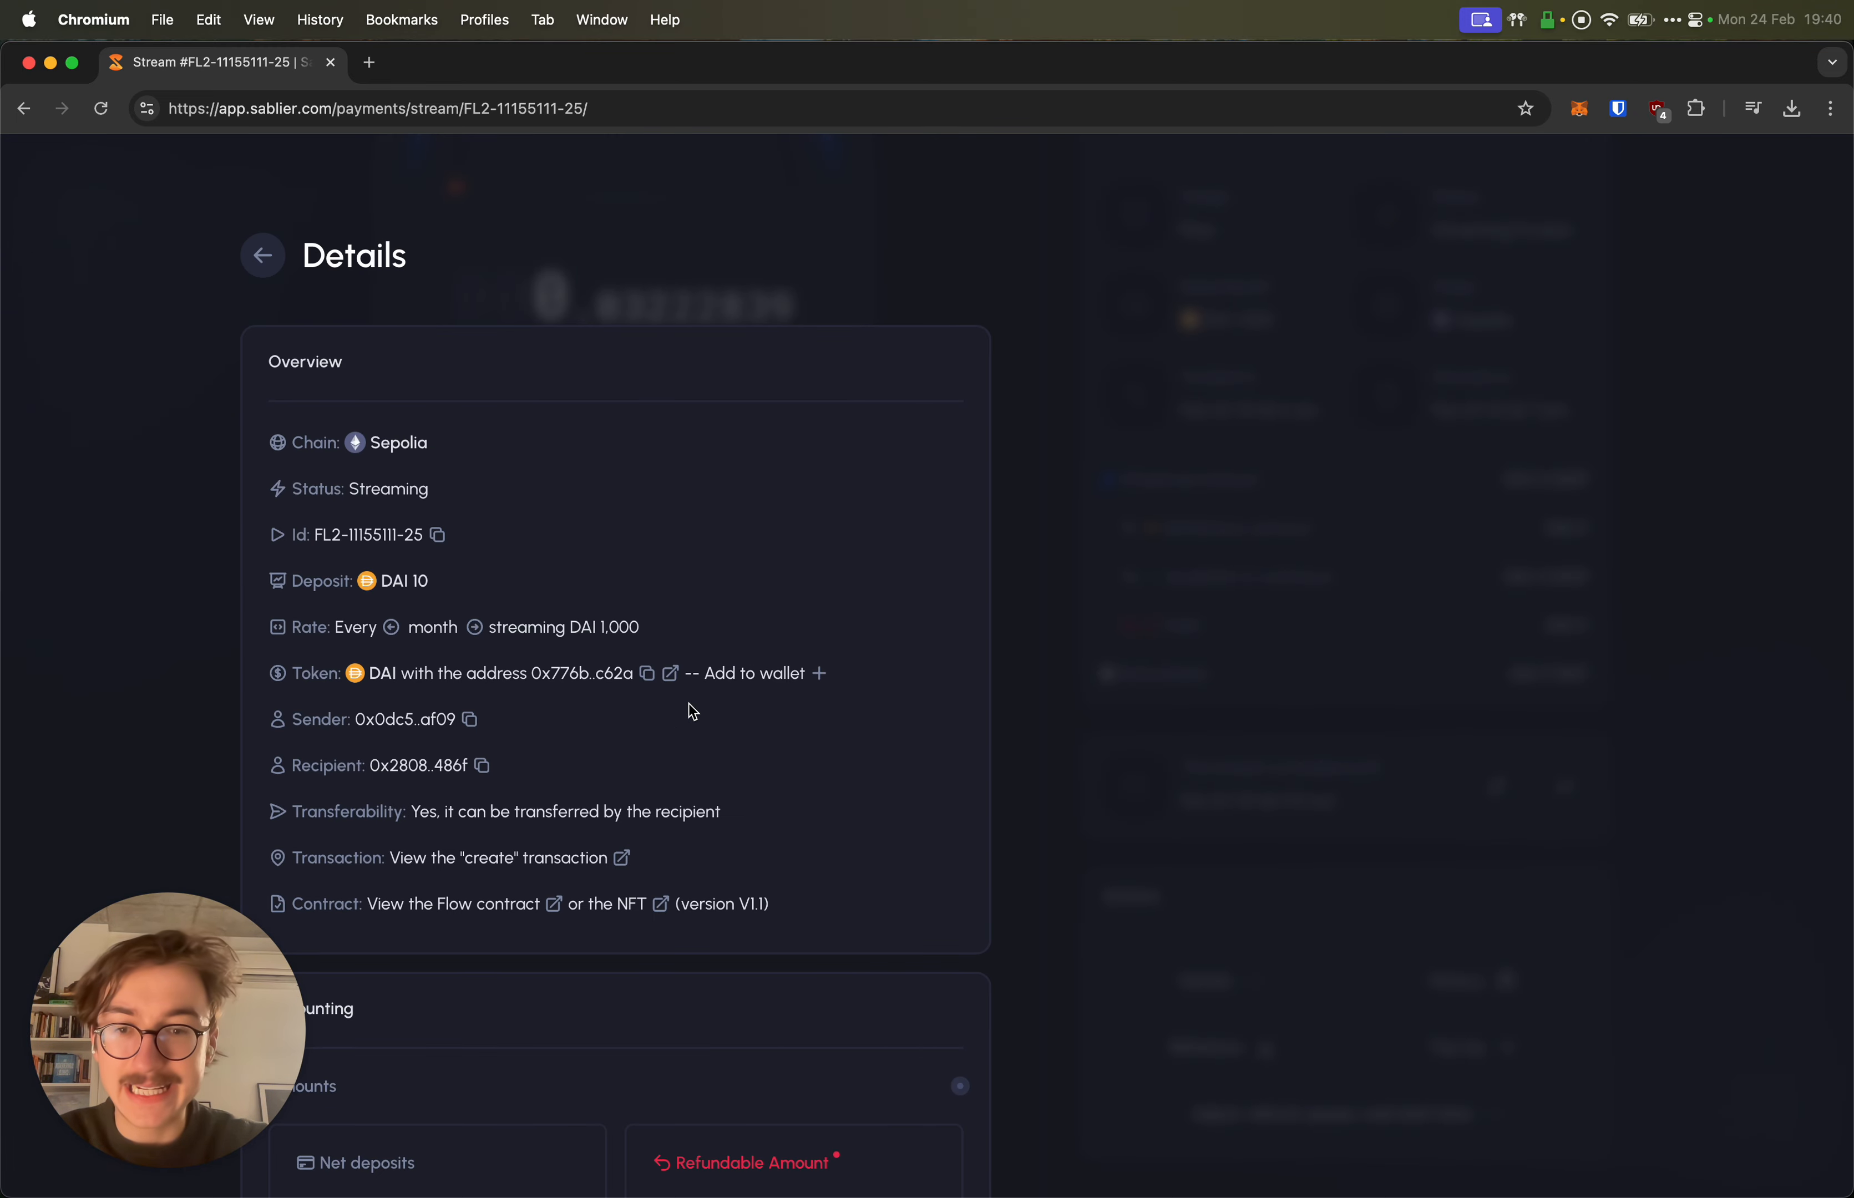
{"action": "scroll", "coordinate": [689, 710], "scroll_direction": "down", "scroll_amount": 7}
{"action": "scroll", "coordinate": [689, 711], "scroll_direction": "up", "scroll_amount": 7}
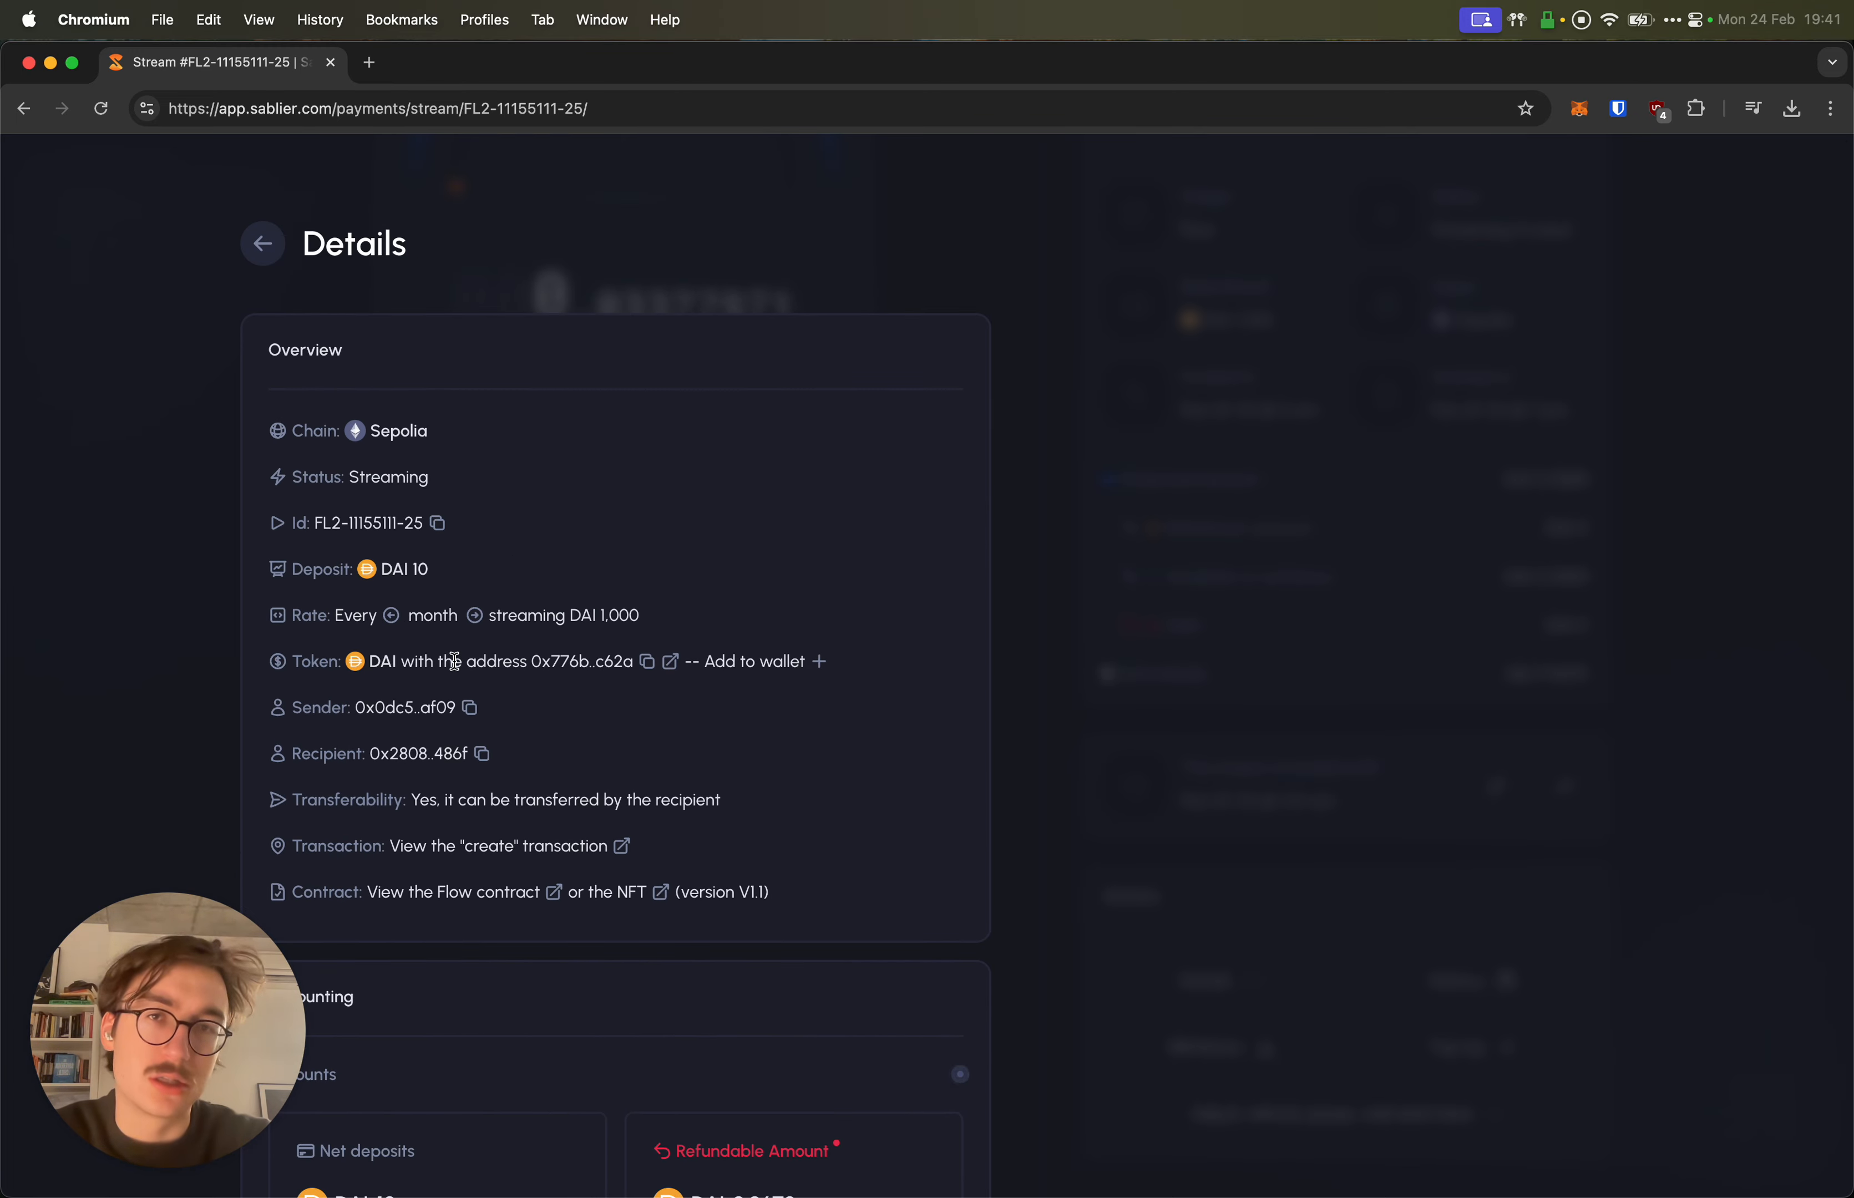
{"action": "scroll", "coordinate": [455, 662], "scroll_direction": "down", "scroll_amount": 10}
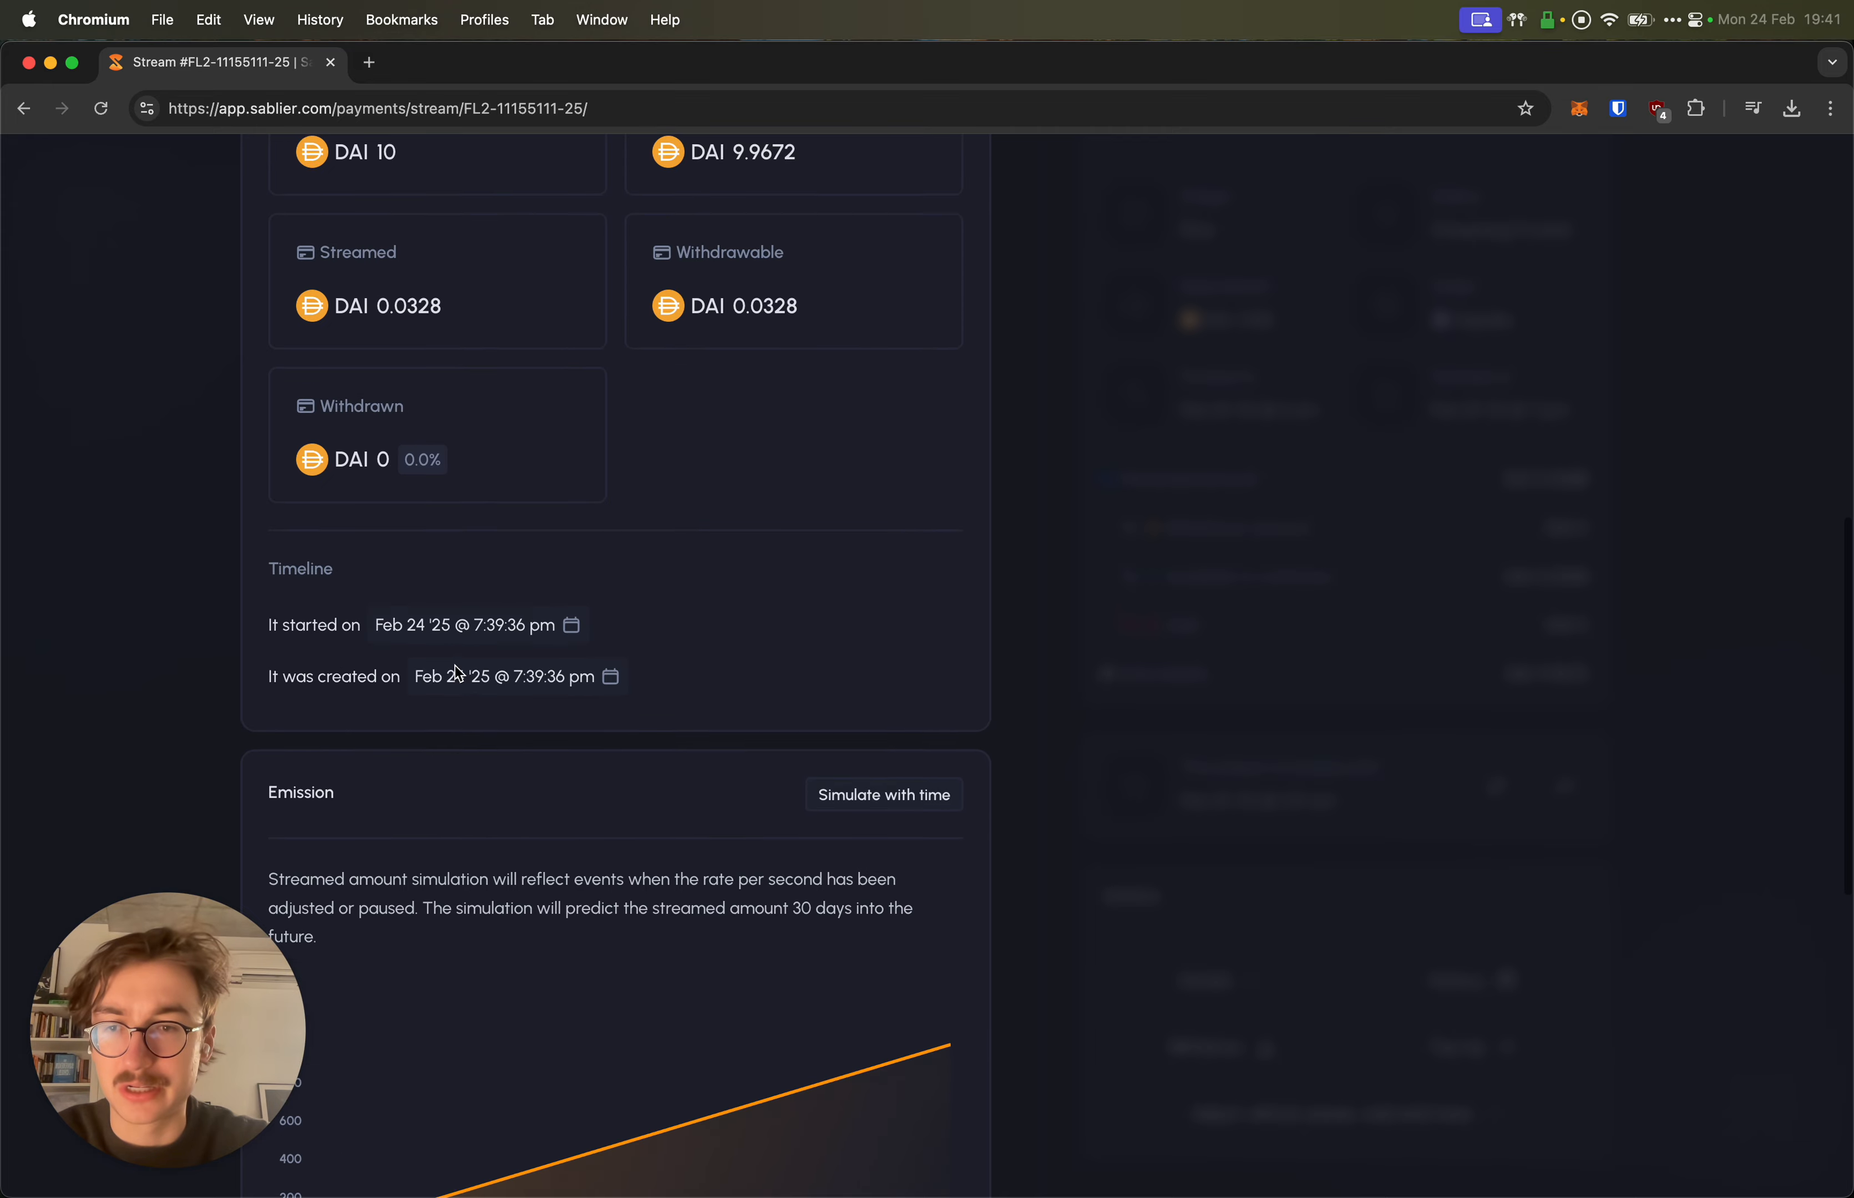
{"action": "scroll", "coordinate": [459, 672], "scroll_direction": "down", "scroll_amount": 6}
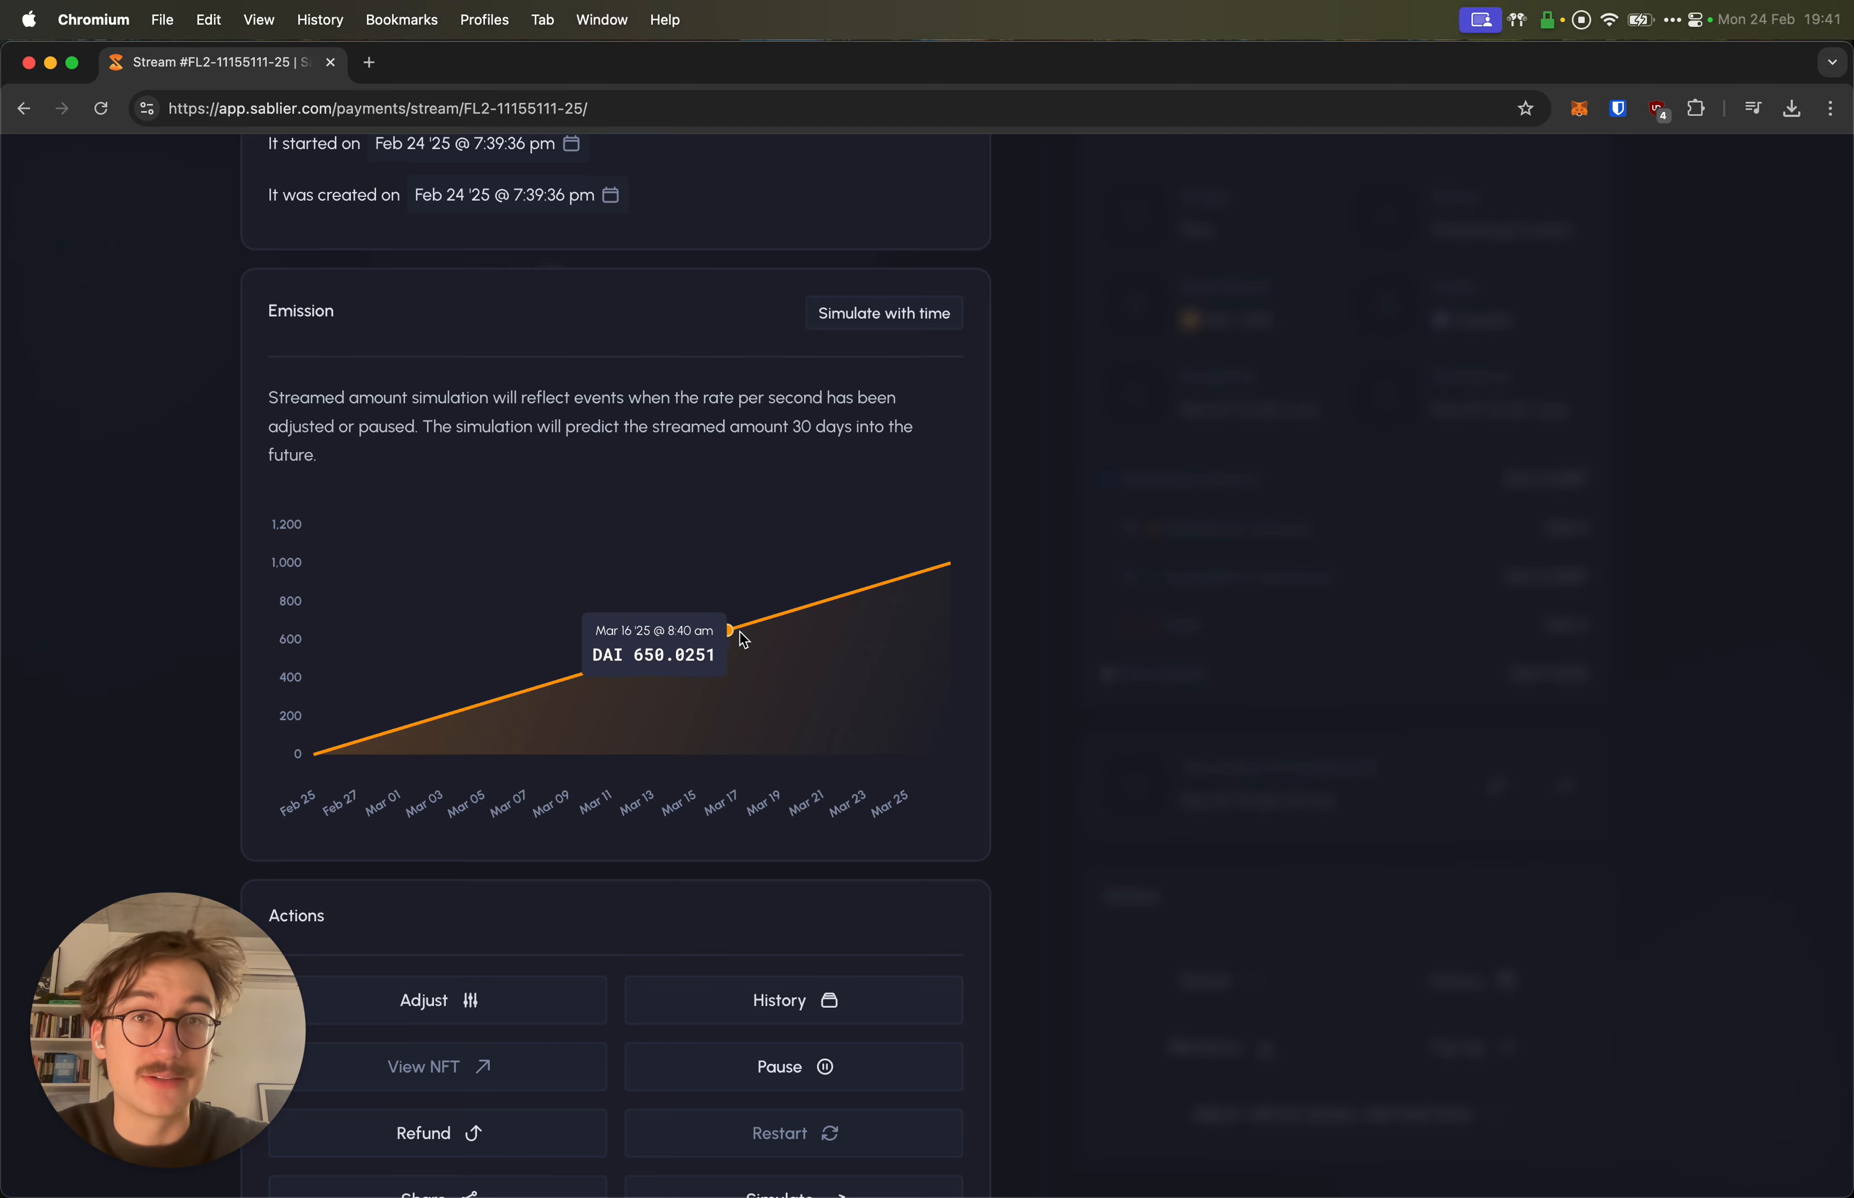
{"action": "scroll", "coordinate": [730, 684], "scroll_direction": "down", "scroll_amount": 5}
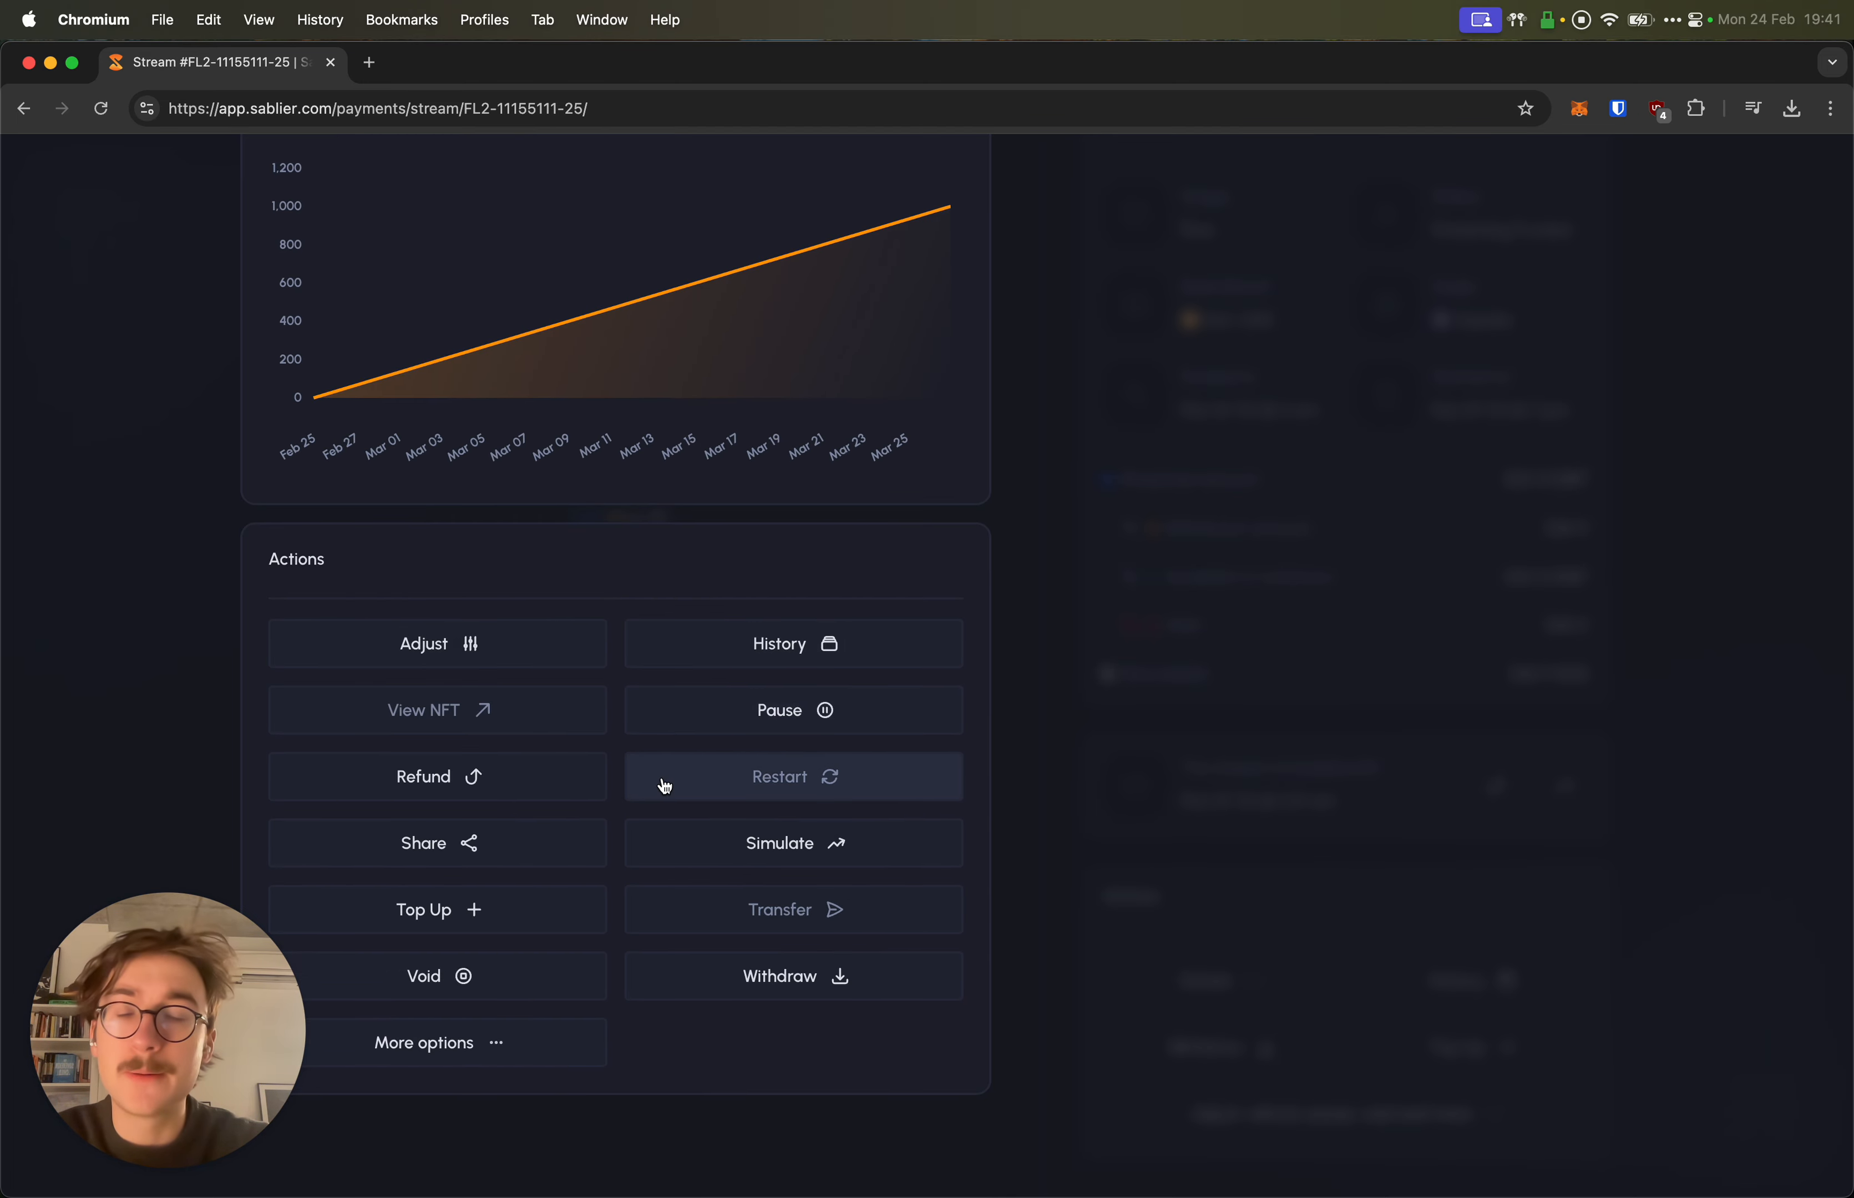
Step: Open the streaming rate adjustment and dismiss it, keeping the rate at 1,000 DAI per month
{"action": "left_click", "coordinate": [467, 648]}
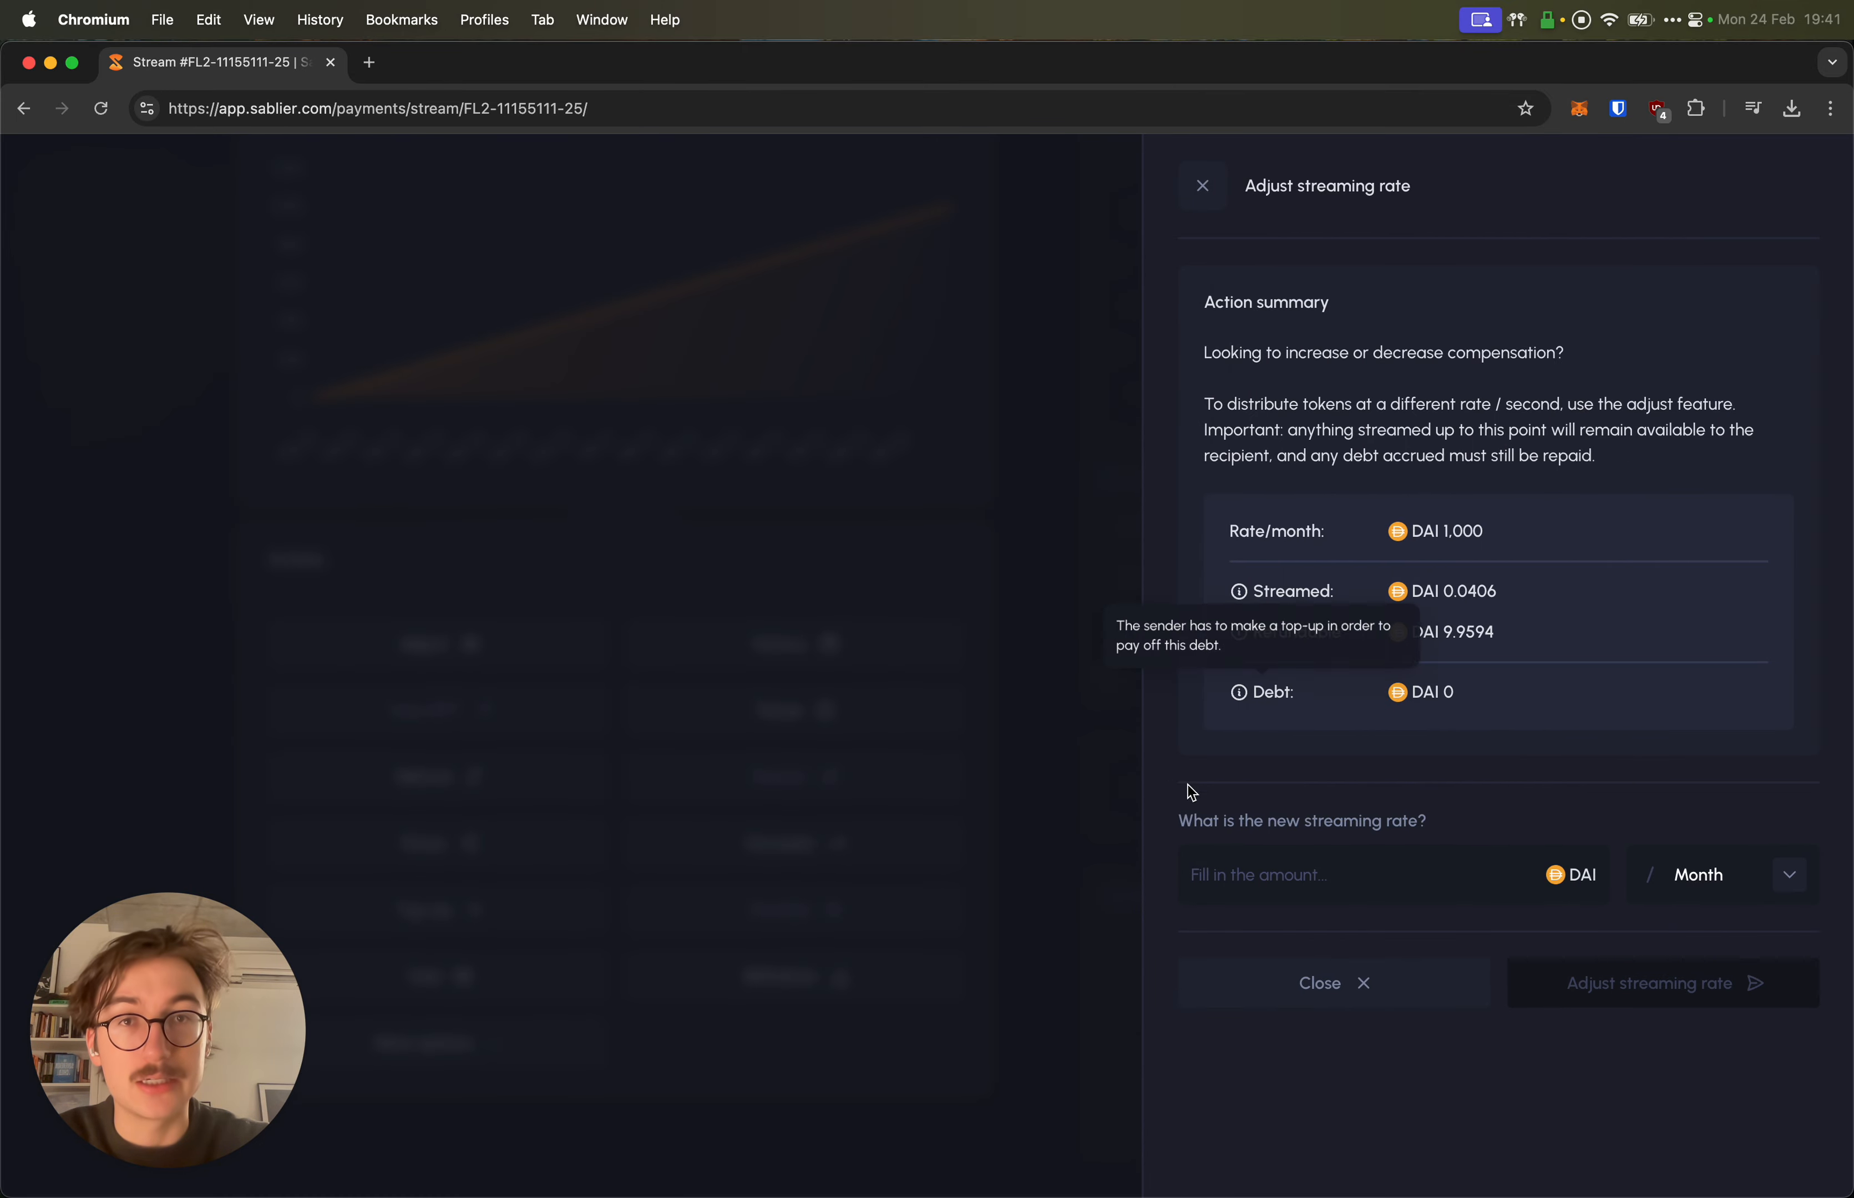
{"action": "left_click", "coordinate": [975, 599]}
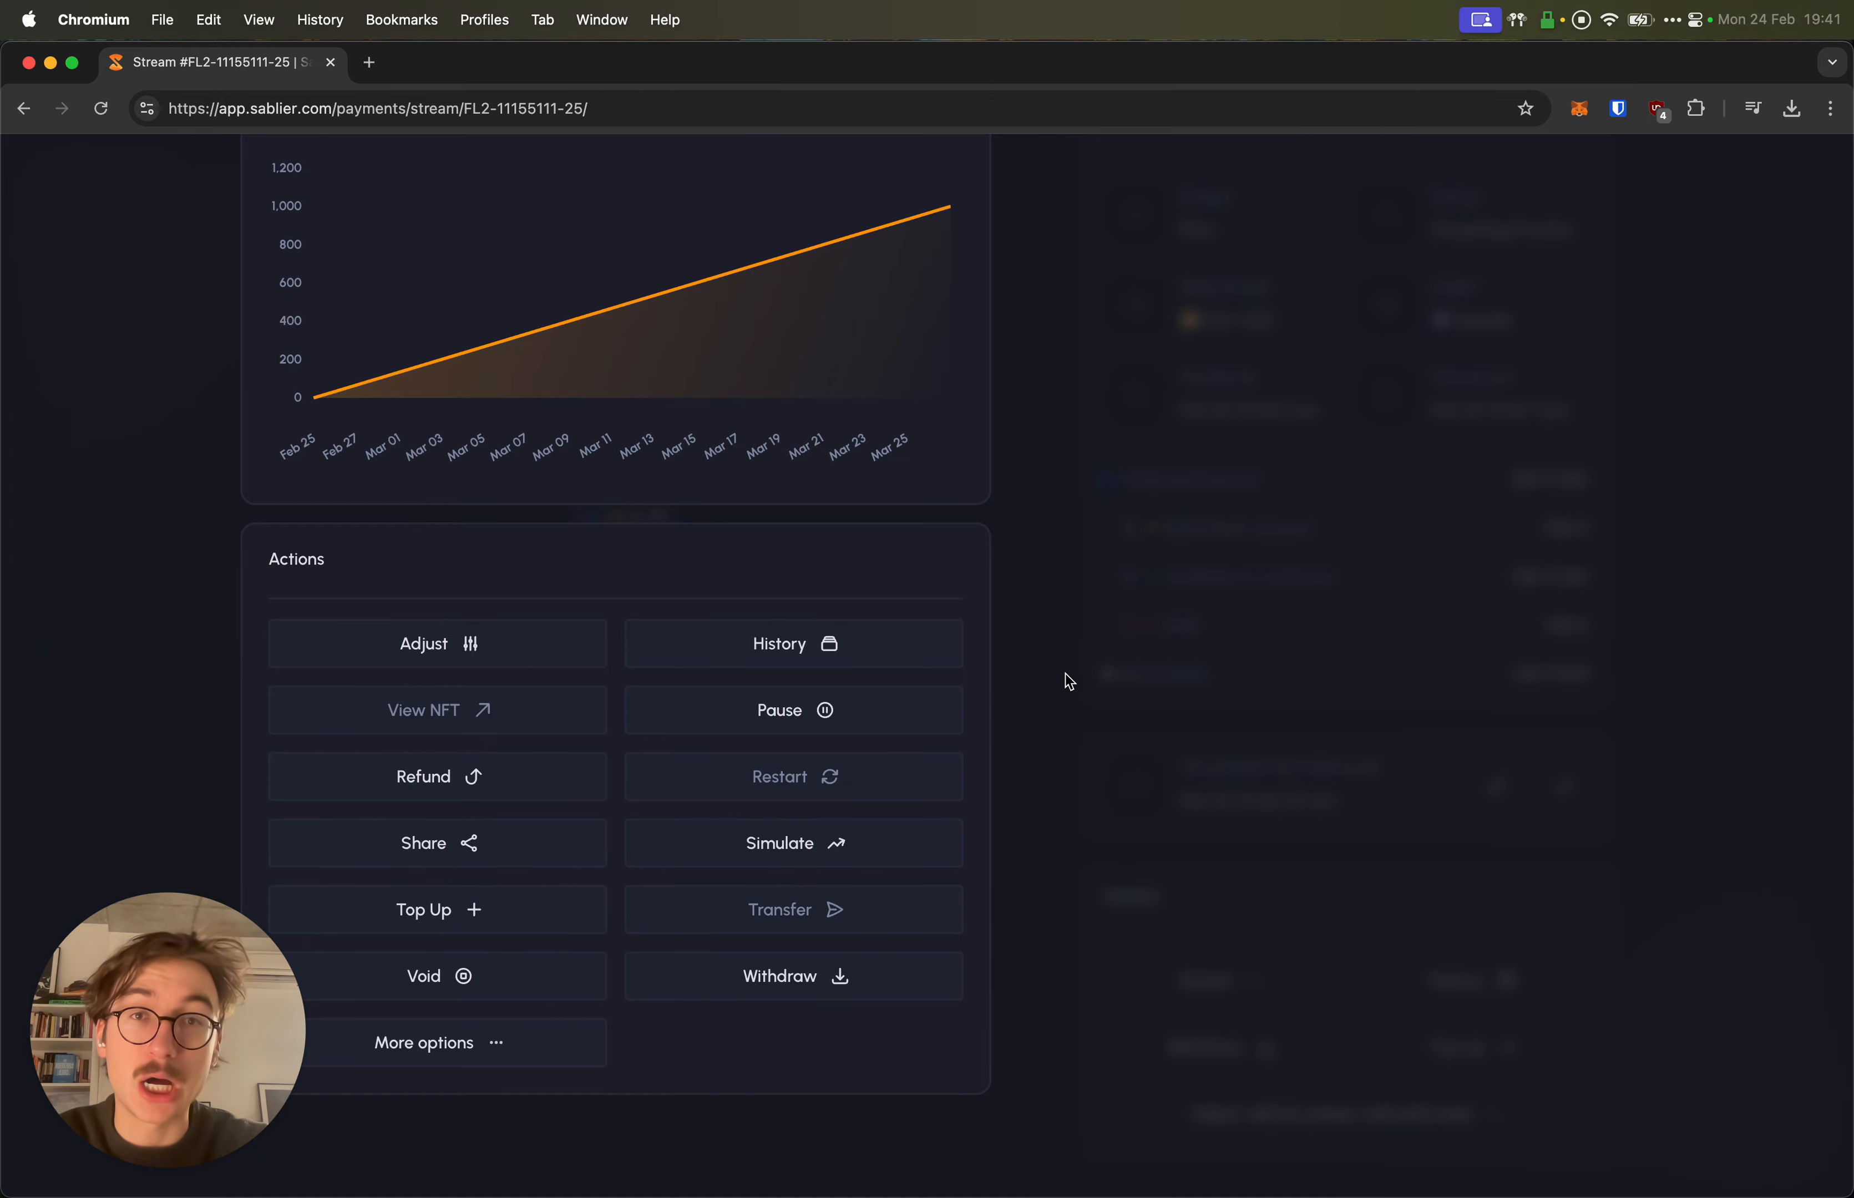
{"action": "scroll", "coordinate": [1037, 639], "scroll_direction": "up", "scroll_amount": 15}
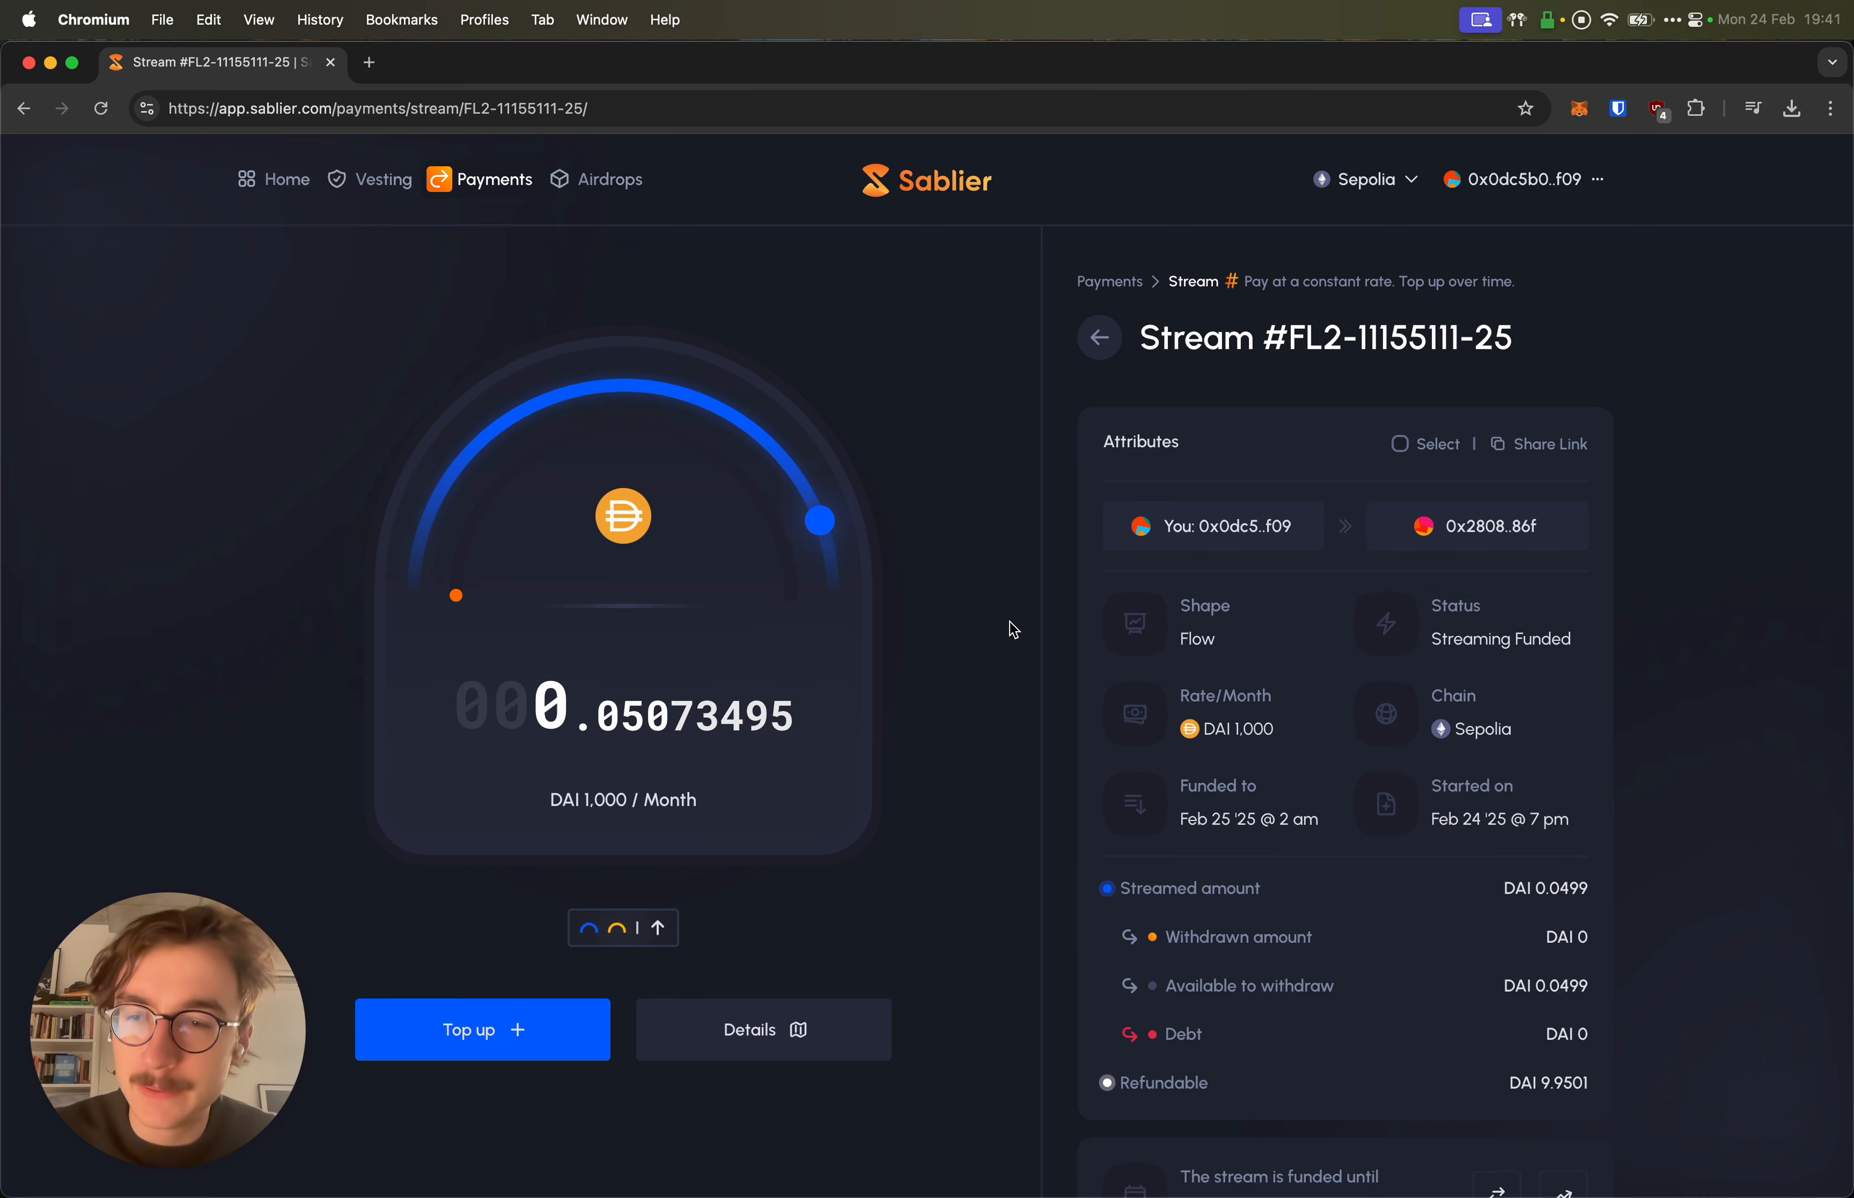
{"action": "scroll", "coordinate": [1008, 621], "scroll_direction": "down", "scroll_amount": 5}
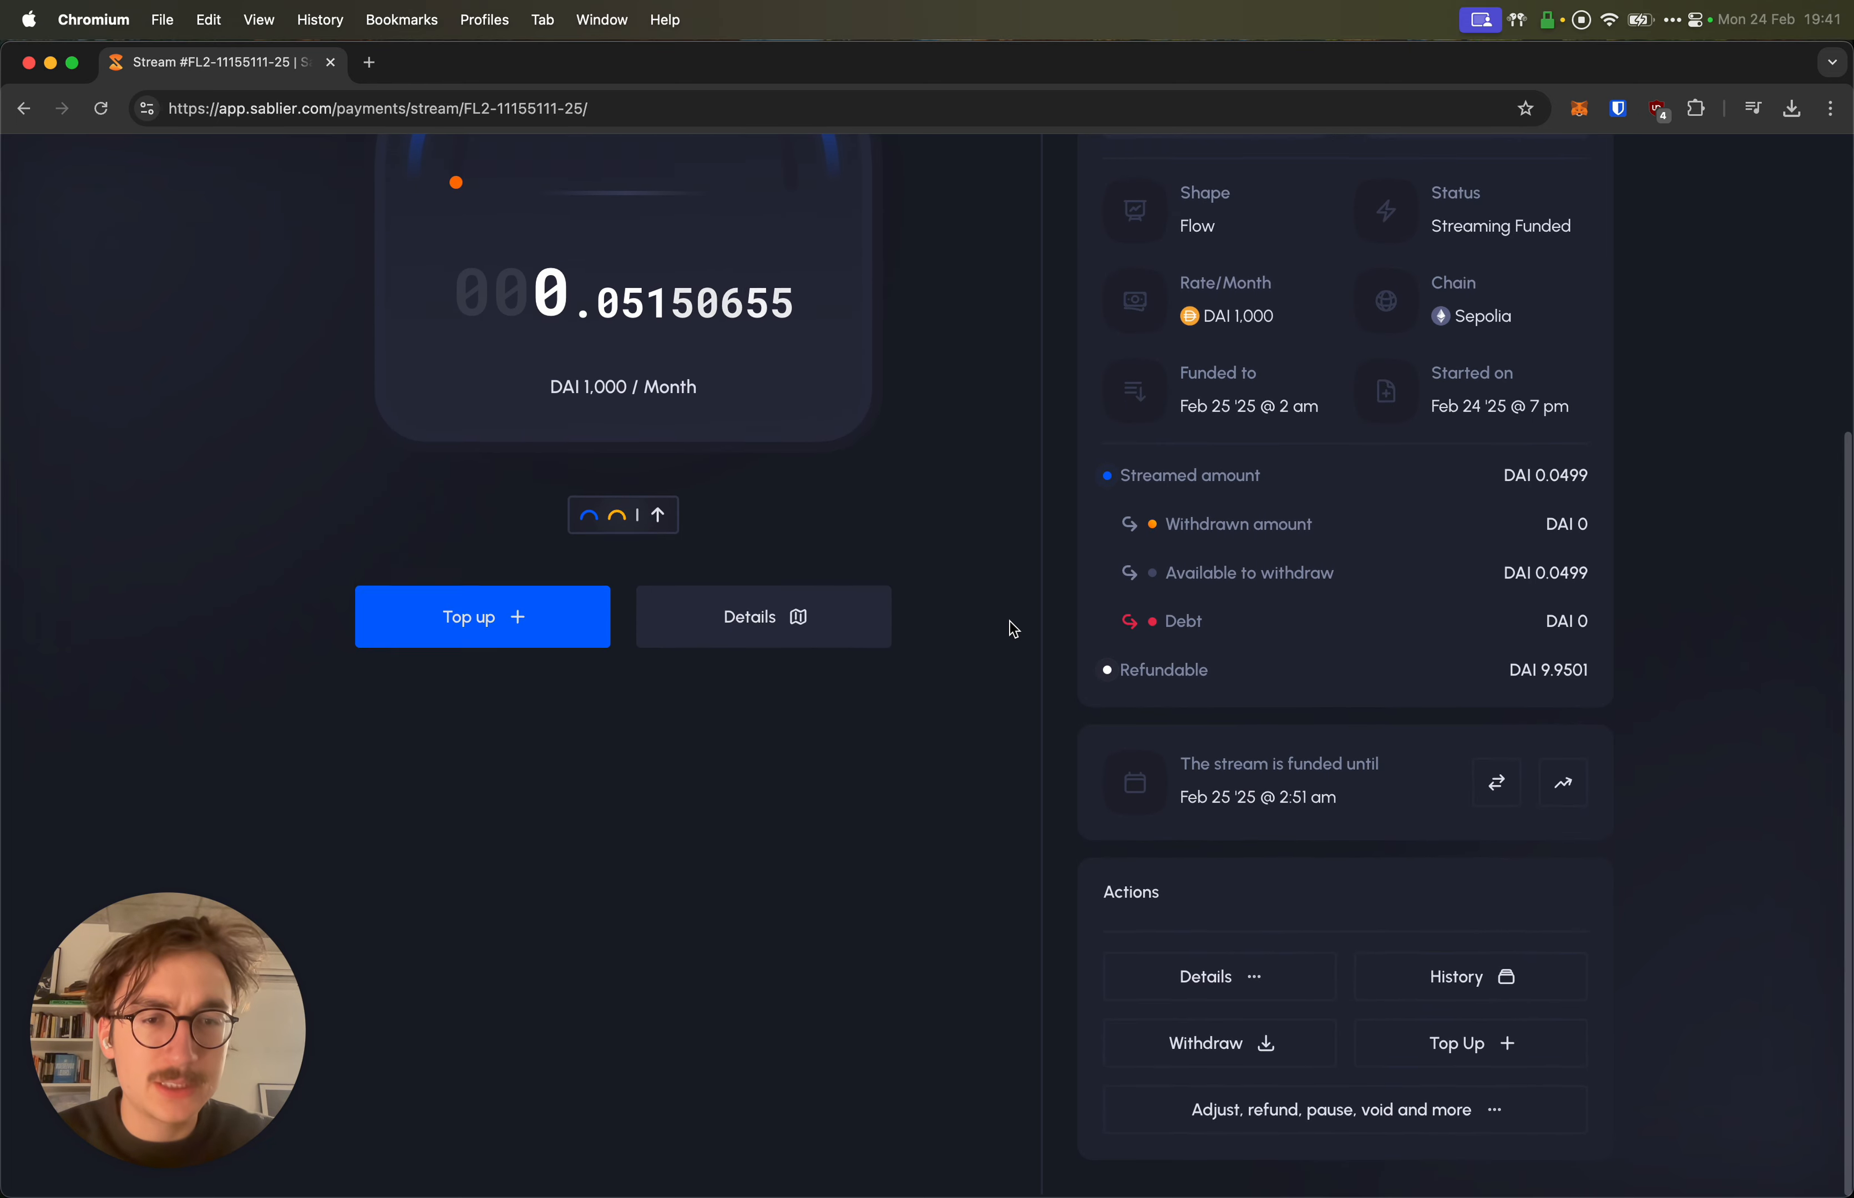
{"action": "scroll", "coordinate": [1009, 620], "scroll_direction": "up", "scroll_amount": 5}
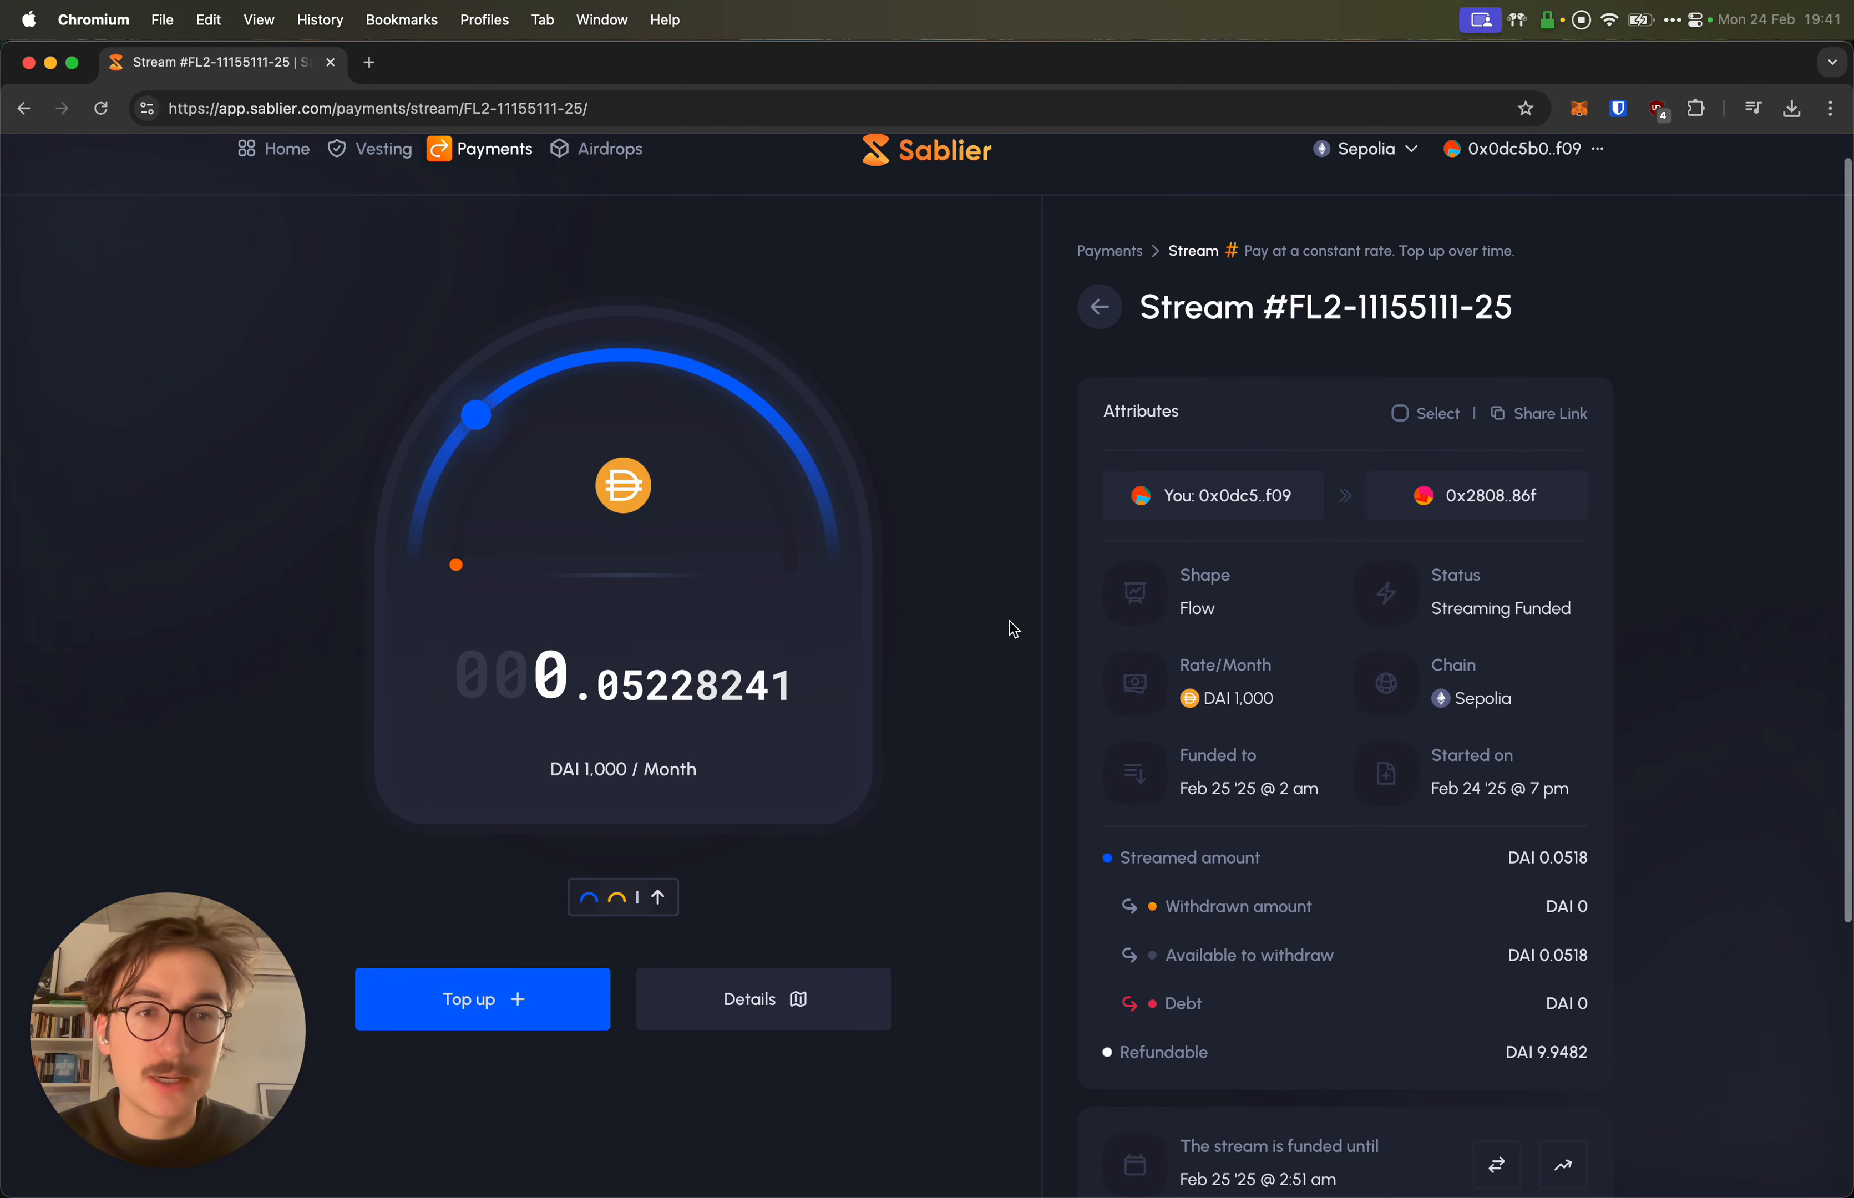
Step: Select the stream page's web address in the address bar, then deselect it
{"action": "left_click", "coordinate": [648, 112]}
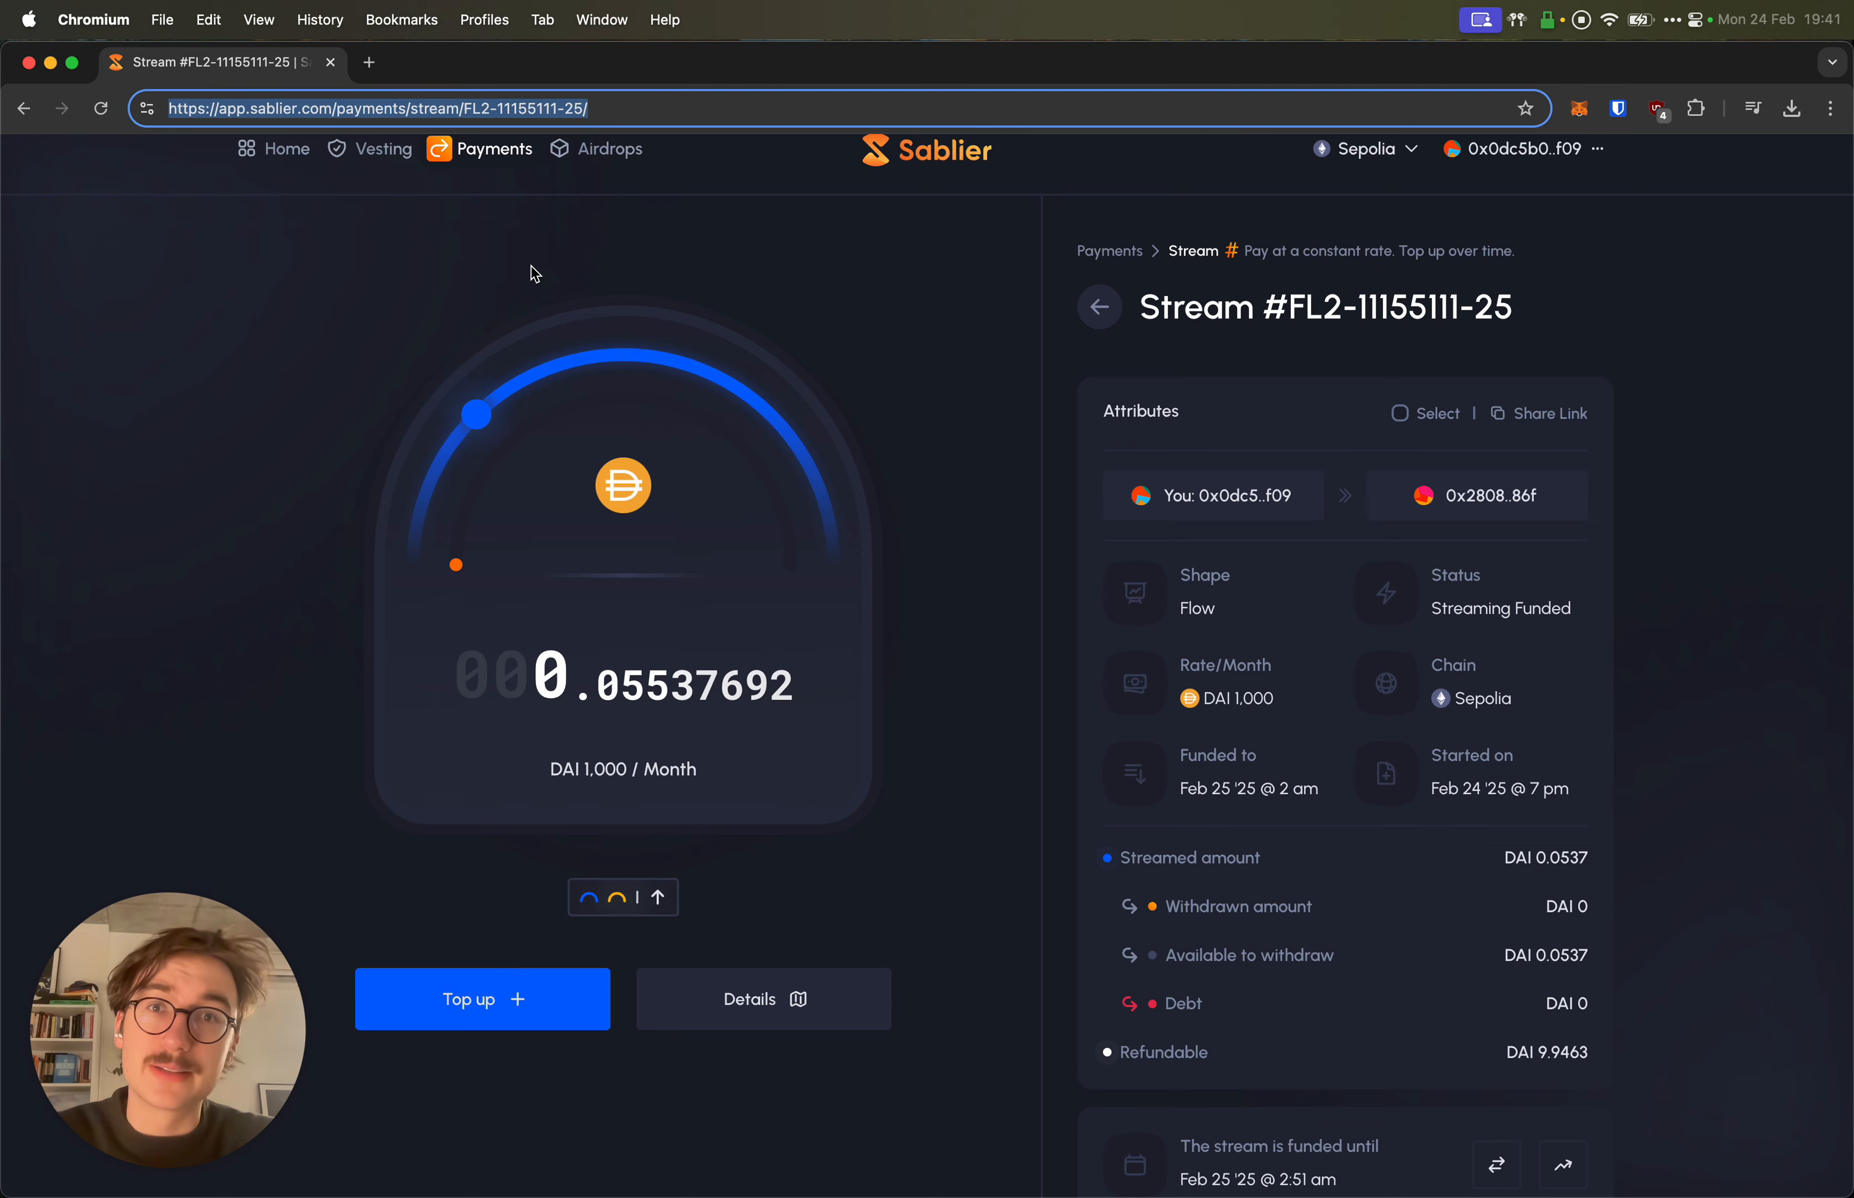
{"action": "scroll", "coordinate": [480, 219], "scroll_direction": "up", "scroll_amount": 1}
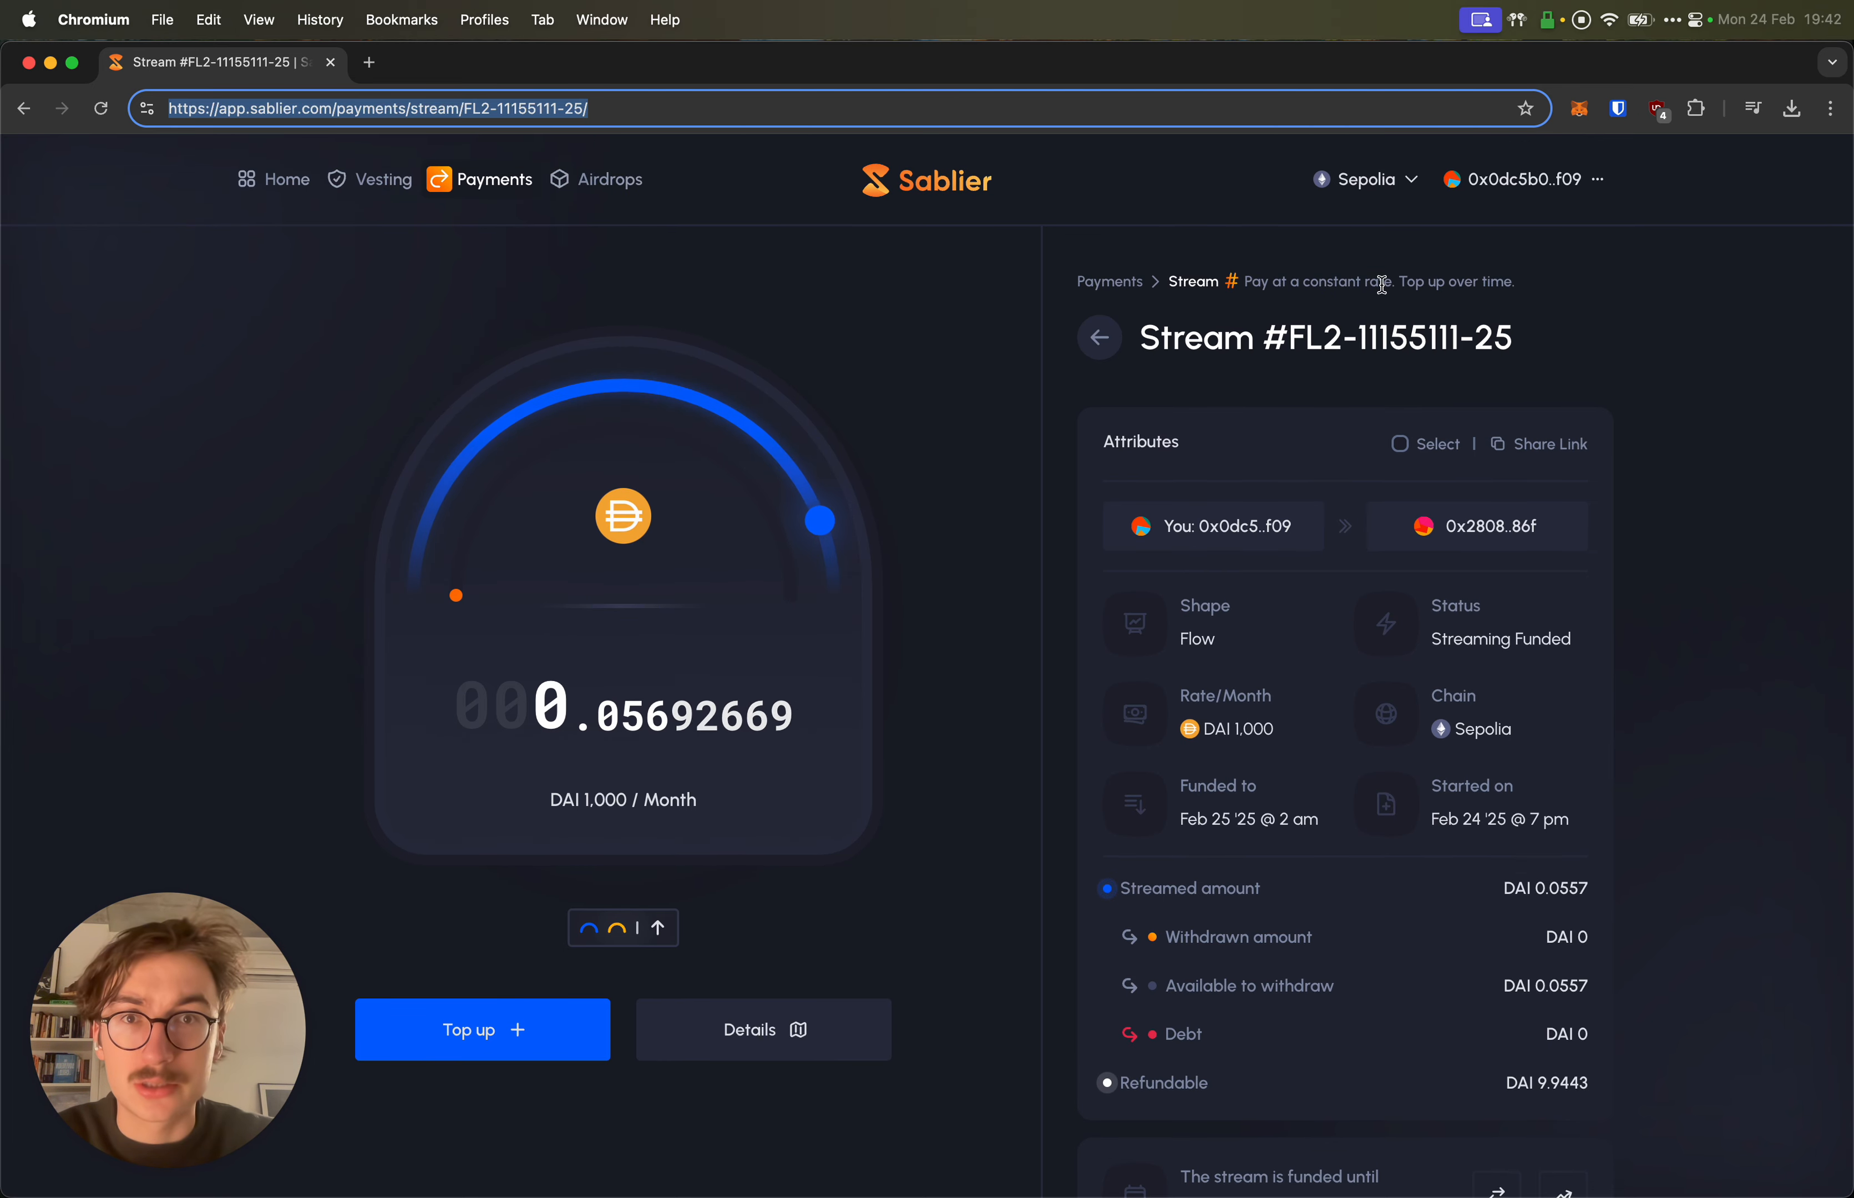
{"action": "left_click", "coordinate": [1011, 376]}
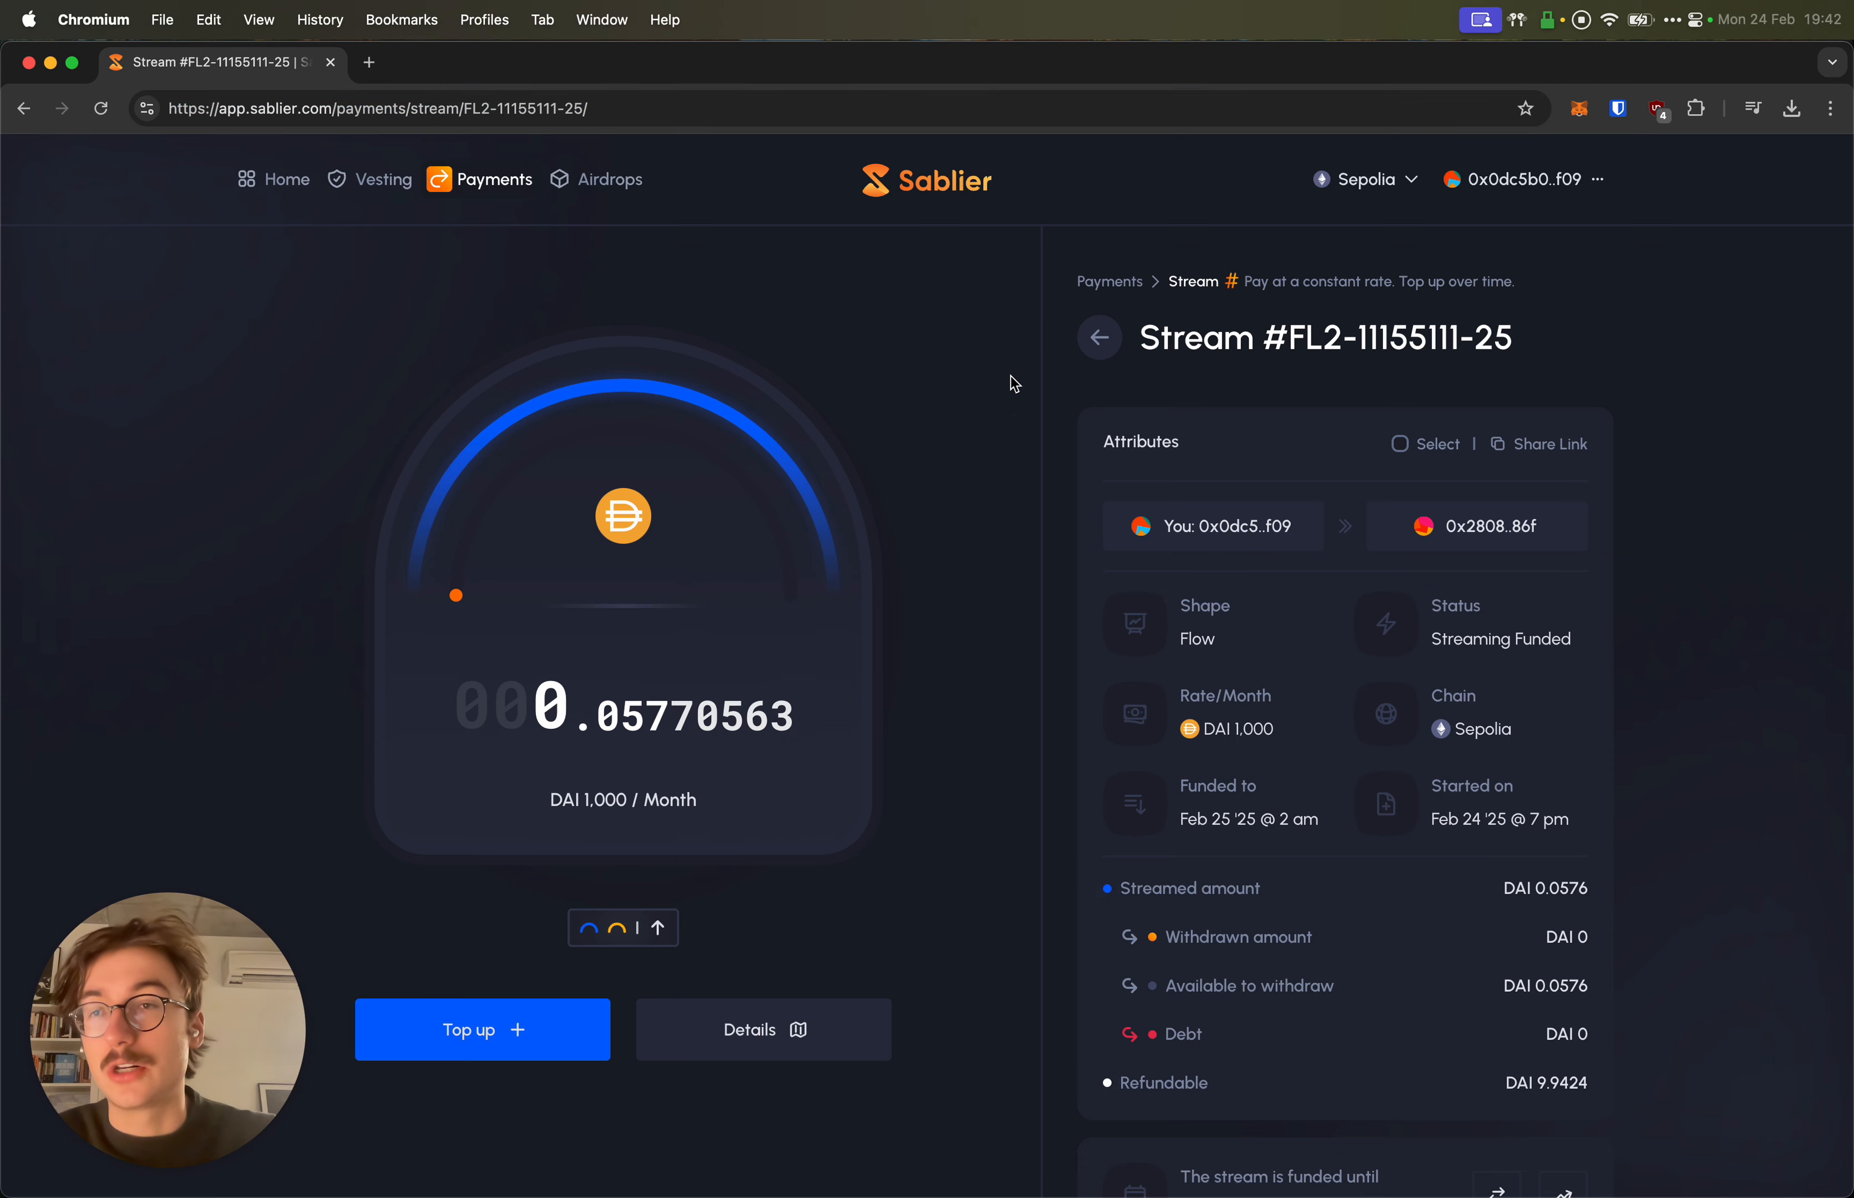